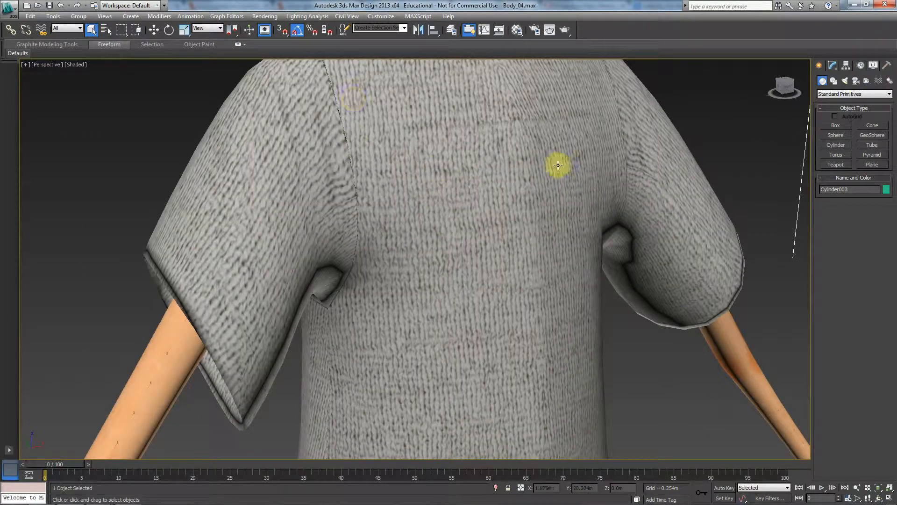
Open the clothed body mesh's Unwrap UVW modifier in the UV editor with vertex selection active.
scroll(550, 168, down, 10)
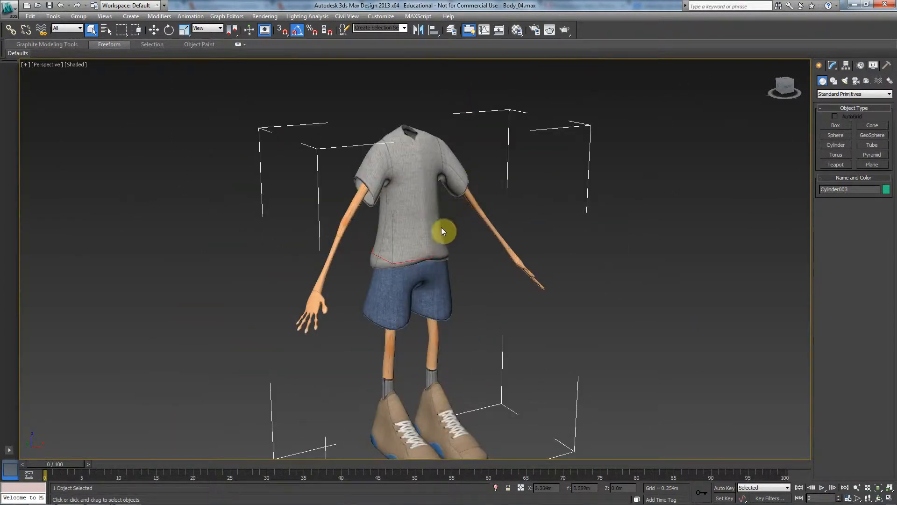
alt+middle_drag(441, 227, 461, 238)
scroll(436, 271, up, 8)
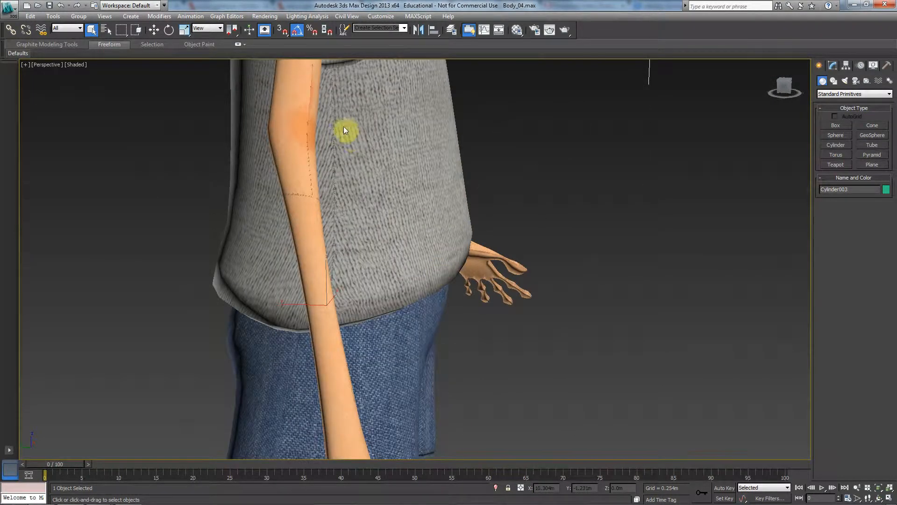
middle_drag(344, 128, 373, 194)
alt+middle_drag(449, 227, 392, 150)
click(832, 65)
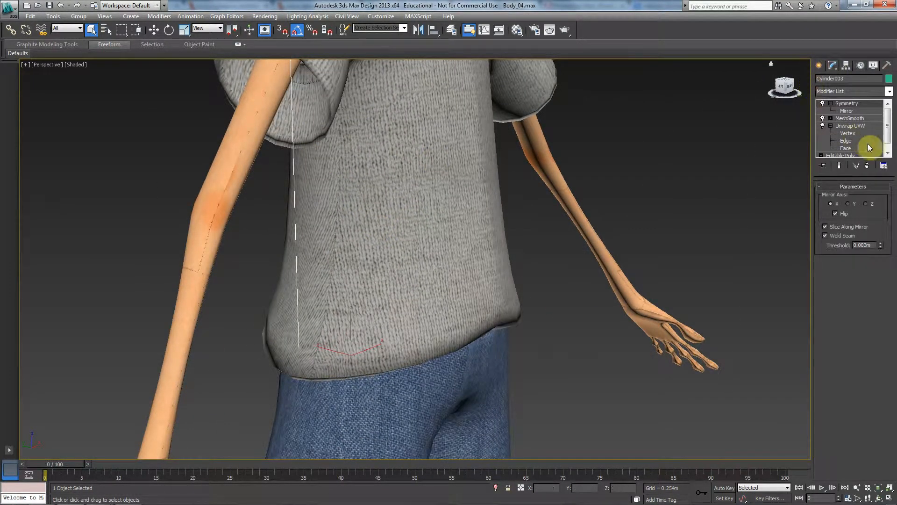
click(864, 125)
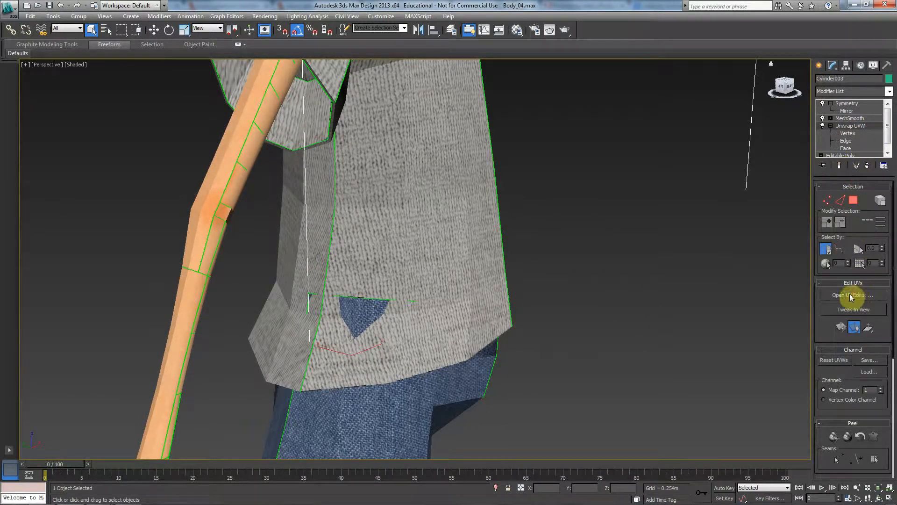
click(455, 173)
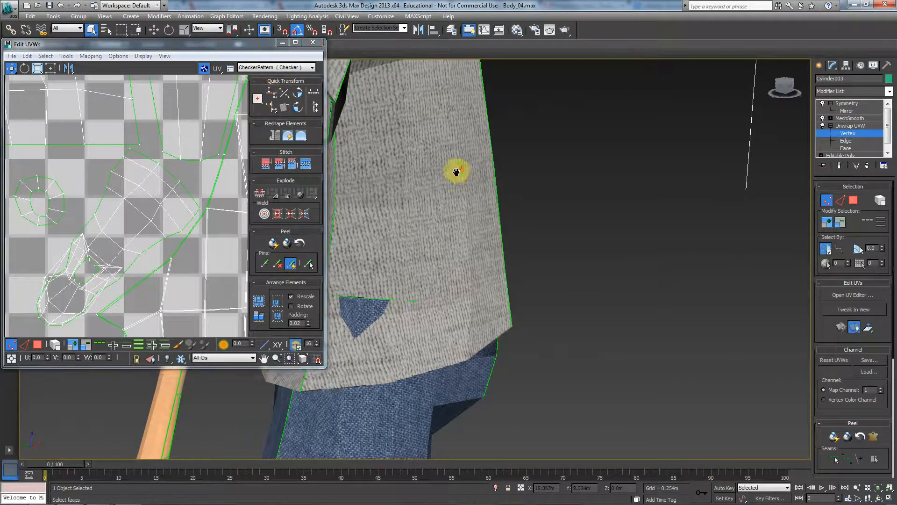
Show the Texture.jpg map as the UV editor background and frame the complete UV layout.
scroll(454, 173, down, 5)
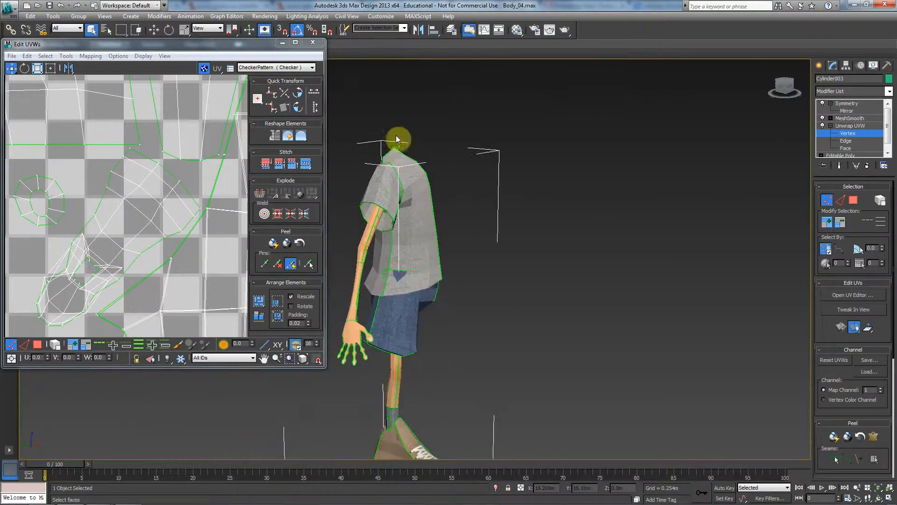
click(298, 68)
click(286, 86)
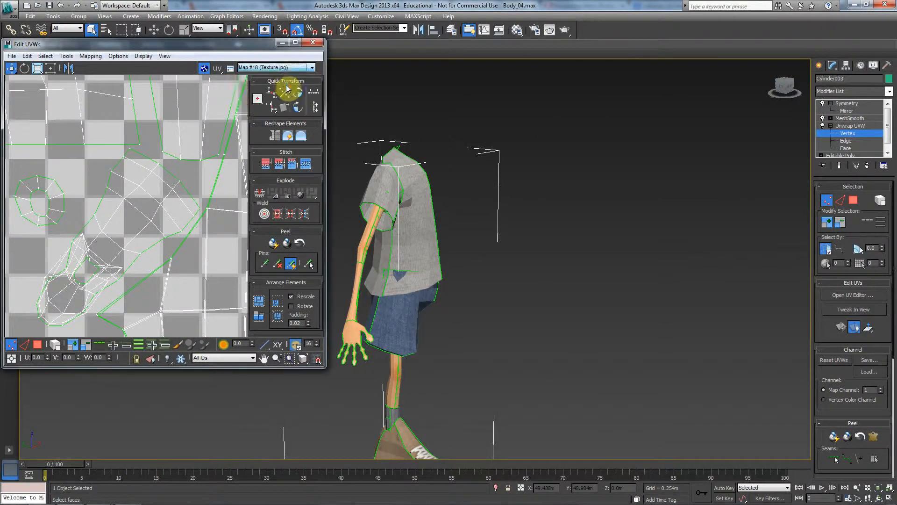
scroll(103, 201, down, 10)
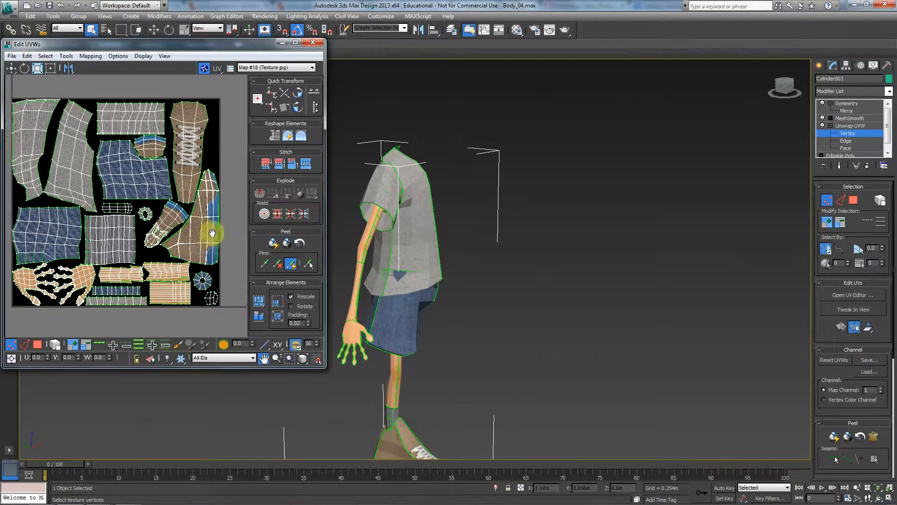
middle_drag(303, 260, 248, 254)
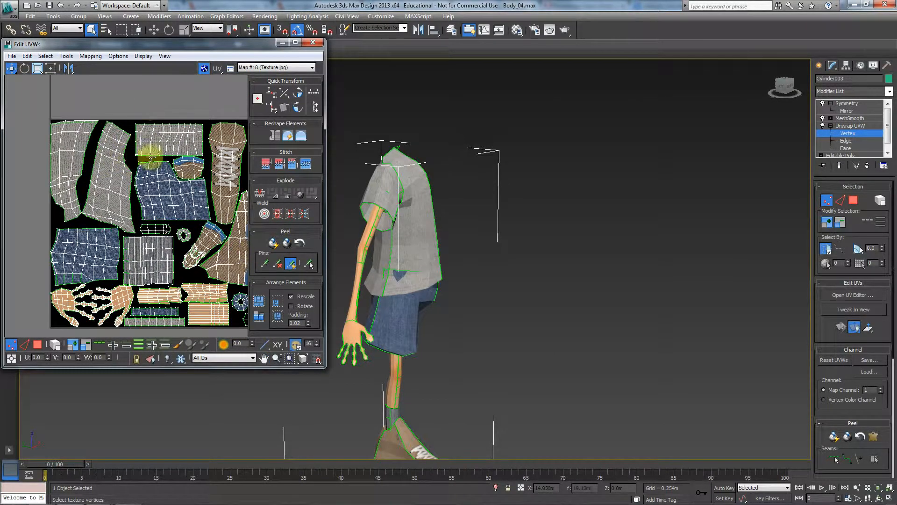
middle_drag(182, 232, 168, 223)
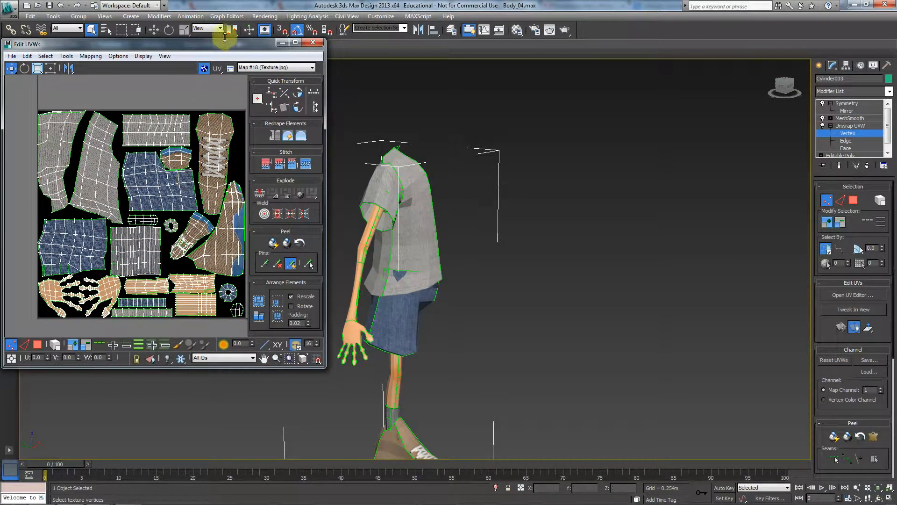
Select a seam vertex on the upper arm and locate the matching arm shell in the UV layout.
middle_drag(356, 220, 436, 355)
scroll(481, 231, up, 6)
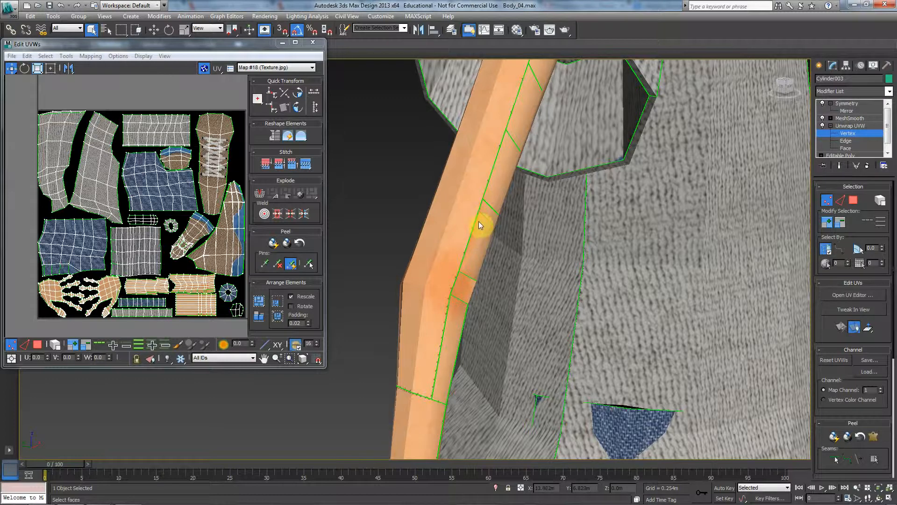
click(482, 199)
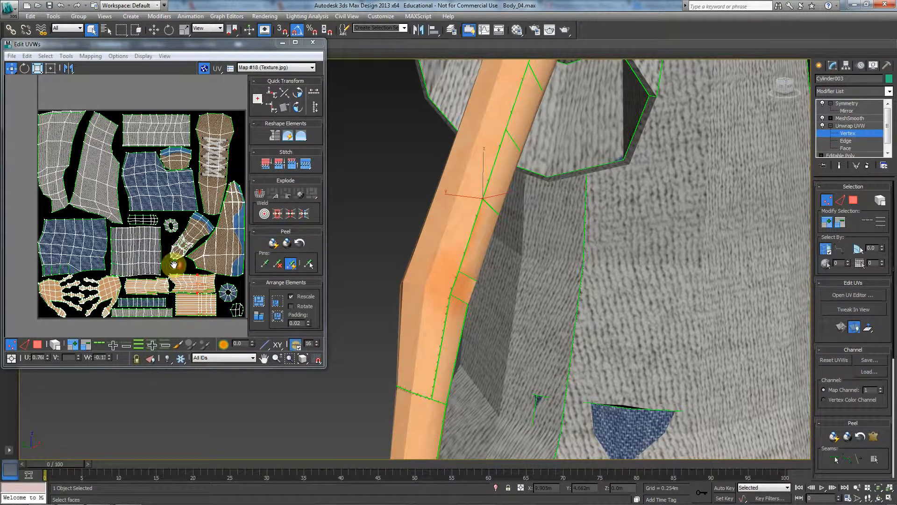
scroll(178, 262, up, 4)
scroll(180, 195, up, 4)
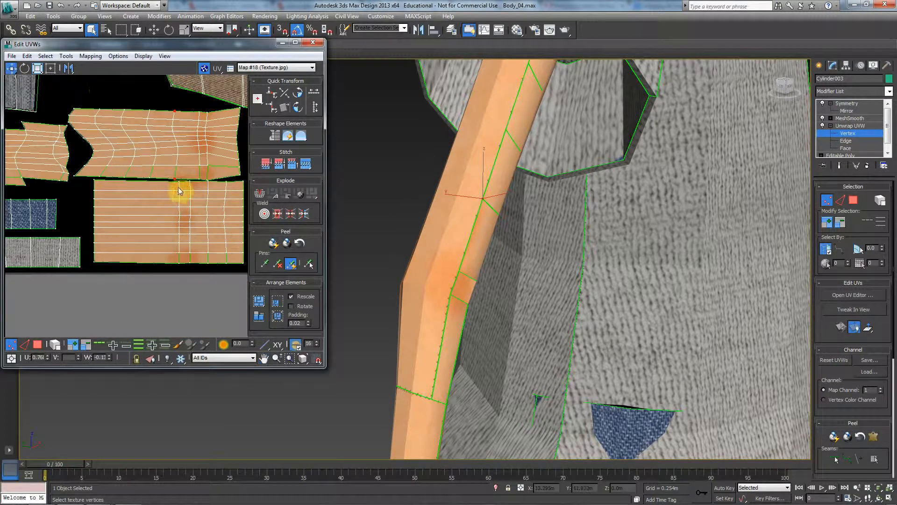
middle_drag(138, 190, 124, 200)
Select the row of edges along the lower border of the upper-arm UV shell, using edge selection.
key(2)
click(140, 182)
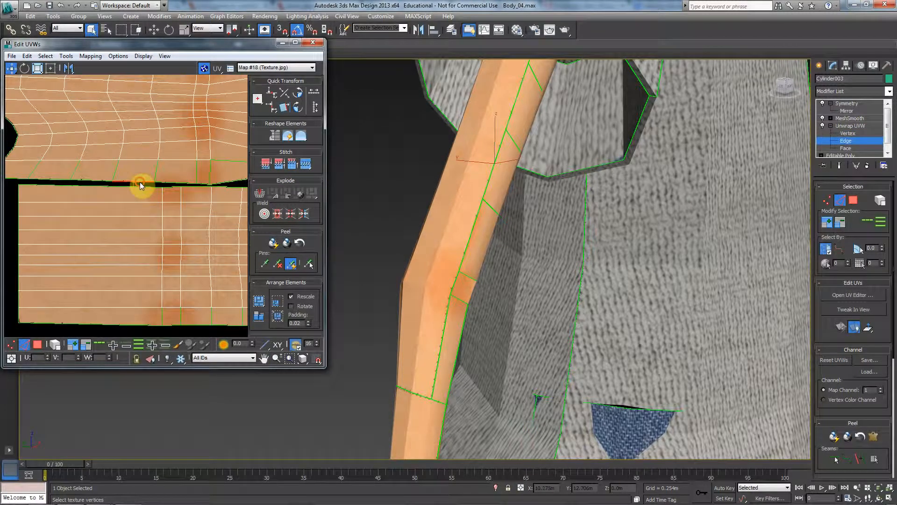
scroll(160, 182, down, 3)
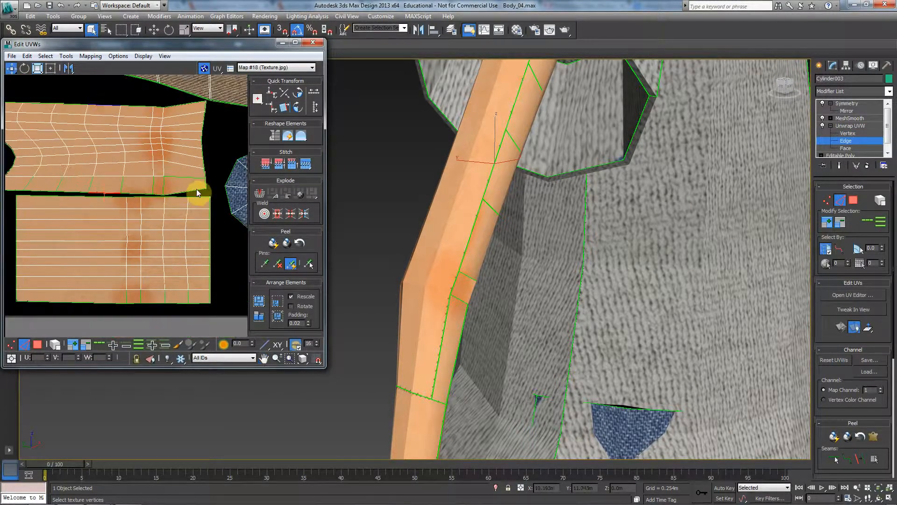
click(194, 195)
ctrl+click(158, 193)
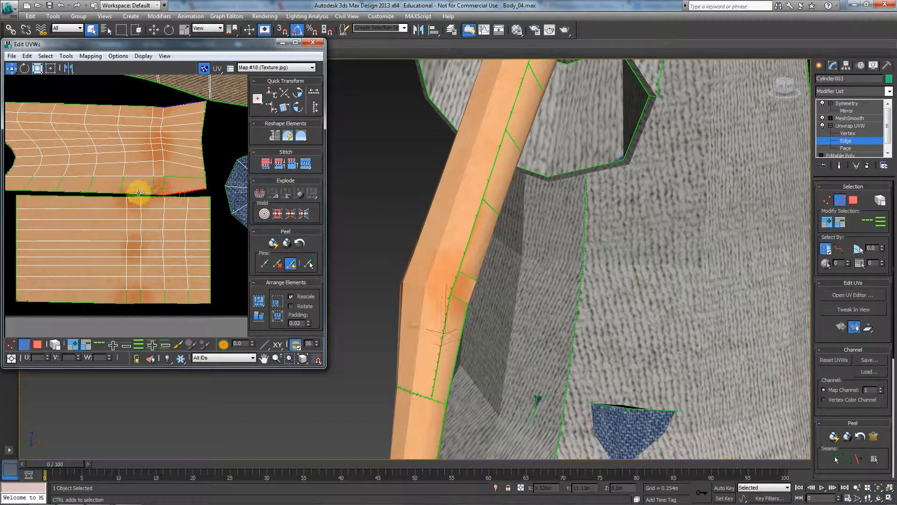
ctrl+click(129, 194)
ctrl+click(104, 191)
ctrl+click(73, 193)
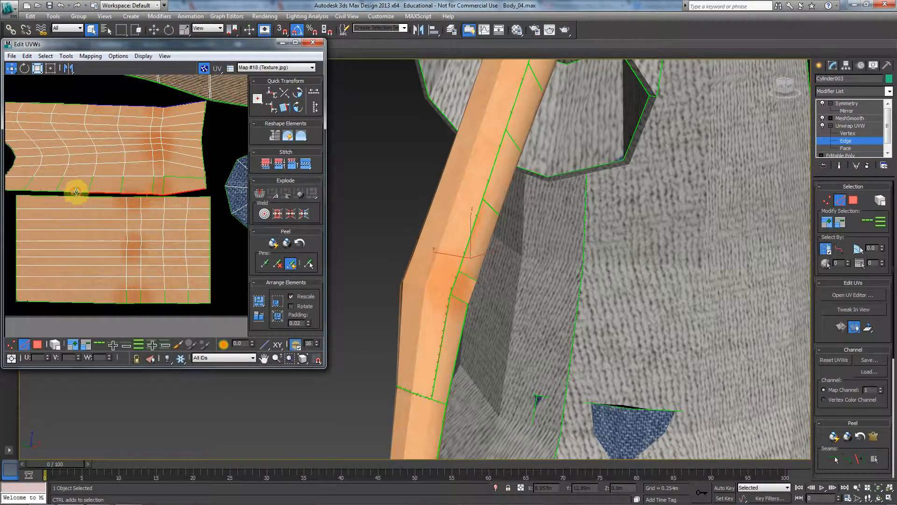
ctrl+click(49, 193)
ctrl+click(21, 191)
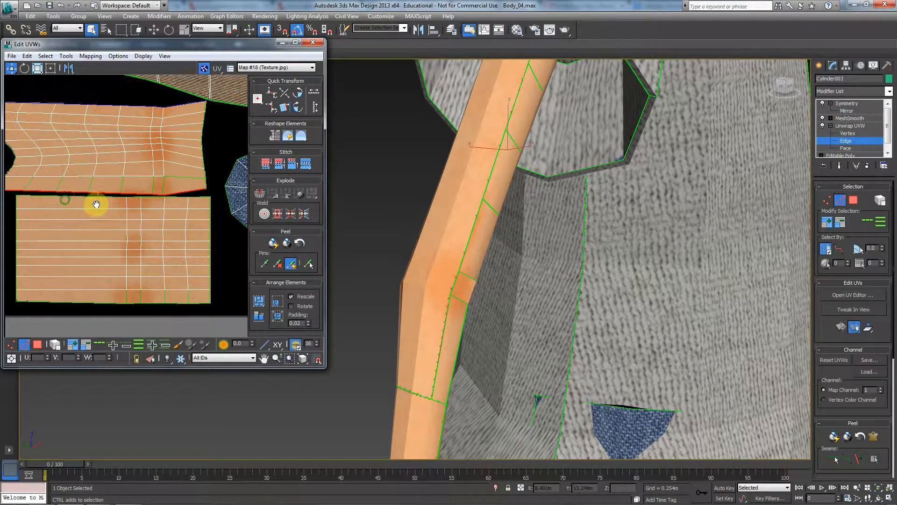
Move the selected lower border edges of the arm shell slightly upward so they lie inside the skin texture.
middle_drag(94, 204, 124, 206)
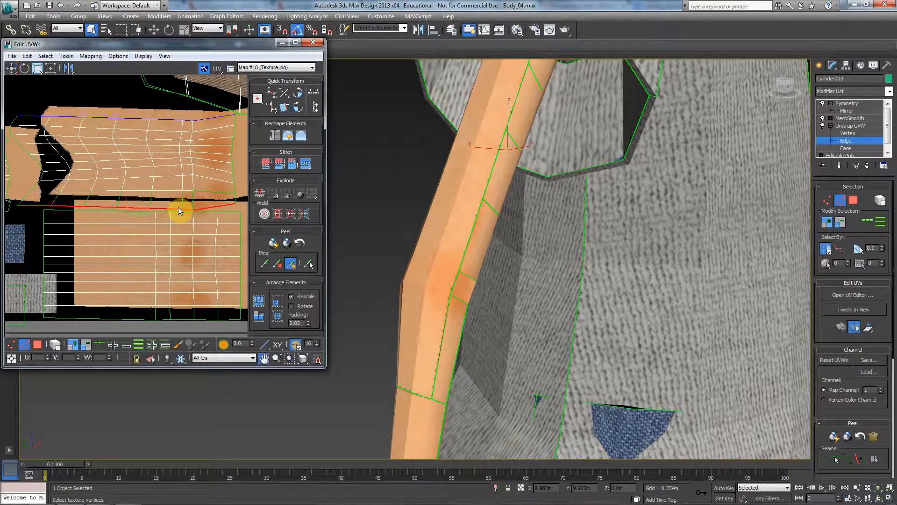
scroll(117, 214, down, 3)
scroll(80, 146, up, 3)
scroll(113, 209, up, 3)
scroll(113, 210, up, 2)
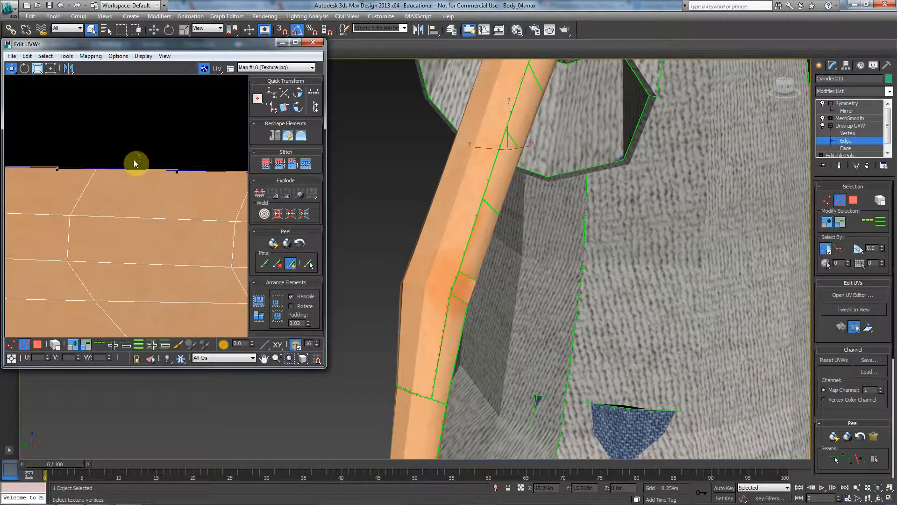
scroll(134, 160, down, 4)
scroll(168, 189, up, 4)
scroll(141, 190, up, 4)
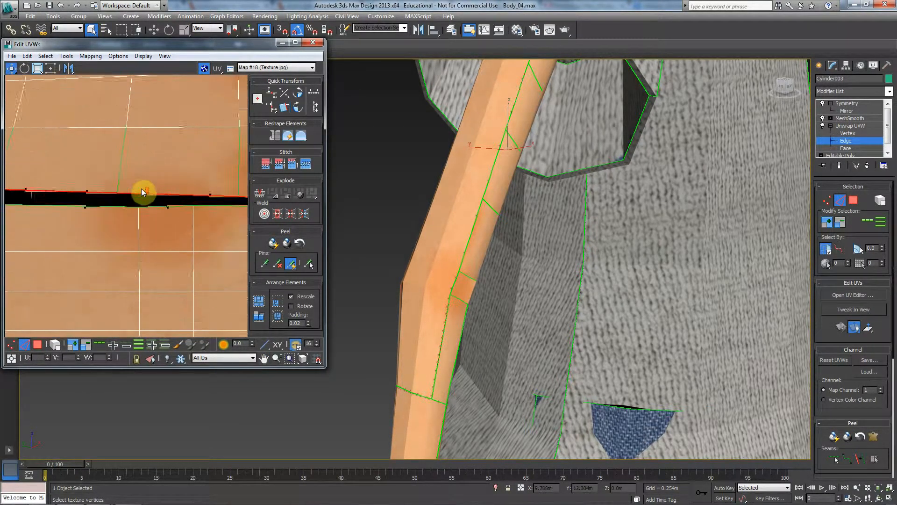
drag(143, 209, 142, 195)
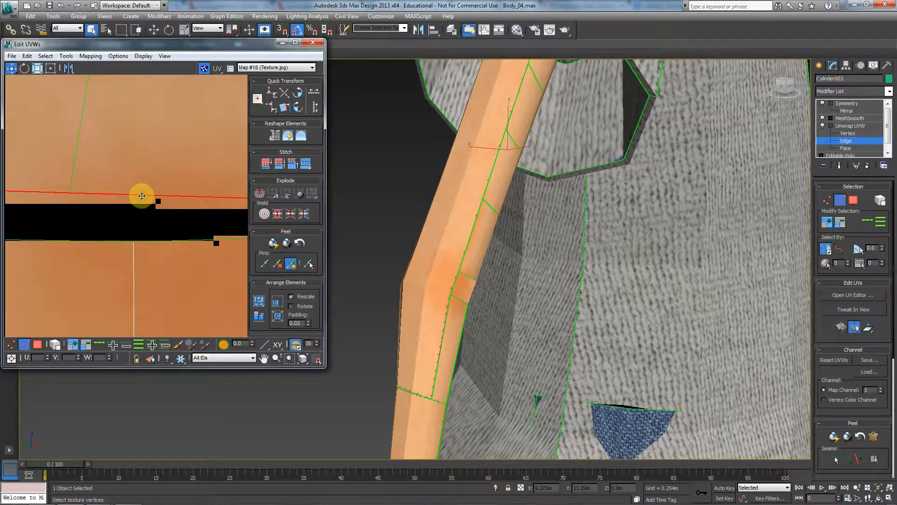
scroll(446, 249, down, 5)
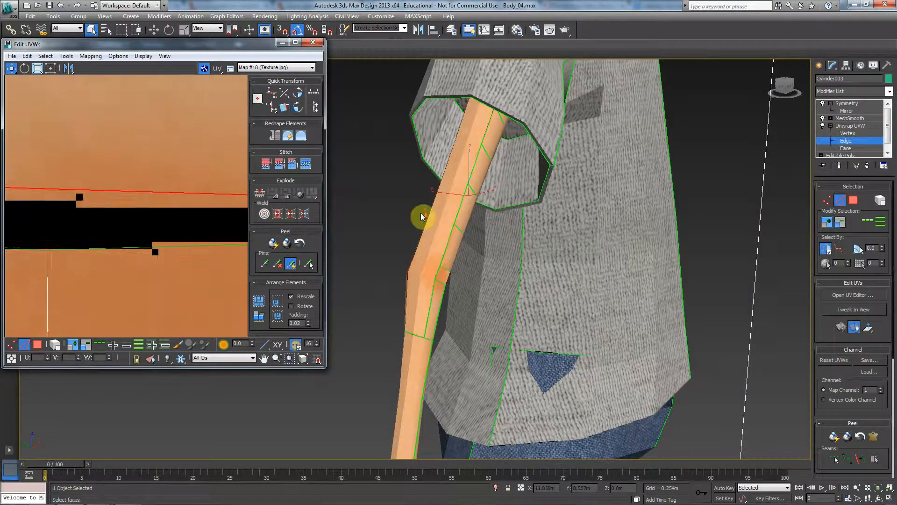
Select the curved border at the shoulder end of the arm shell and move it slightly inward onto the skin texture.
scroll(93, 175, down, 10)
scroll(194, 211, up, 10)
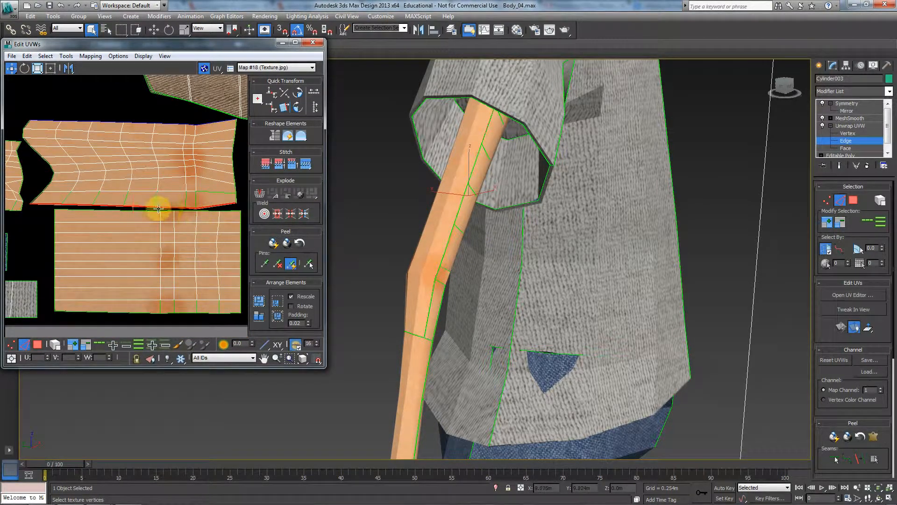
middle_drag(159, 208, 214, 218)
scroll(102, 193, up, 2)
scroll(101, 192, up, 2)
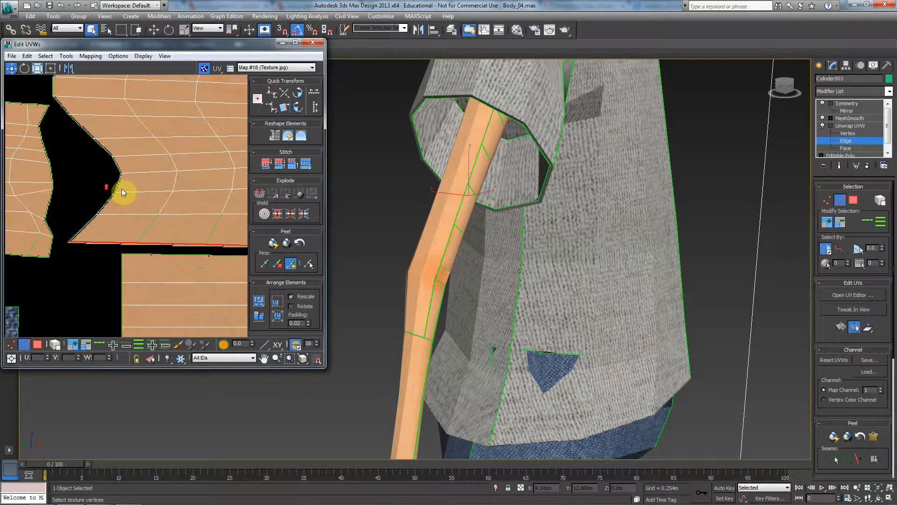
double_click(128, 184)
middle_drag(129, 187, 131, 234)
scroll(133, 229, up, 3)
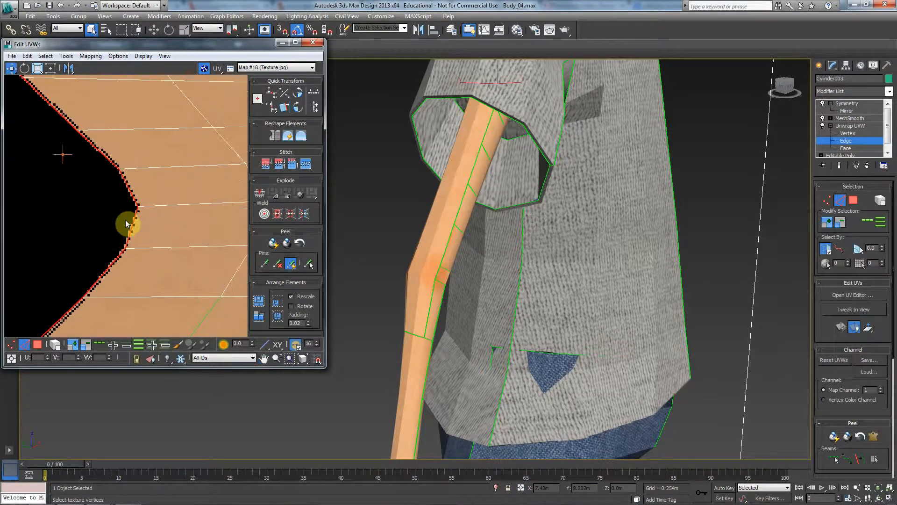
drag(142, 187, 148, 186)
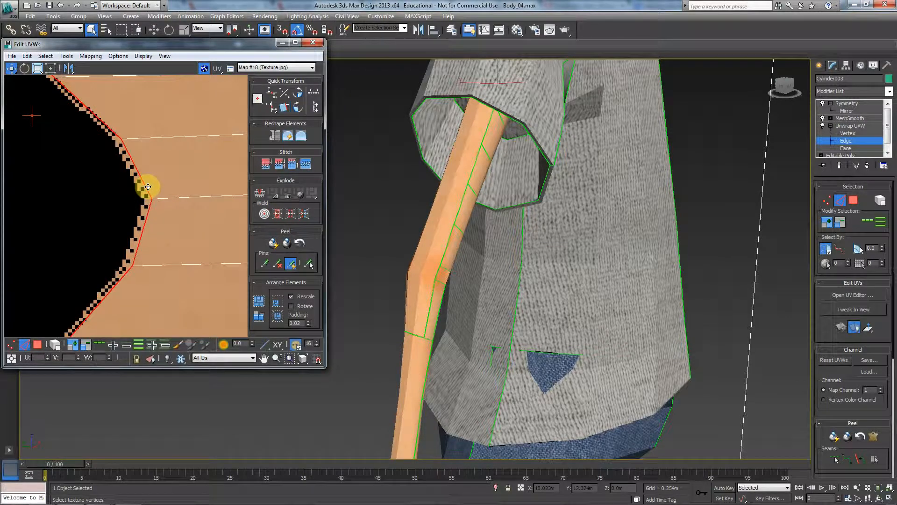
Select the upper border of the arm shell, move it slightly down into the skin texture, and clear the selection.
scroll(147, 190, down, 4)
middle_drag(163, 189, 68, 213)
middle_drag(242, 160, 213, 159)
scroll(213, 158, up, 2)
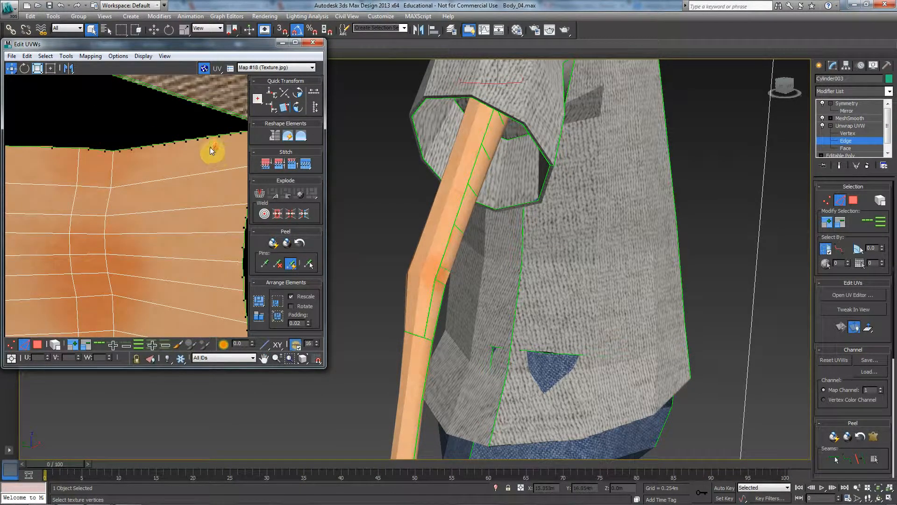
scroll(210, 147, up, 2)
double_click(186, 135)
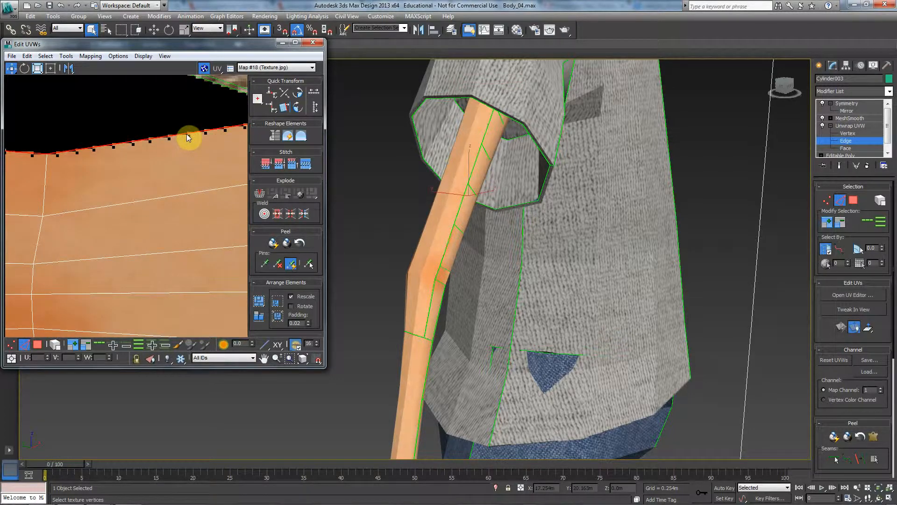
drag(189, 132, 188, 135)
click(359, 178)
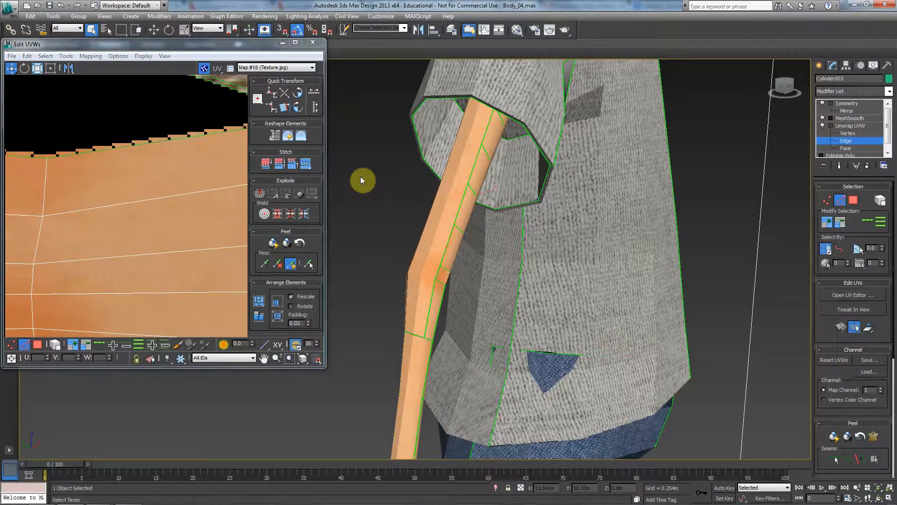
Select an armhole seam edge on the shirt model to locate the matching shirt shell in the UV layout.
middle_drag(477, 248, 509, 201)
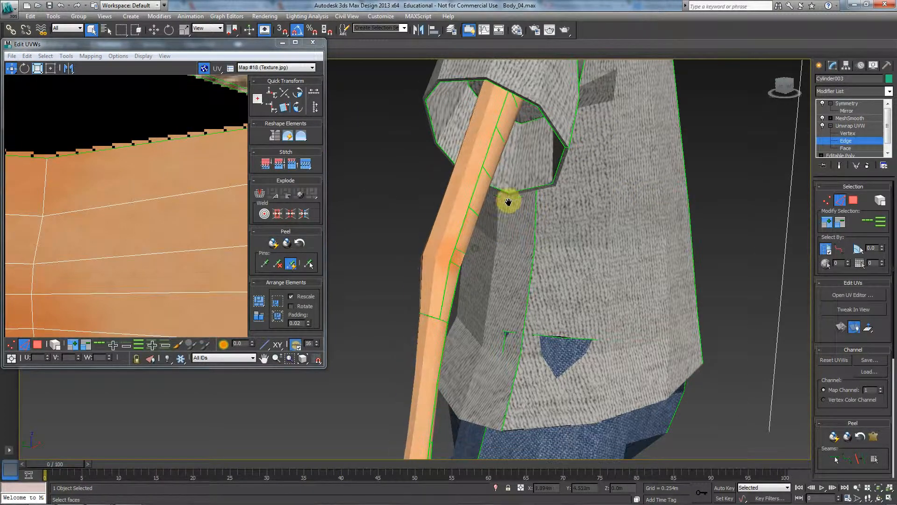
scroll(501, 224, down, 3)
middle_drag(466, 301, 581, 238)
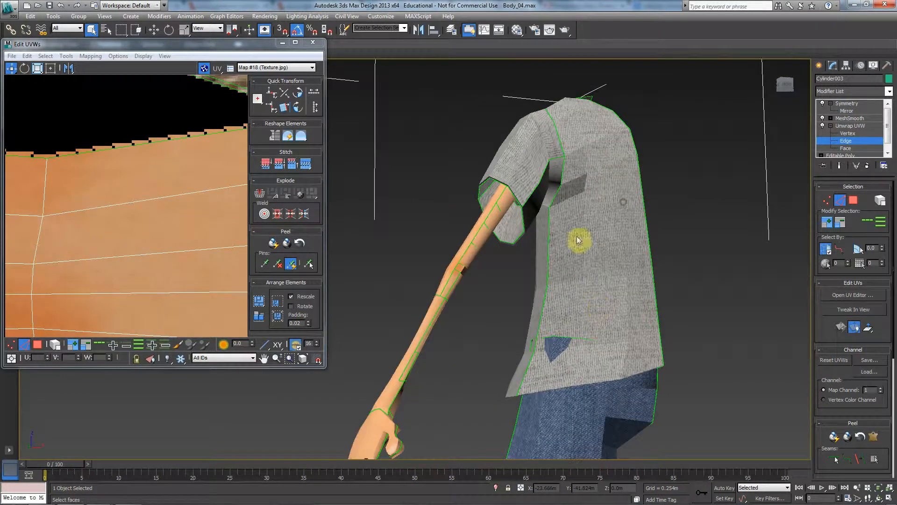
click(564, 156)
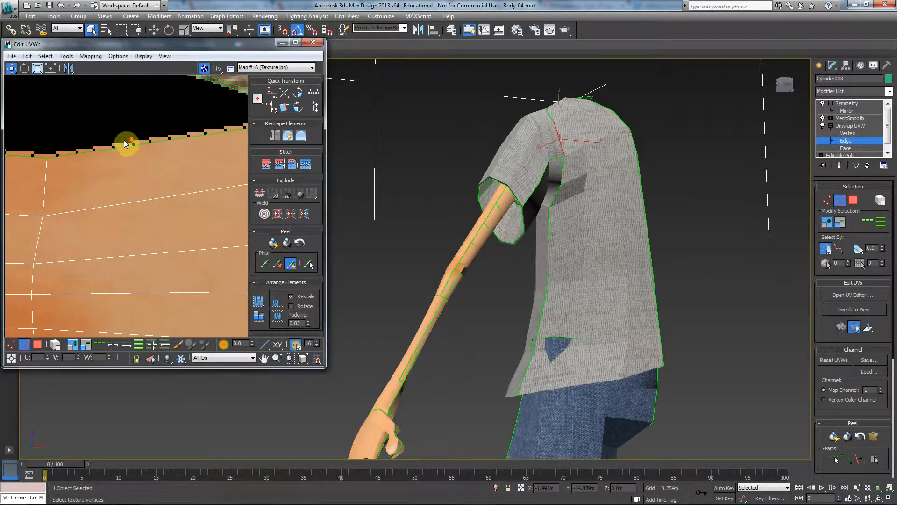
scroll(124, 144, down, 6)
middle_drag(100, 201, 200, 241)
scroll(196, 242, down, 2)
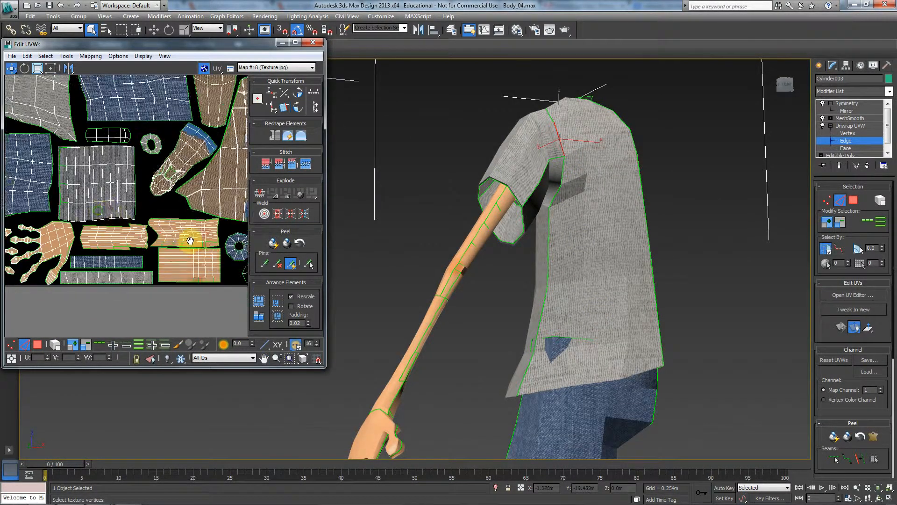
middle_drag(52, 210, 157, 238)
scroll(157, 239, down, 1)
middle_drag(101, 117, 160, 242)
scroll(161, 241, up, 3)
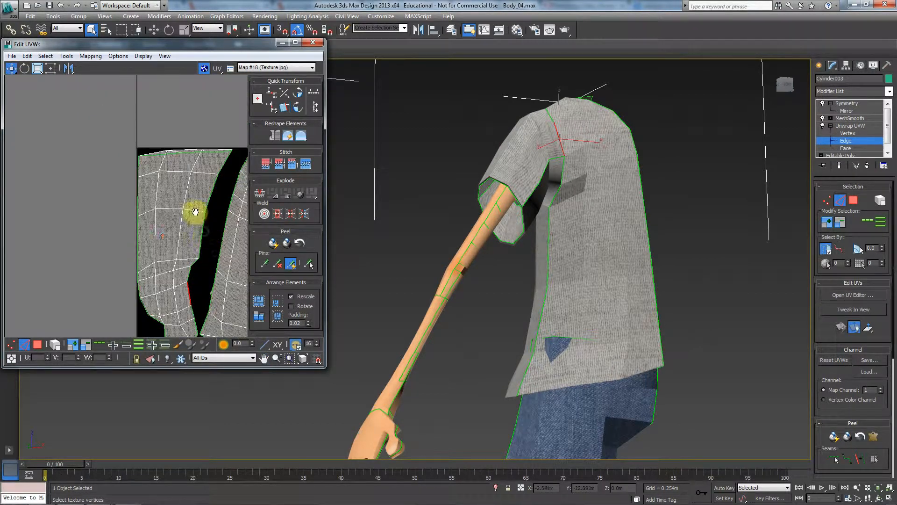
middle_drag(195, 213, 167, 174)
Select all vertices of the narrow shirt shell using element selection and activate the Freeform transform.
drag(140, 248, 166, 310)
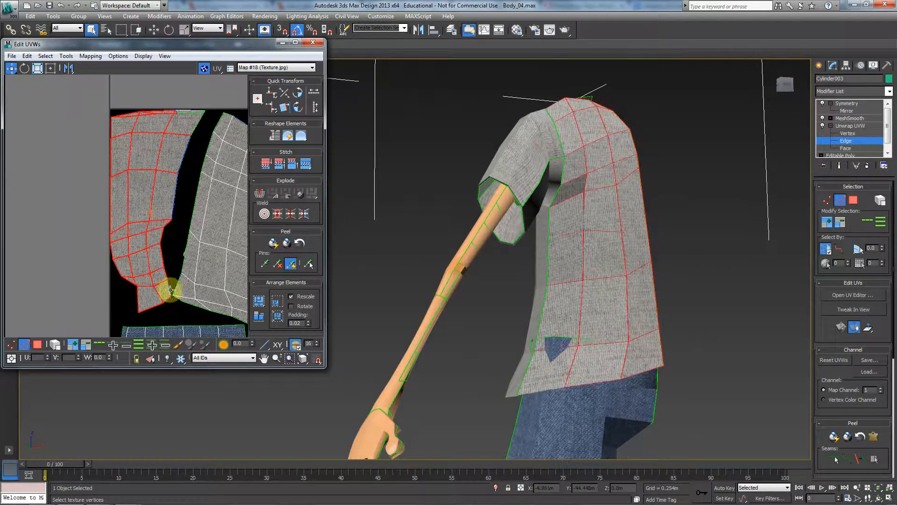
click(10, 344)
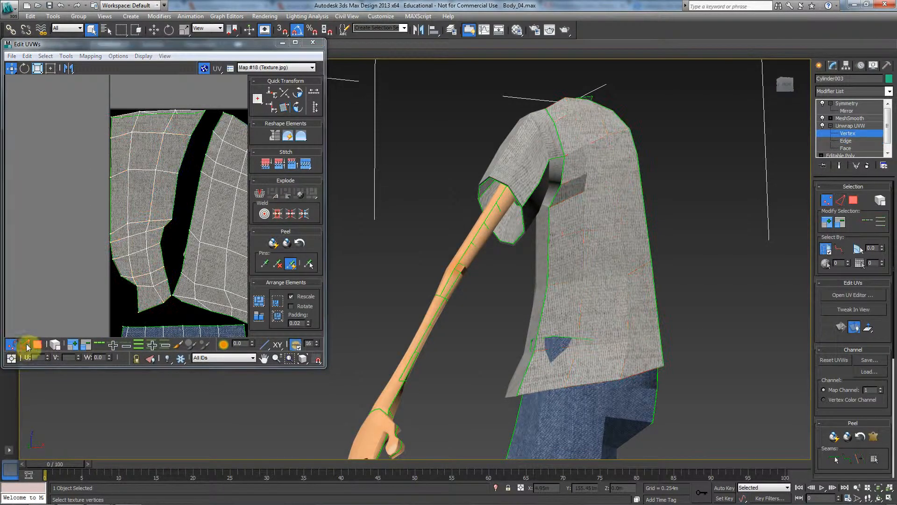
click(58, 345)
click(144, 209)
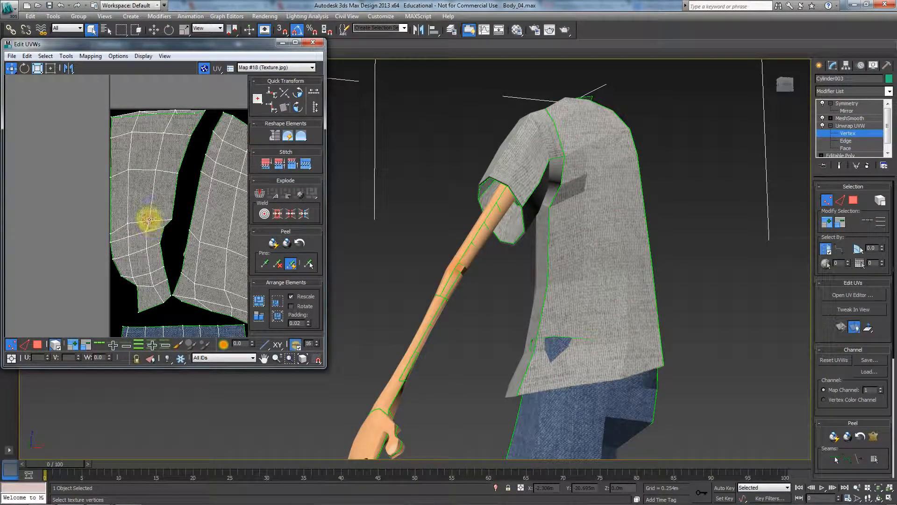
click(51, 69)
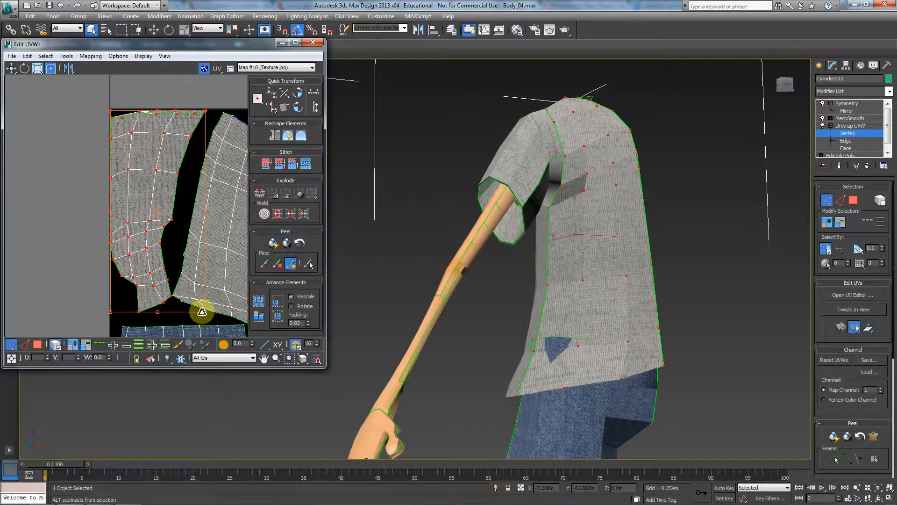
drag(201, 311, 182, 259)
click(181, 260)
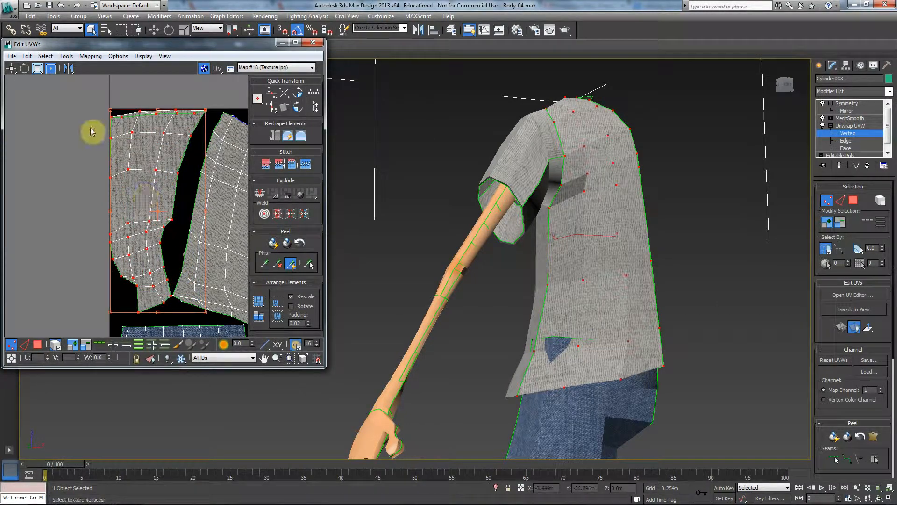
Using edge selection without element mode, select the shirt shell's long outer border and move it slightly inward onto the knit texture.
scroll(136, 180, up, 4)
key(2)
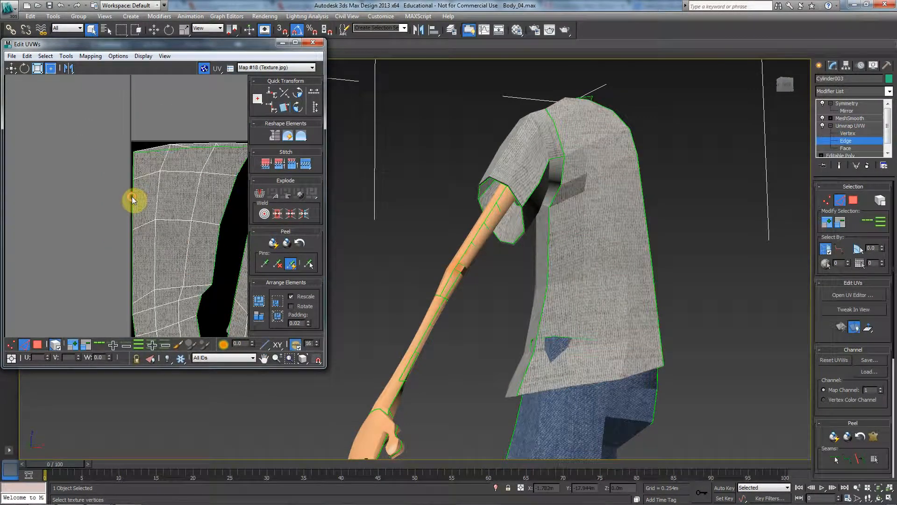
click(72, 345)
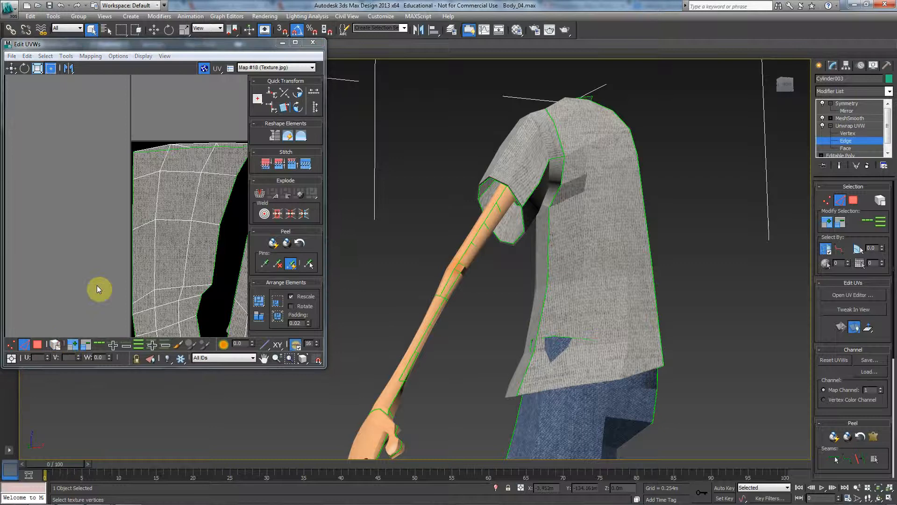
click(134, 198)
scroll(134, 198, up, 5)
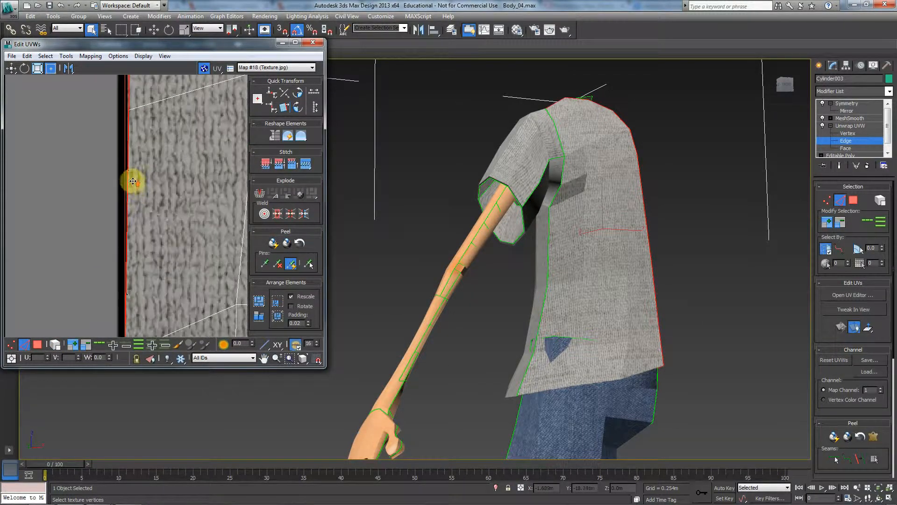
drag(131, 184, 133, 179)
Select the slanted bottom border of the narrow shirt shell and move it slightly upward into the knit texture.
scroll(206, 143, down, 3)
scroll(184, 181, down, 5)
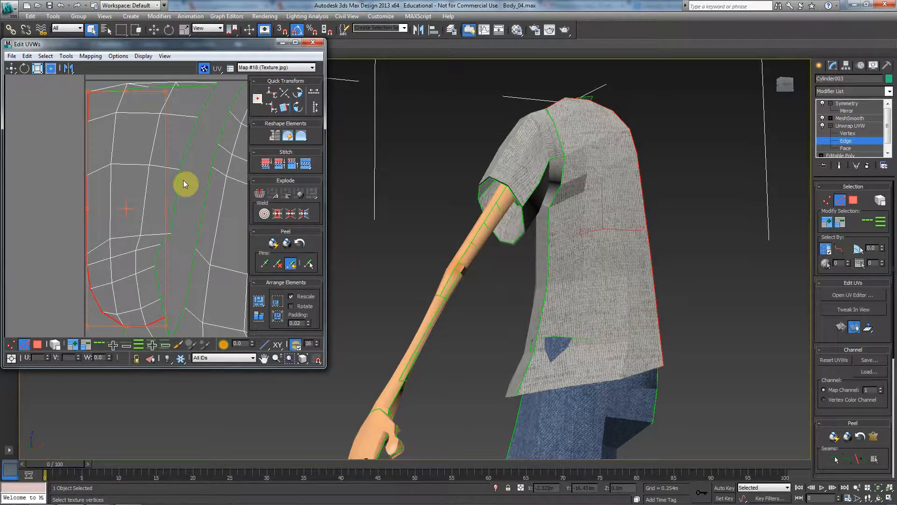
scroll(160, 254, up, 6)
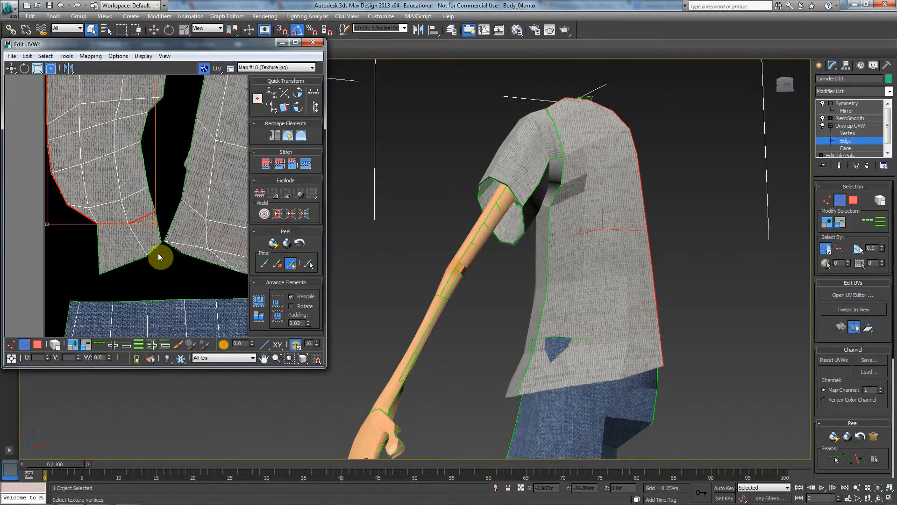
click(156, 252)
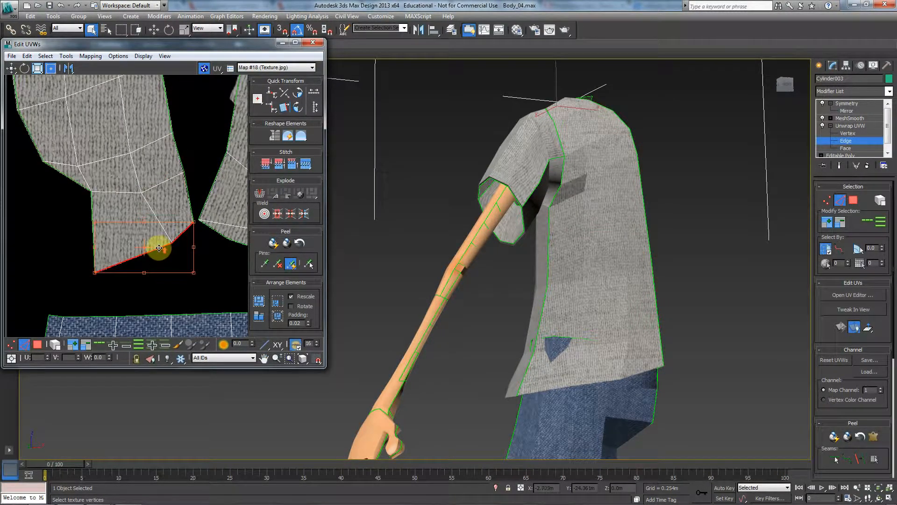
scroll(161, 250, up, 5)
drag(163, 247, 161, 245)
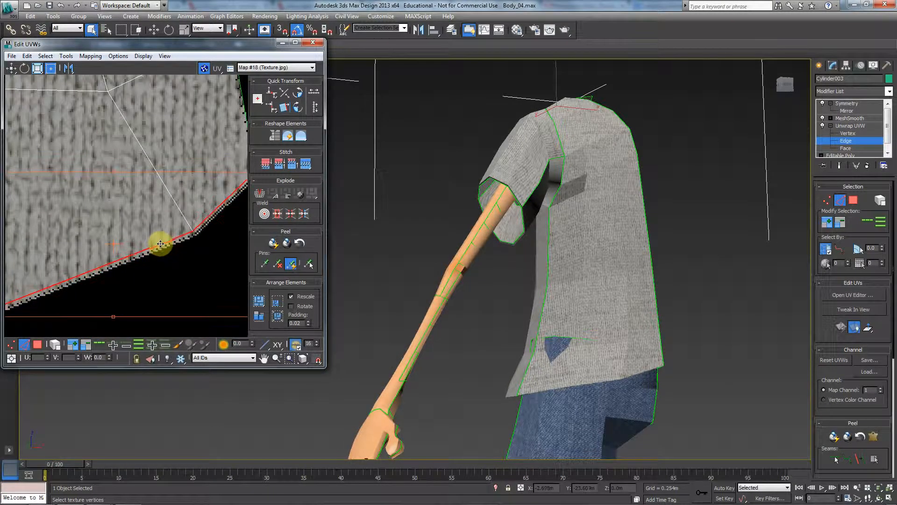
Maximize the UV editor and move the narrow shirt shell's border facing the neighbouring shell slightly inward onto the texture.
scroll(165, 237, down, 3)
mouse_move(166, 237)
middle_down()
mouse_move(179, 221)
mouse_move(149, 234)
middle_up()
scroll(178, 214, down, 8)
scroll(149, 233, up, 4)
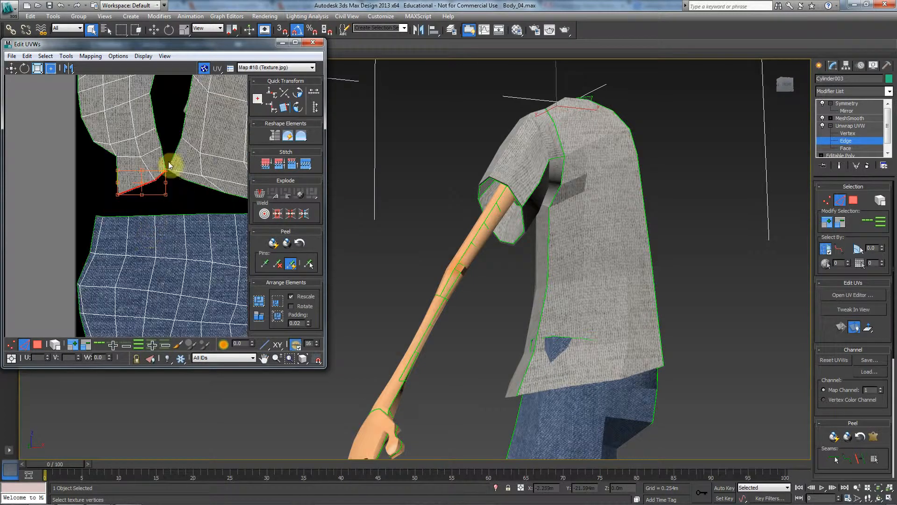
middle_drag(168, 162, 164, 266)
scroll(162, 252, up, 4)
double_click(144, 187)
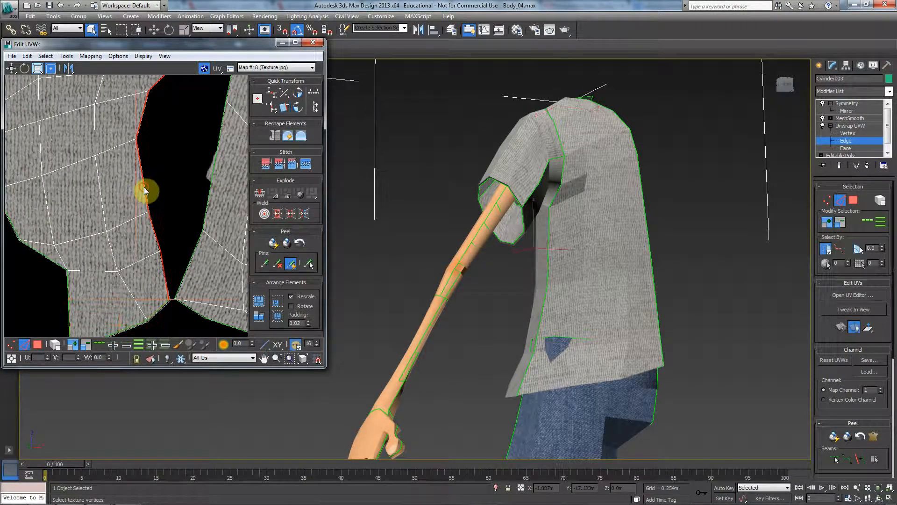
drag(222, 45, 407, 1)
middle_drag(284, 221, 386, 339)
scroll(388, 340, down, 4)
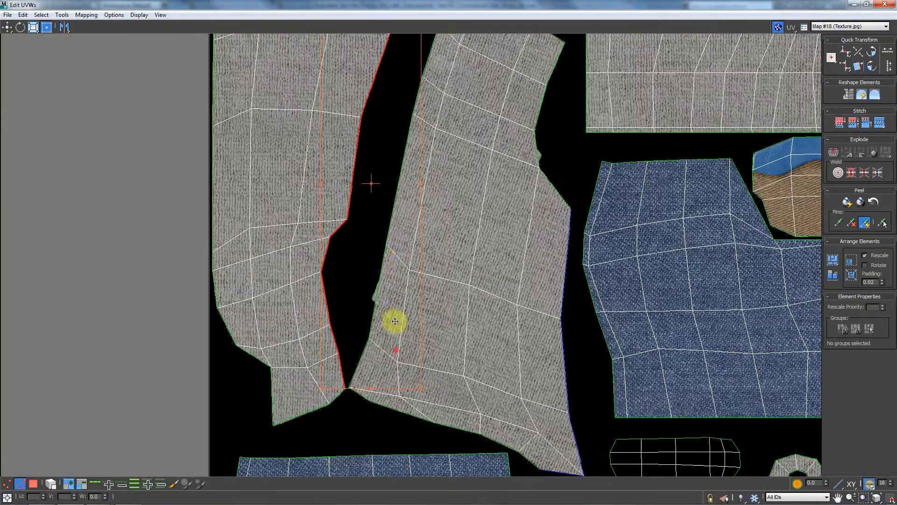
middle_drag(382, 259, 385, 407)
scroll(382, 252, up, 4)
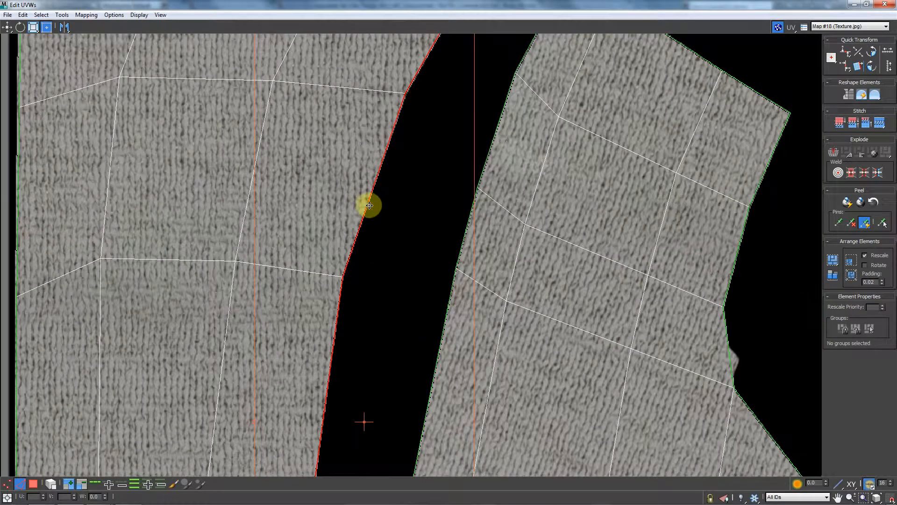
drag(369, 205, 367, 205)
Select the wider shirt shell's long border facing the narrow shell and move it slightly inward onto the knit texture.
middle_drag(460, 246, 429, 257)
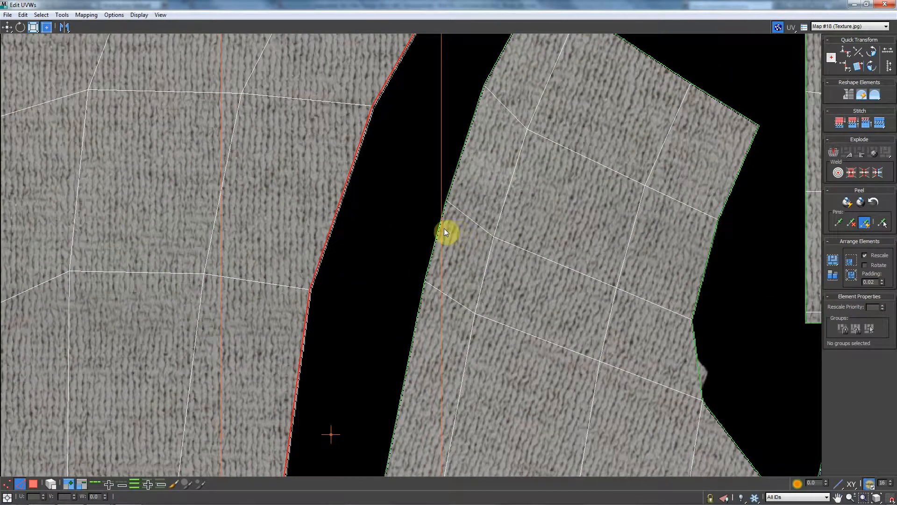
double_click(454, 181)
drag(453, 186, 456, 190)
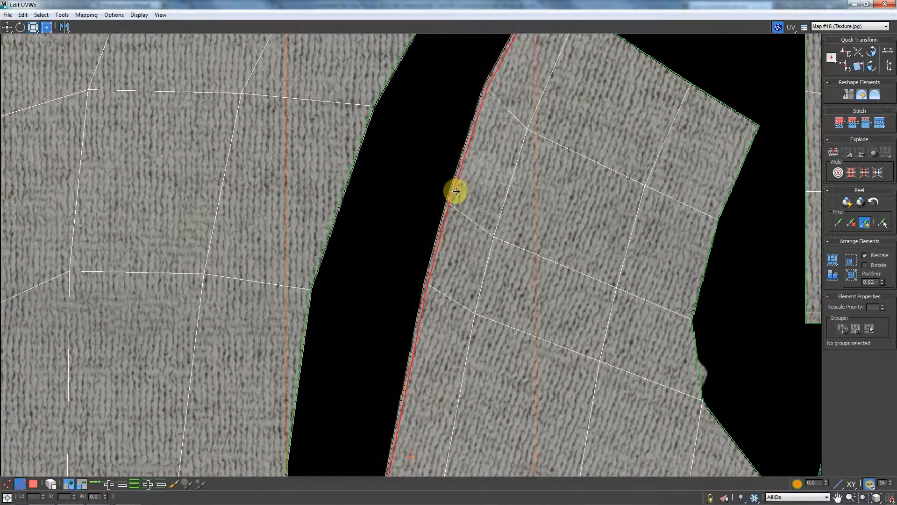
Select the sloped top border of the wider shirt shell and nudge it into the knit texture.
middle_drag(540, 120, 457, 220)
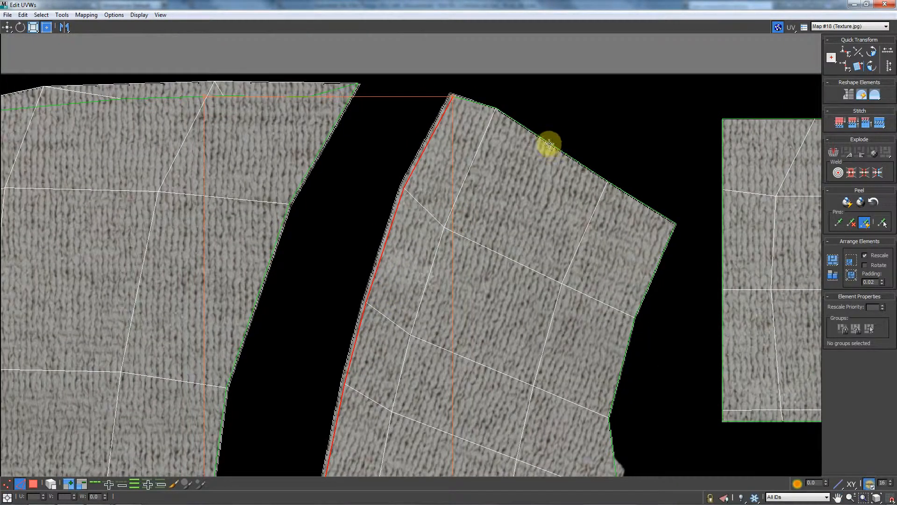
double_click(549, 143)
middle_drag(549, 144, 495, 15)
Select the wider shell's upper side border and the short diagonal border below it, nudging each slightly into the texture.
double_click(571, 204)
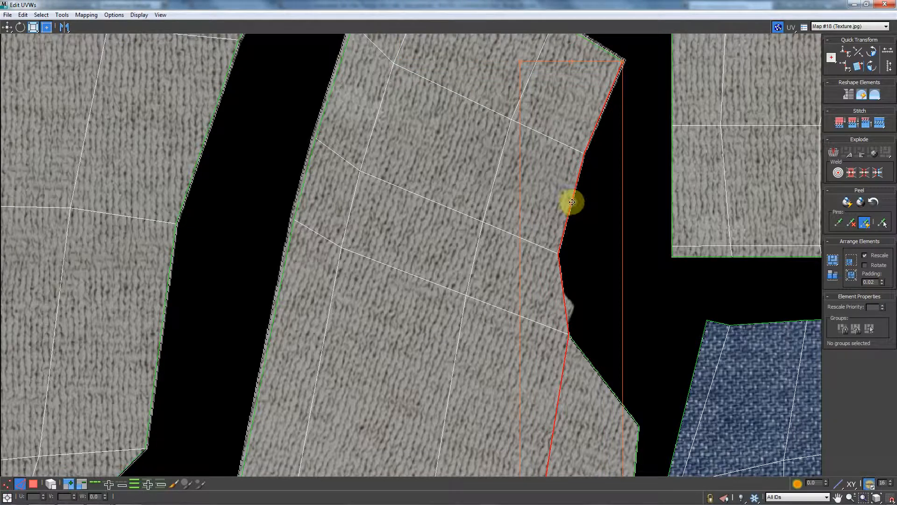
middle_drag(545, 262, 504, 110)
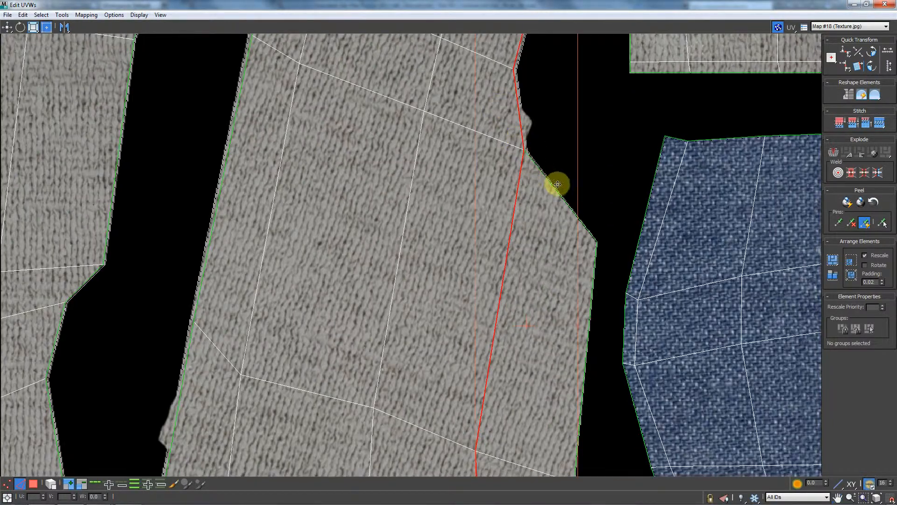
double_click(561, 198)
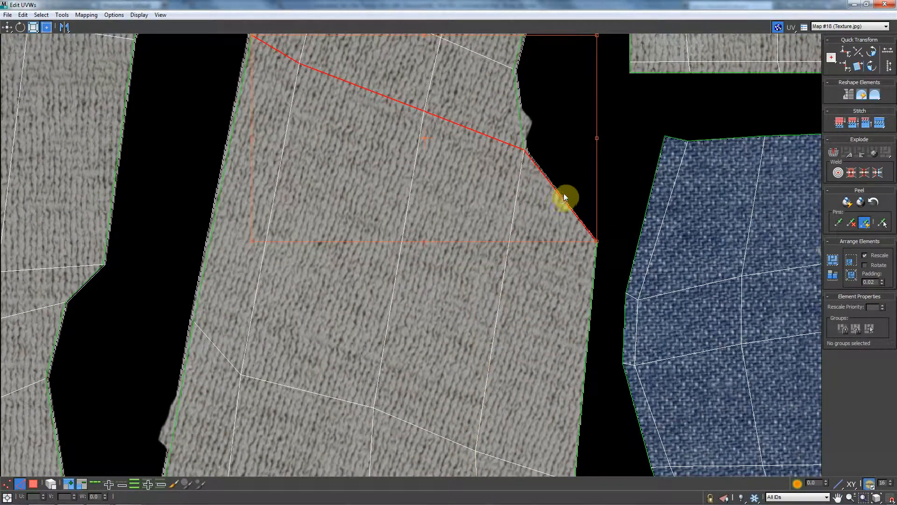
middle_drag(595, 254, 562, 197)
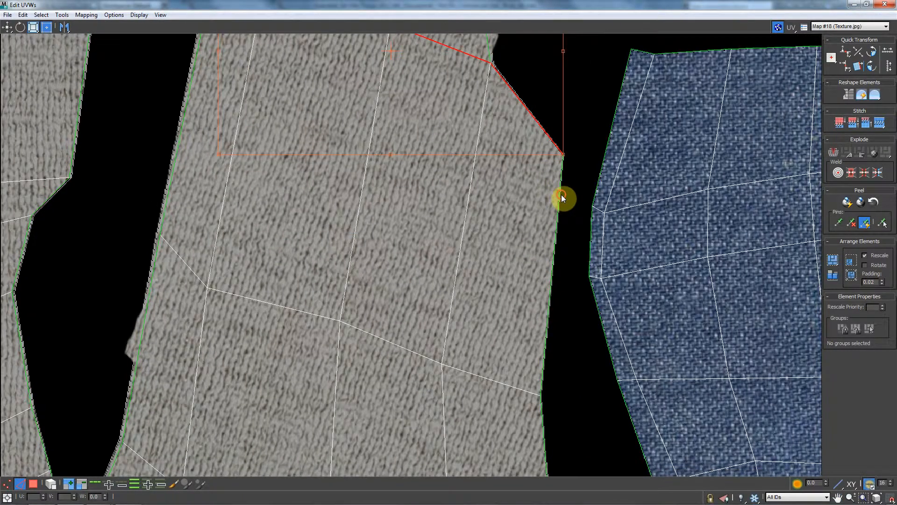
Select the wider shirt shell's long side border facing the jeans shell and move it slightly inward onto the knit texture.
double_click(561, 196)
middle_drag(486, 98, 545, 214)
scroll(545, 214, down, 2)
middle_drag(488, 190, 316, 22)
key(q)
drag(435, 157, 433, 157)
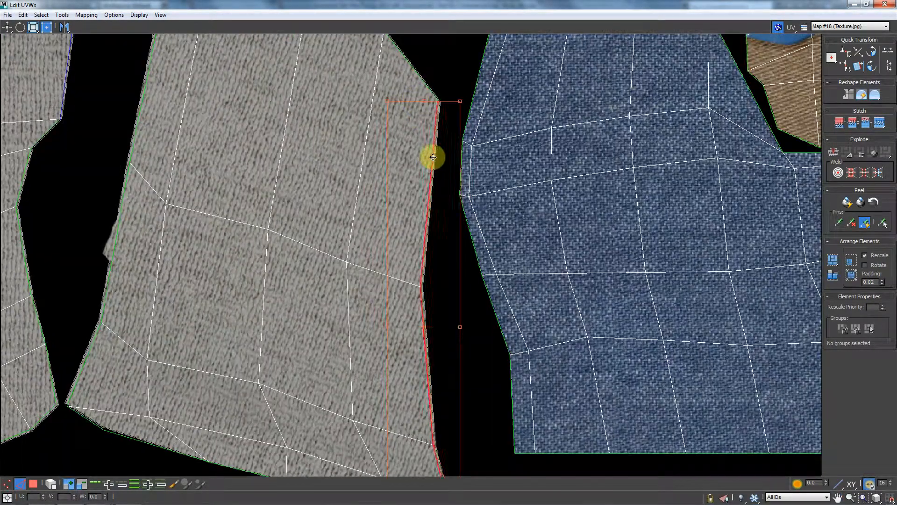
Select the entire lower border of the wider shirt shell, including its end segment, and move it slightly up into the texture.
middle_drag(430, 242, 422, 60)
middle_drag(458, 314, 337, 272)
scroll(312, 304, up, 3)
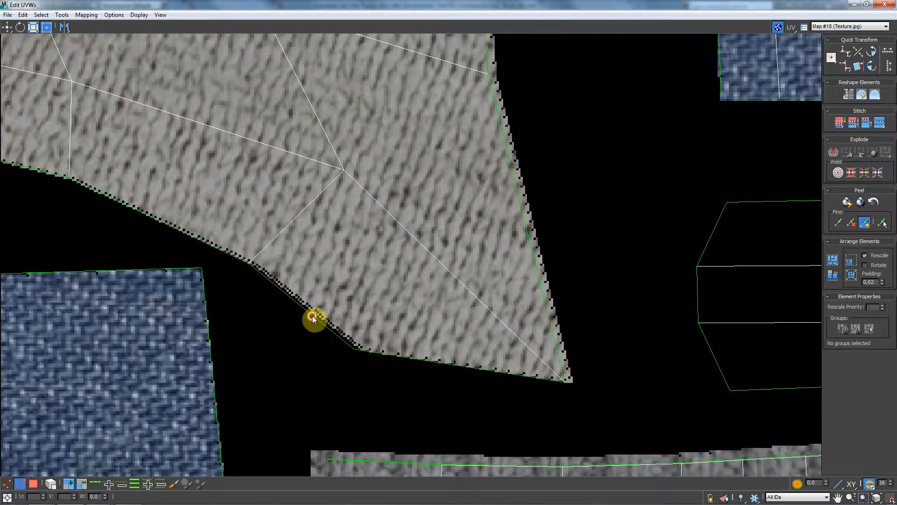
click(312, 315)
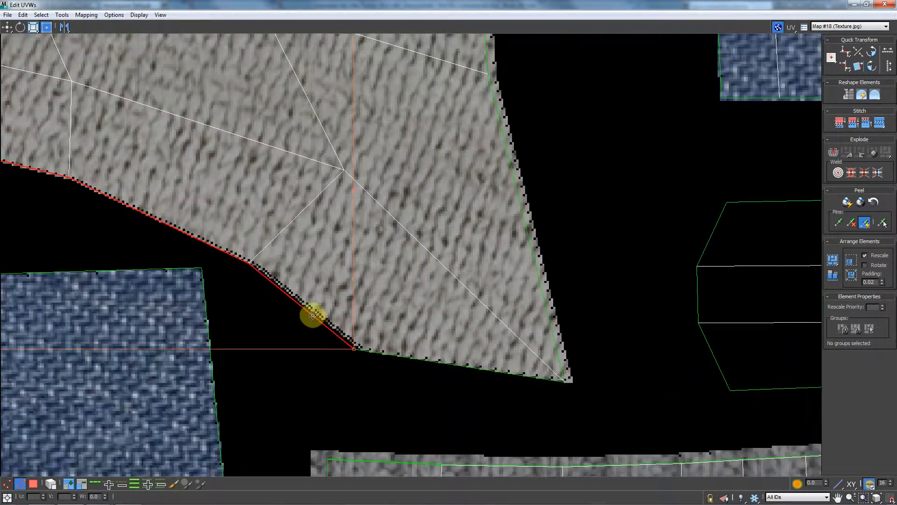
ctrl+click(397, 356)
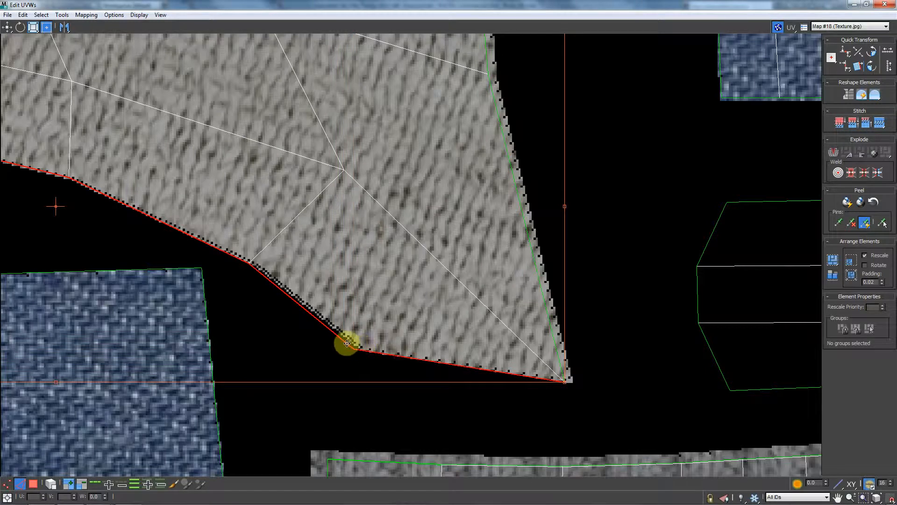
drag(347, 343, 349, 337)
Using vertex selection, adjust the corner vertex and its neighbour on the wider shell's lower border, and return to edge selection.
middle_drag(394, 288, 659, 306)
scroll(659, 306, down, 2)
middle_drag(198, 213, 178, 247)
key(1)
drag(147, 182, 148, 204)
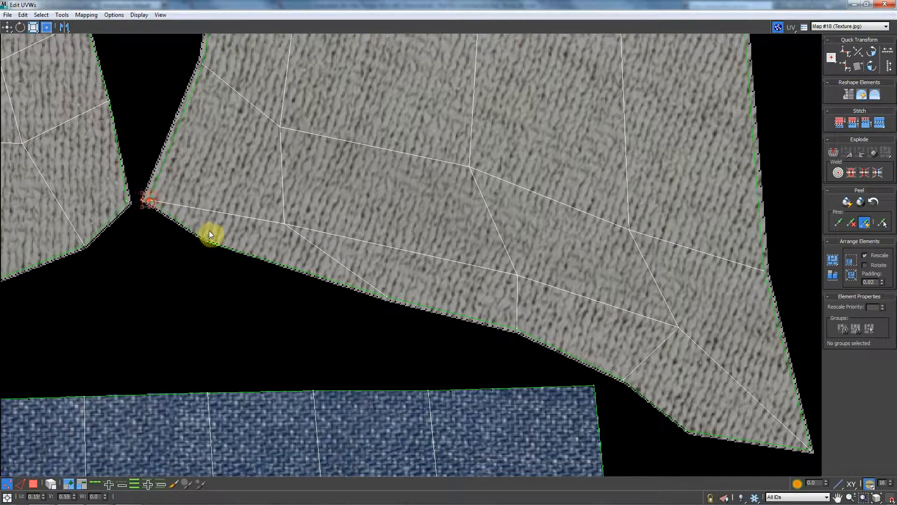
drag(224, 234, 184, 255)
scroll(525, 294, down, 3)
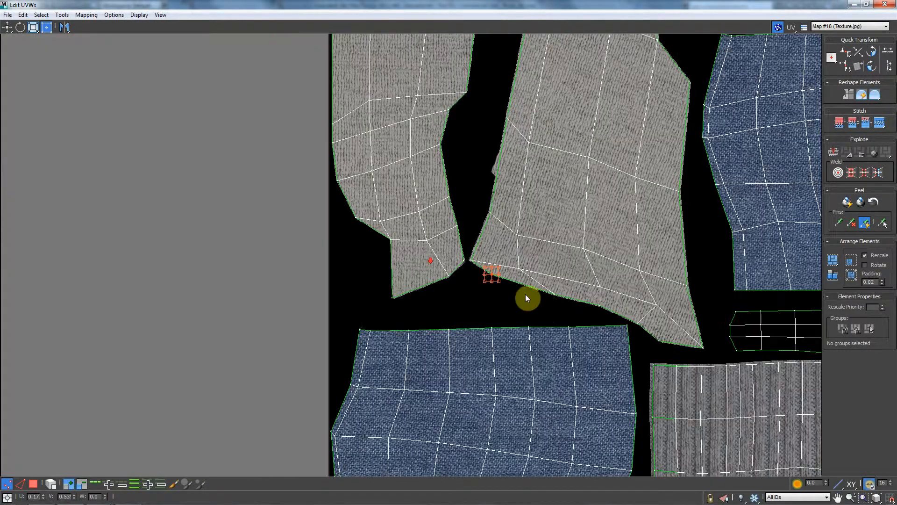
middle_drag(573, 314, 209, 406)
key(2)
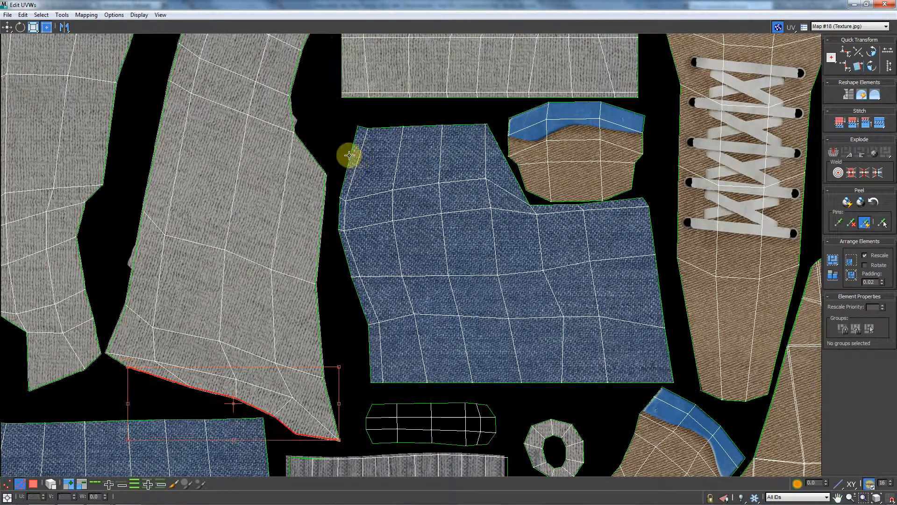
Select the jeans shell's entire side border facing the shirt shell and move it slightly inward onto the denim texture.
double_click(353, 149)
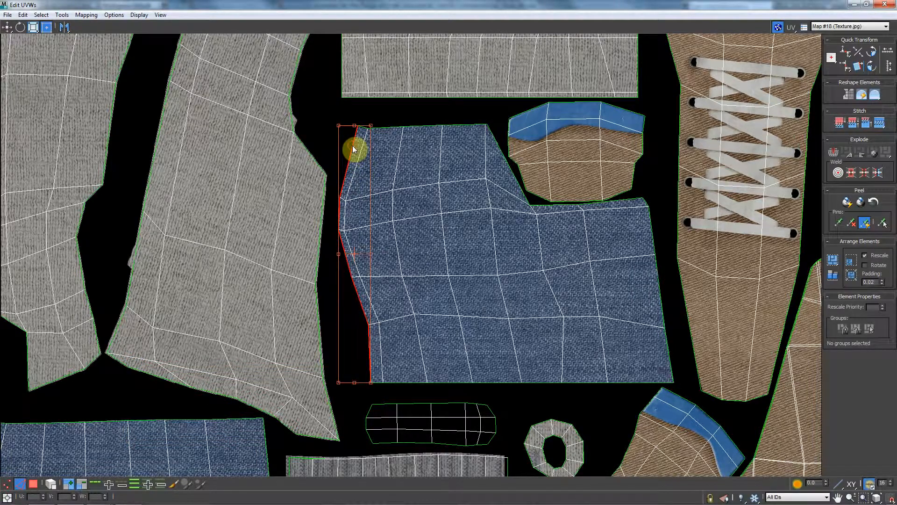
scroll(361, 187, up, 5)
middle_drag(361, 189, 371, 366)
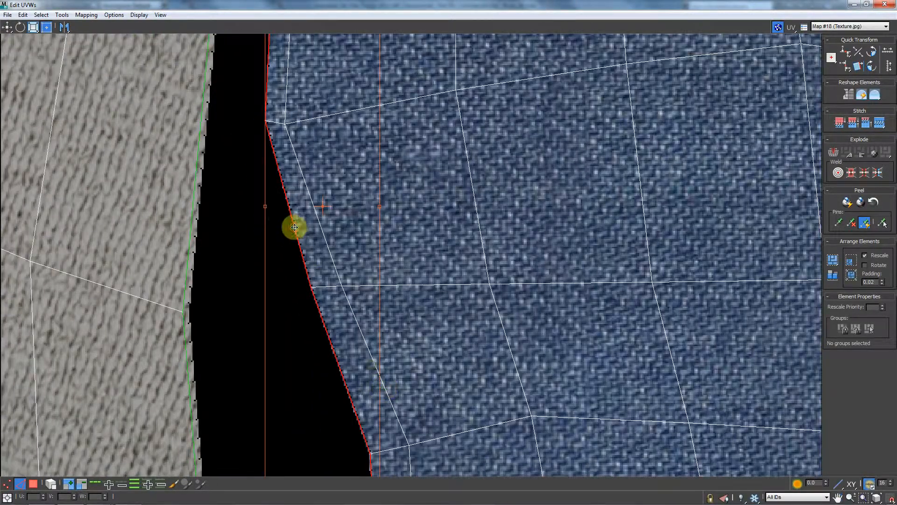
drag(298, 234, 300, 234)
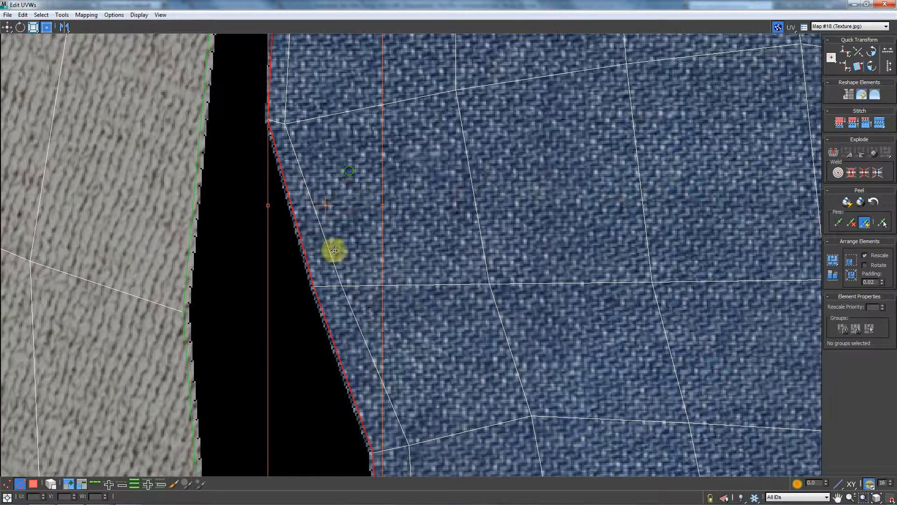
Move the jeans shell's upper border slightly down into the denim, and nudge the inner corner vertex inward using vertex selection.
scroll(334, 251, down, 2)
middle_drag(631, 51, 475, 261)
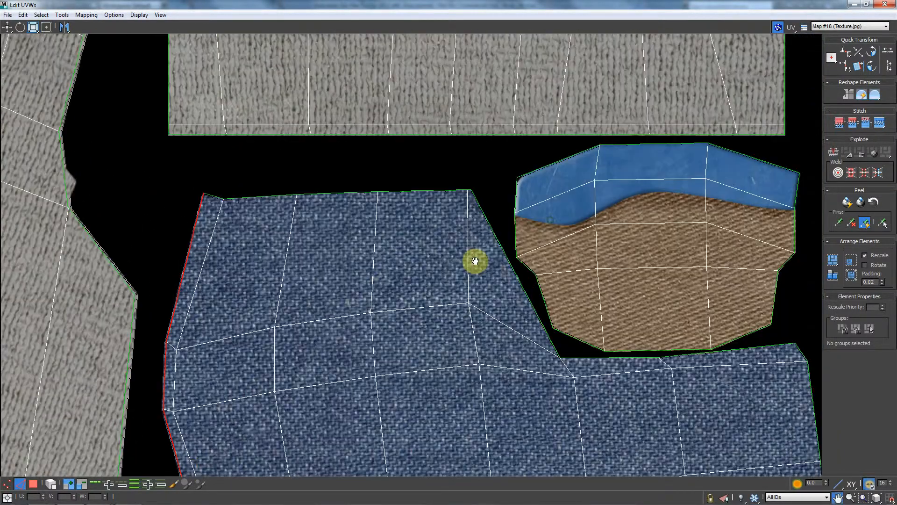
double_click(425, 191)
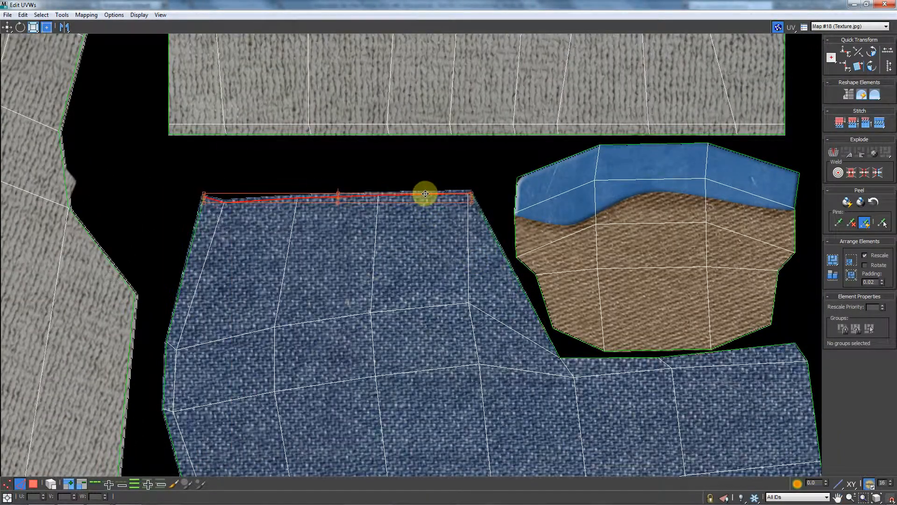
middle_drag(548, 307, 411, 267)
scroll(427, 281, up, 2)
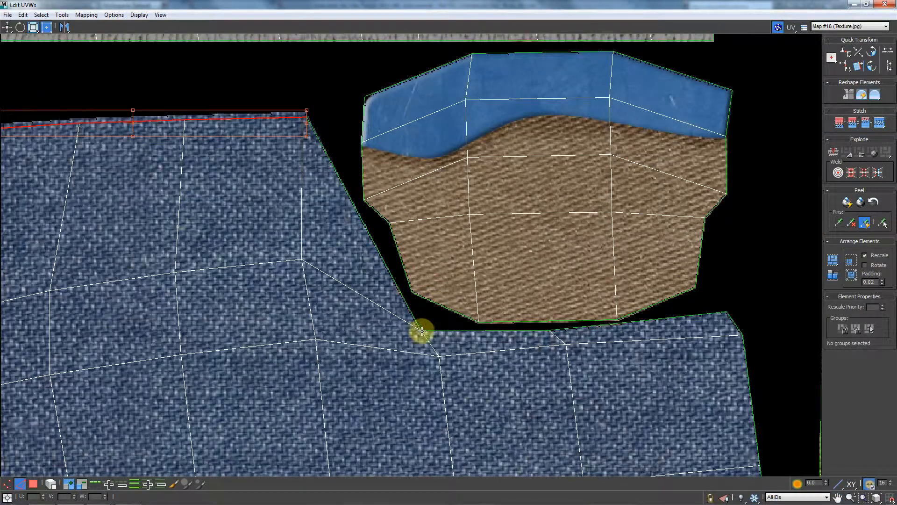
key(1)
click(422, 331)
drag(420, 331, 417, 332)
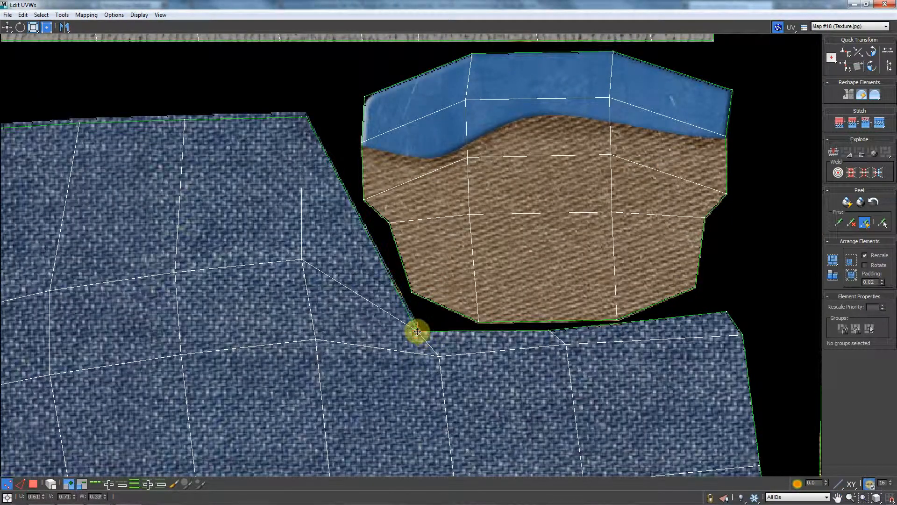
Adjust the outer corner vertex and the middle vertex on the jeans shell's stepped border beneath the small shoe shell.
middle_drag(488, 310, 369, 274)
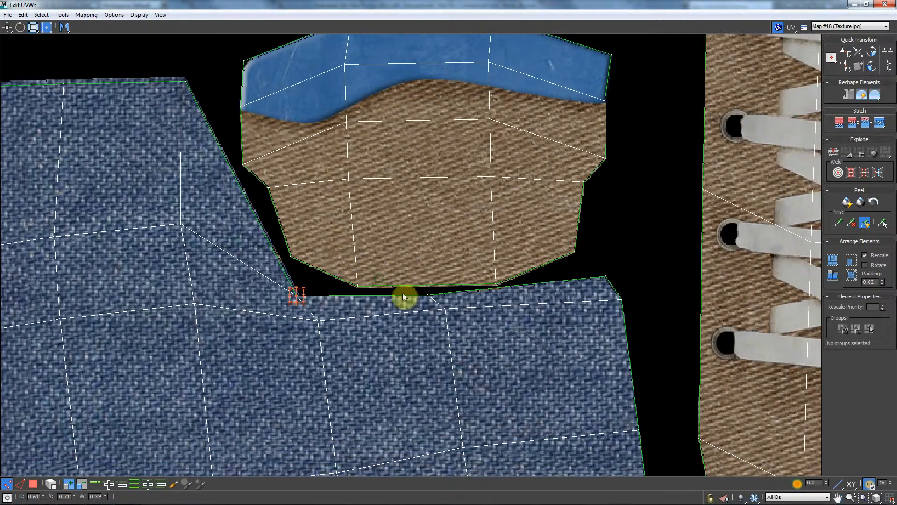
key(2)
click(469, 290)
double_click(469, 290)
key(1)
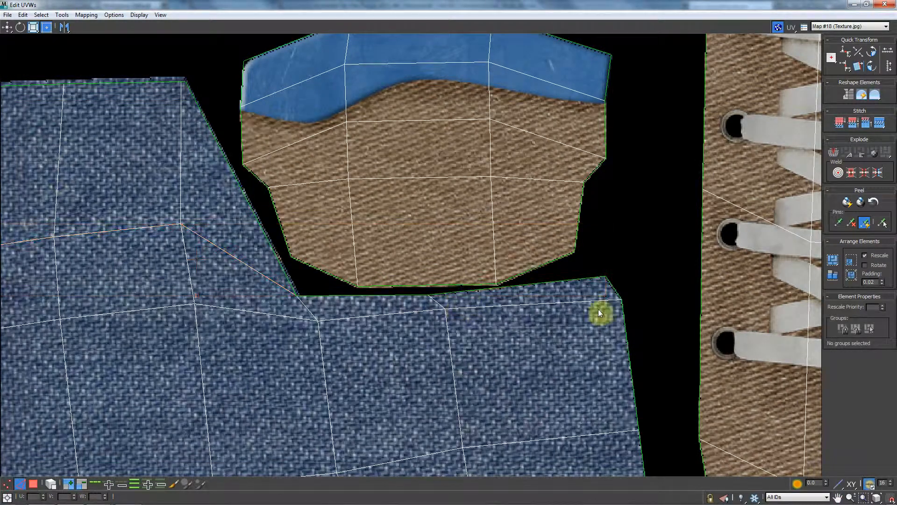
click(606, 278)
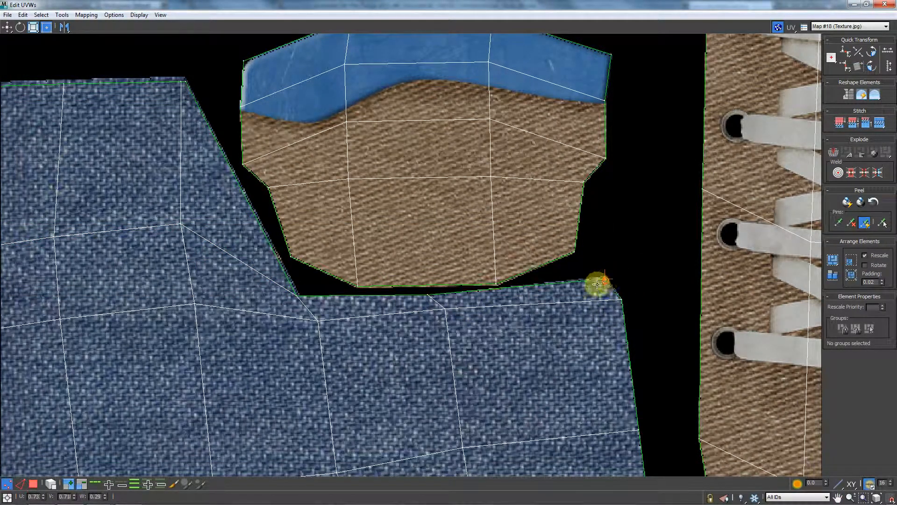
click(428, 296)
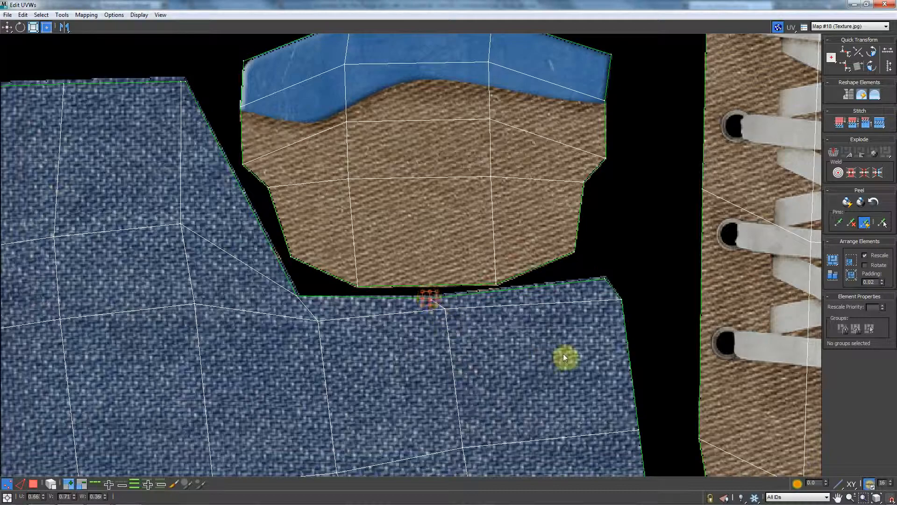
Select the four vertices along the jeans shell's side border facing the laced shoe shell and move them slightly into the denim.
middle_drag(563, 354, 404, 237)
click(473, 189)
scroll(491, 329, down, 3)
middle_drag(492, 329, 336, 248)
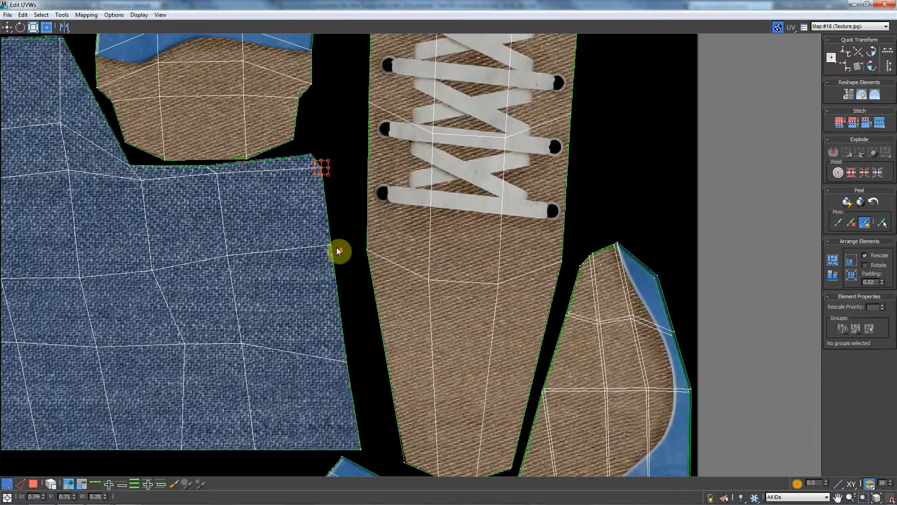
ctrl+drag(318, 294, 318, 298)
ctrl+drag(353, 341, 328, 399)
ctrl+click(360, 447)
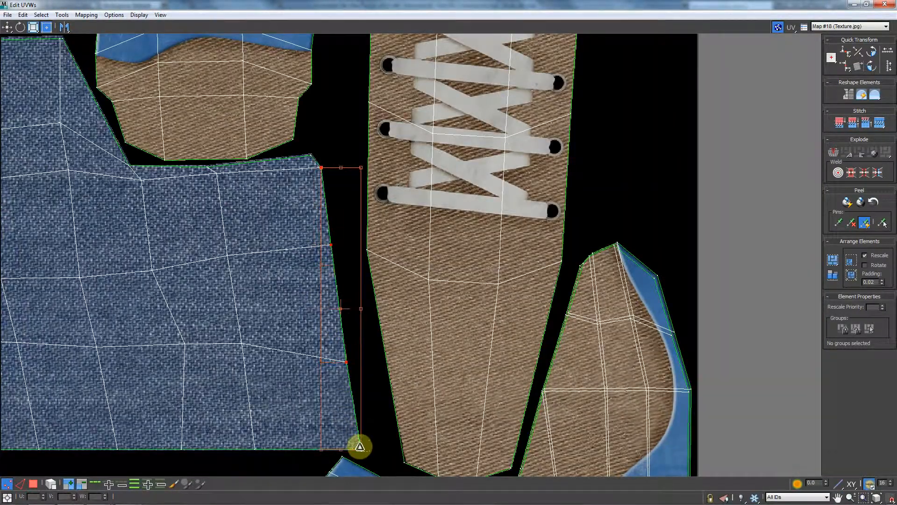
middle_drag(358, 420, 374, 286)
scroll(374, 287, up, 5)
middle_drag(685, 143, 406, 287)
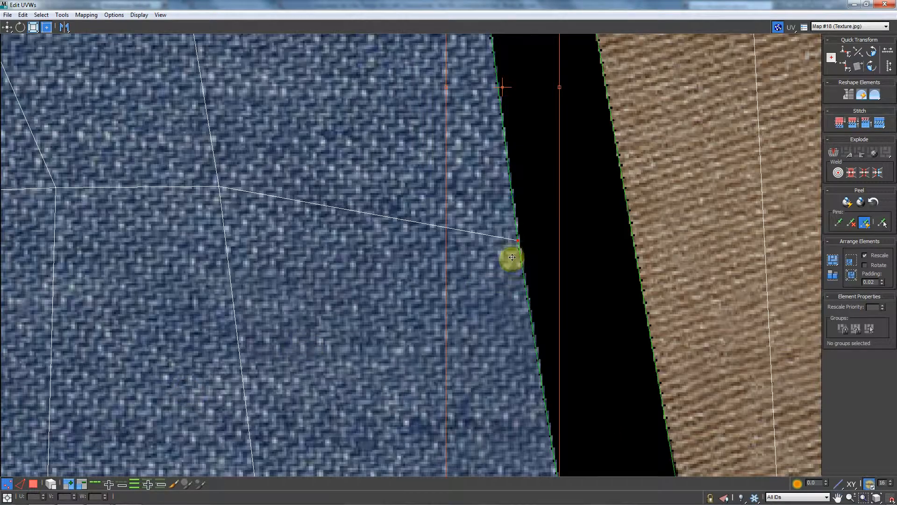
drag(517, 243, 515, 241)
Select only the jeans shell's lower border vertices, excluding the neighbouring shoe shell, and move them slightly up into the denim.
scroll(513, 240, down, 1)
middle_drag(765, 178, 513, 254)
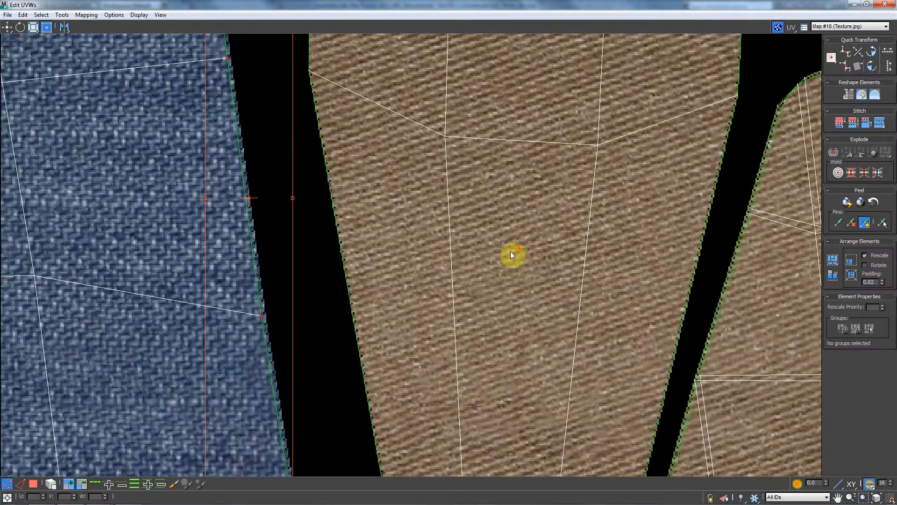
scroll(586, 324, down, 2)
middle_drag(586, 325, 517, 326)
scroll(370, 365, down, 1)
middle_drag(370, 364, 616, 323)
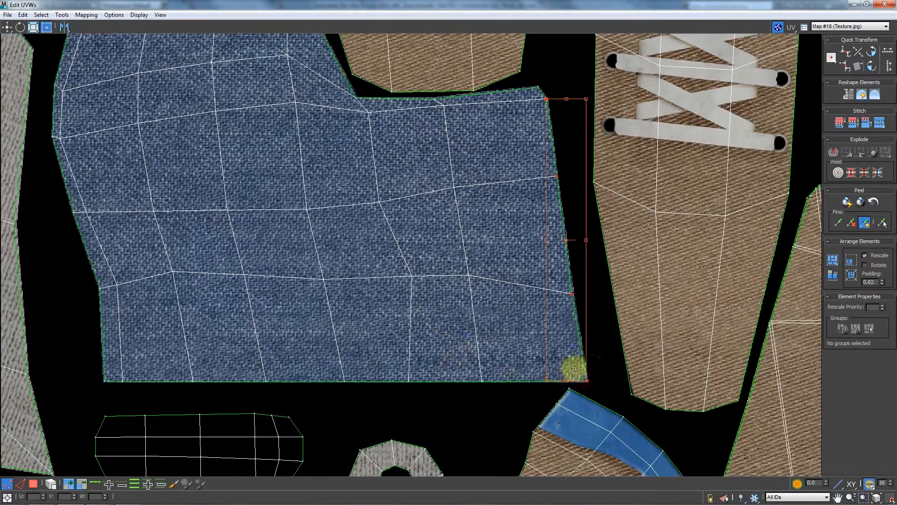
drag(162, 387, 99, 389)
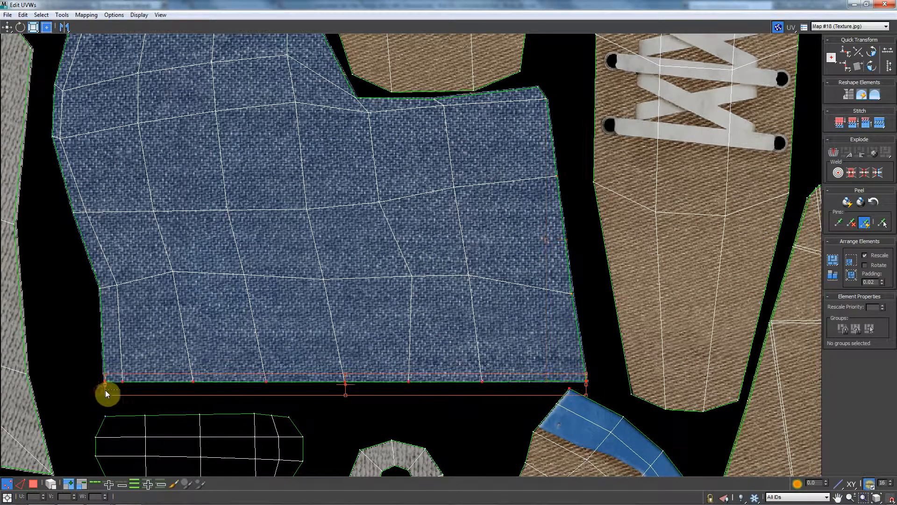
alt+drag(594, 423, 569, 400)
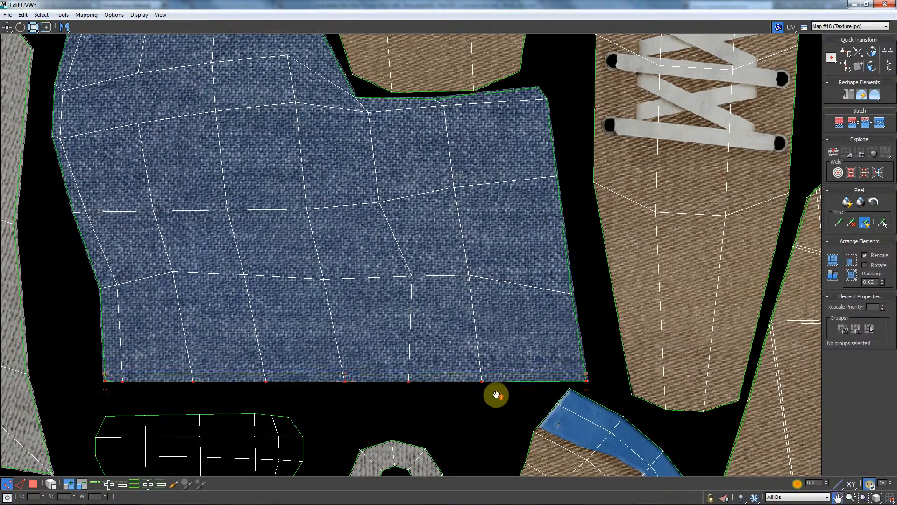
scroll(476, 379, up, 3)
scroll(417, 344, up, 1)
drag(415, 331, 414, 328)
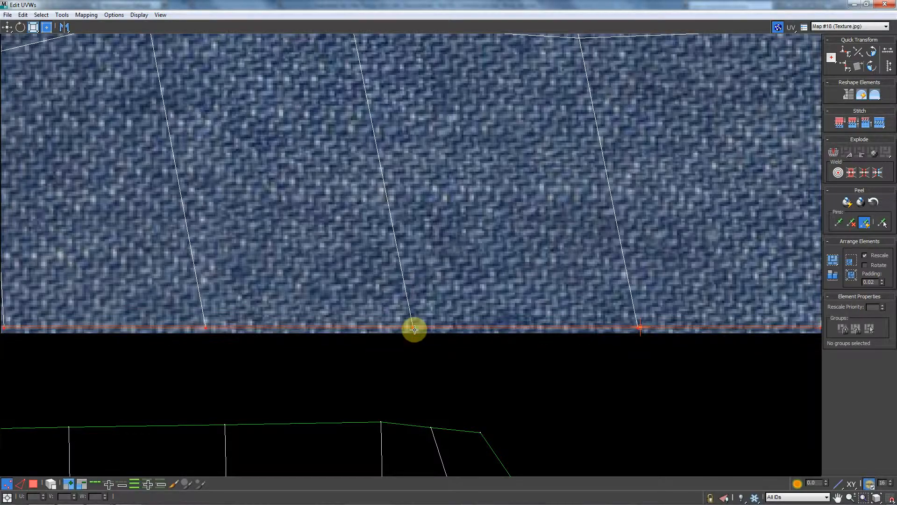
click(506, 286)
Select the vertices along the small blue-and-brown shoe shell's side facing the laced shell and move them slightly inward.
scroll(527, 308, down, 6)
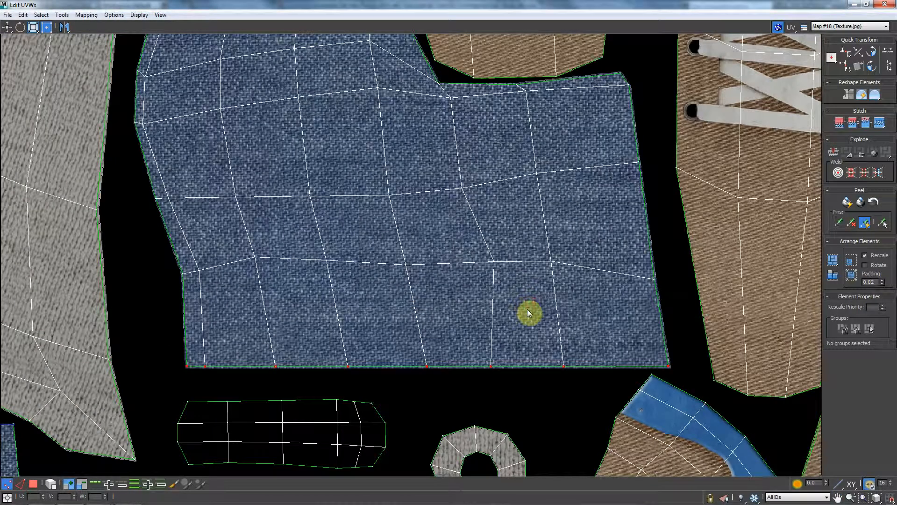
scroll(437, 284, down, 1)
scroll(437, 284, down, 2)
scroll(498, 212, up, 4)
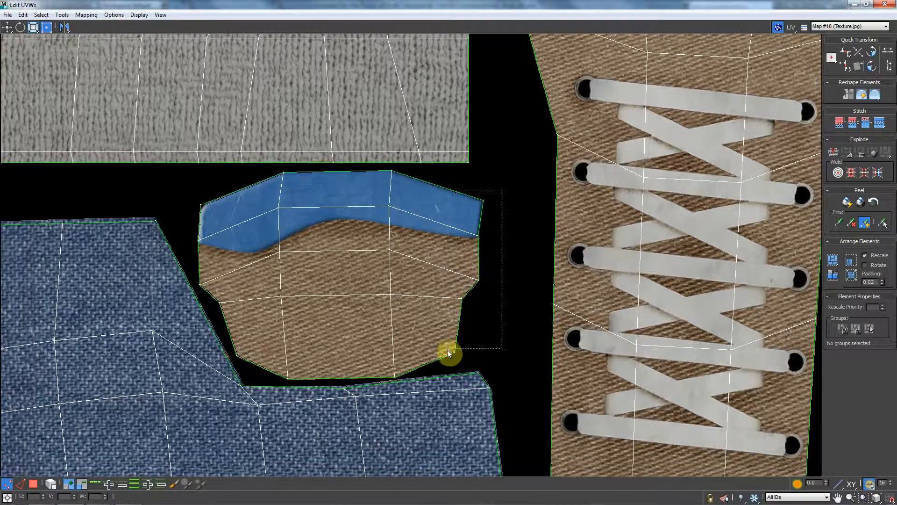
drag(501, 189, 447, 350)
scroll(477, 286, up, 3)
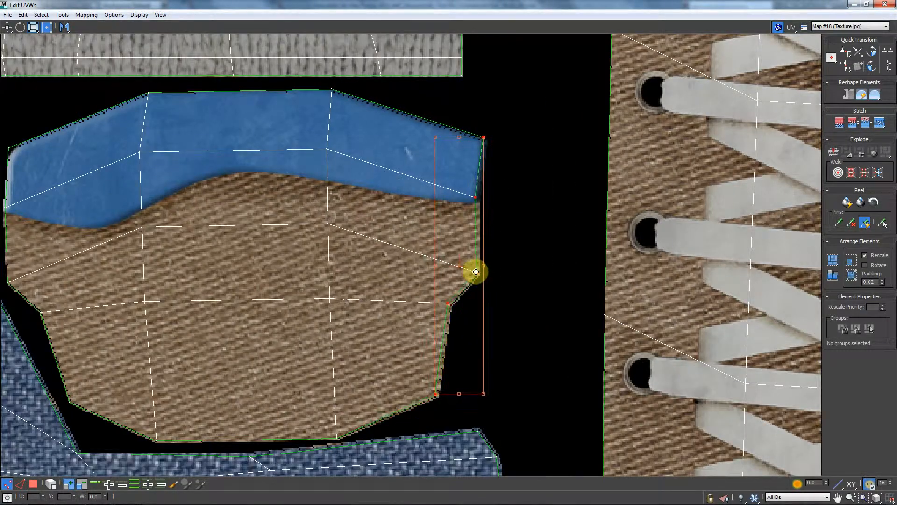
Select the vertices along the small shoe shell's side facing the jeans shell and move them slightly inward.
middle_drag(65, 214, 179, 199)
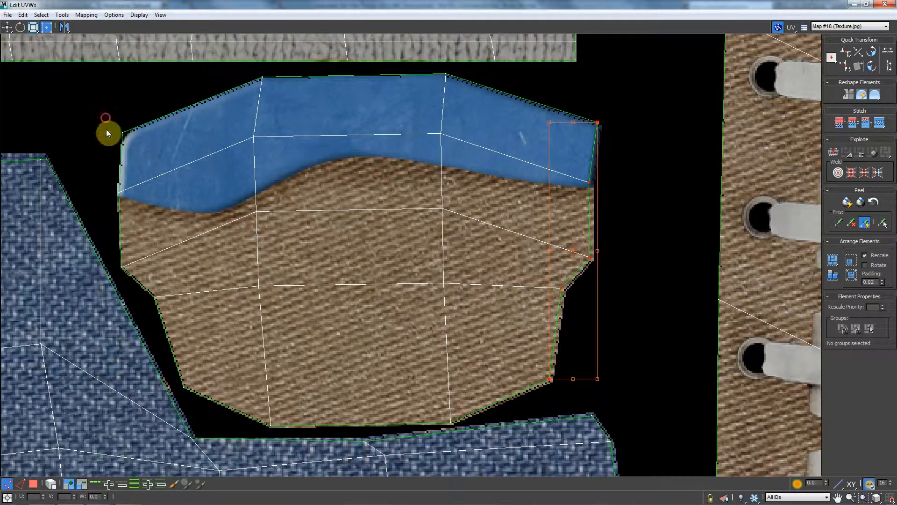
double_click(179, 370)
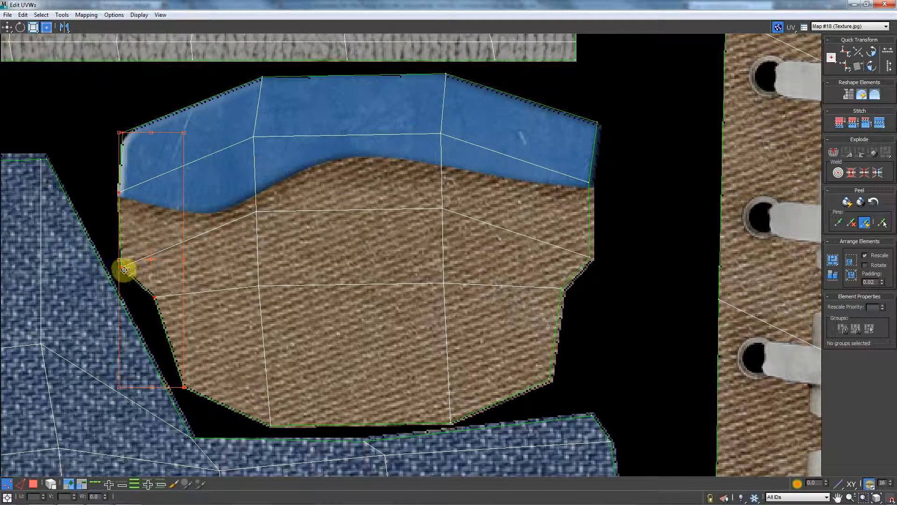
drag(124, 267, 127, 267)
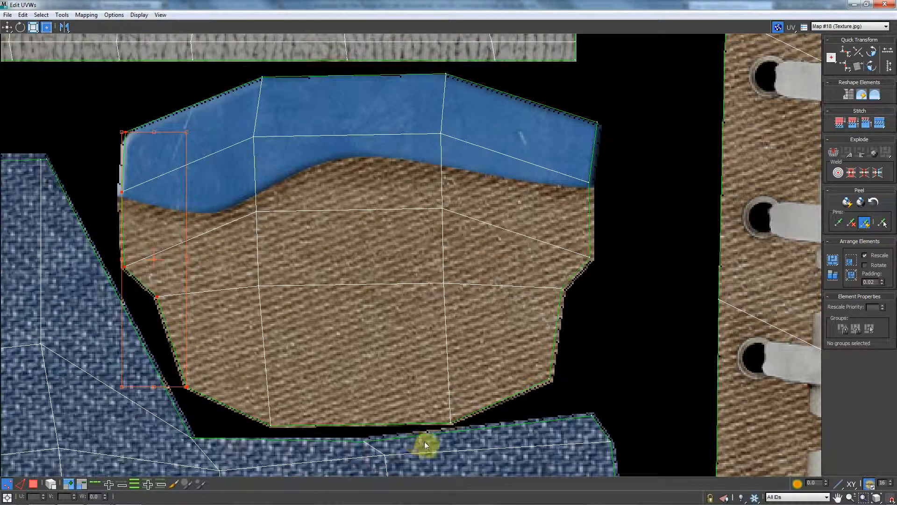
Select the small shoe shell's upper border vertices, including both end corners, and move them slightly down into the blue texture.
click(421, 75)
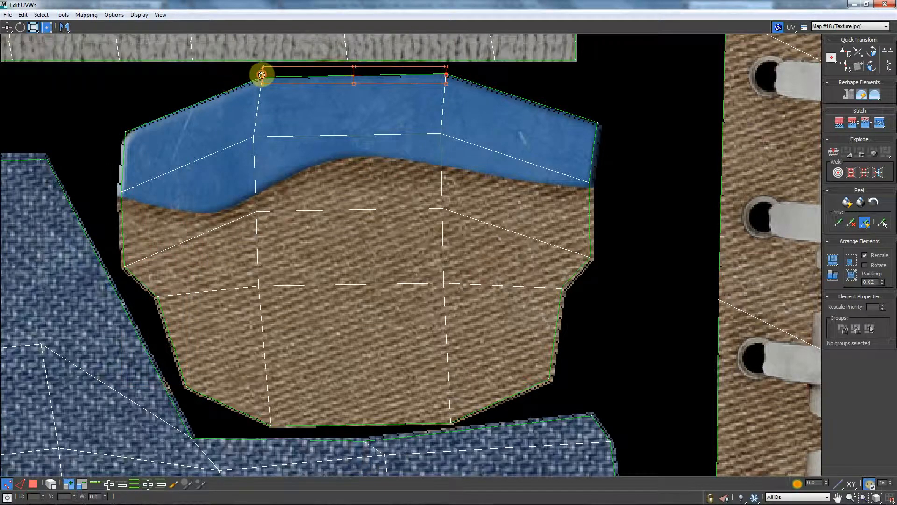
drag(261, 79, 263, 80)
key(ctrl+z)
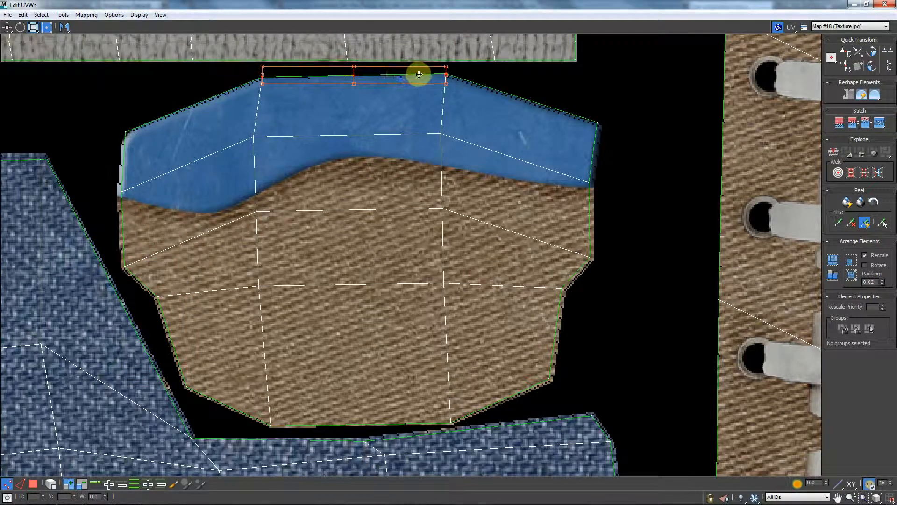
drag(170, 100, 126, 133)
drag(616, 101, 592, 128)
middle_drag(496, 128, 505, 193)
key(1)
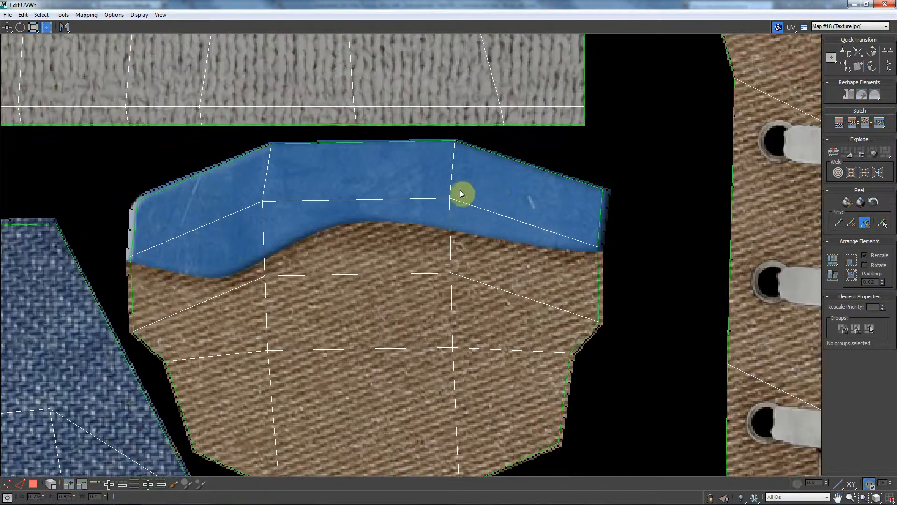
middle_drag(370, 149, 379, 204)
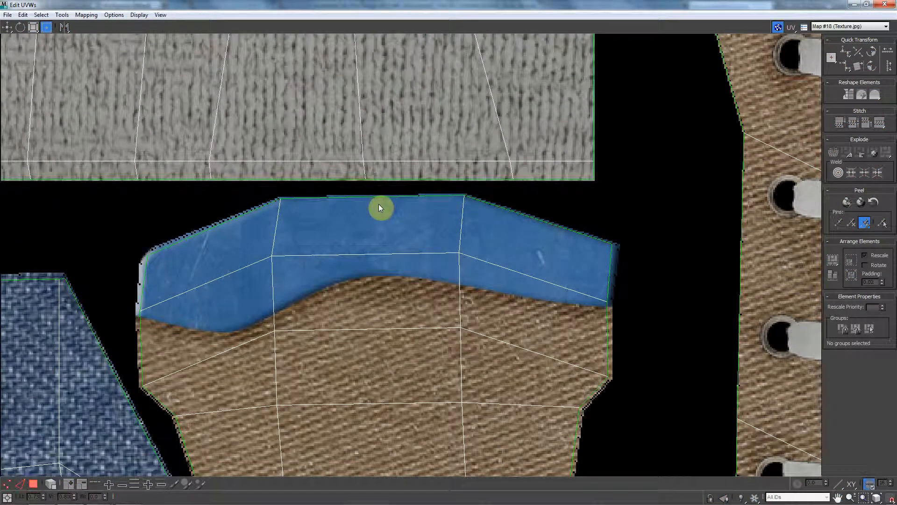
Select the light-gray knit rectangle's border vertices on the side facing the laced shoe shell and move them slightly inward.
key(2)
key(w)
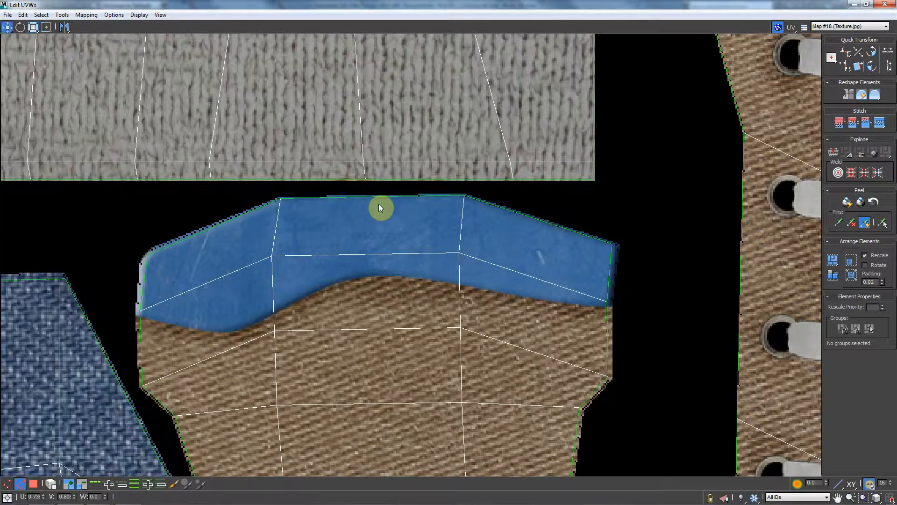
scroll(400, 214, down, 5)
middle_drag(411, 247, 514, 187)
scroll(464, 233, up, 2)
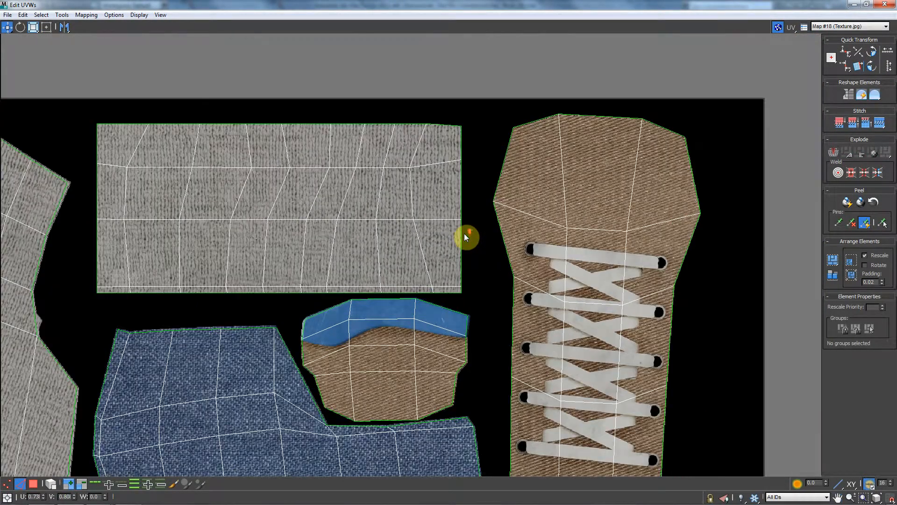
middle_drag(464, 233, 537, 234)
scroll(274, 180, up, 4)
scroll(425, 202, up, 2)
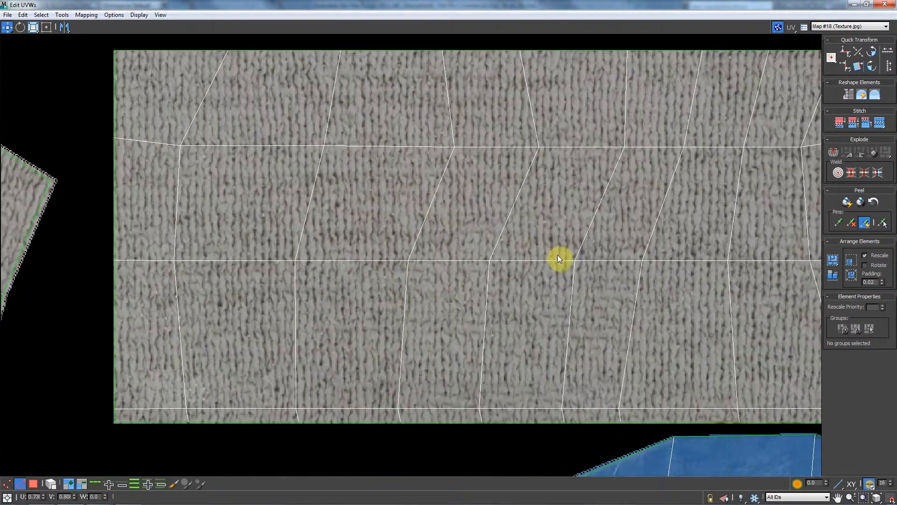
middle_drag(627, 283, 323, 328)
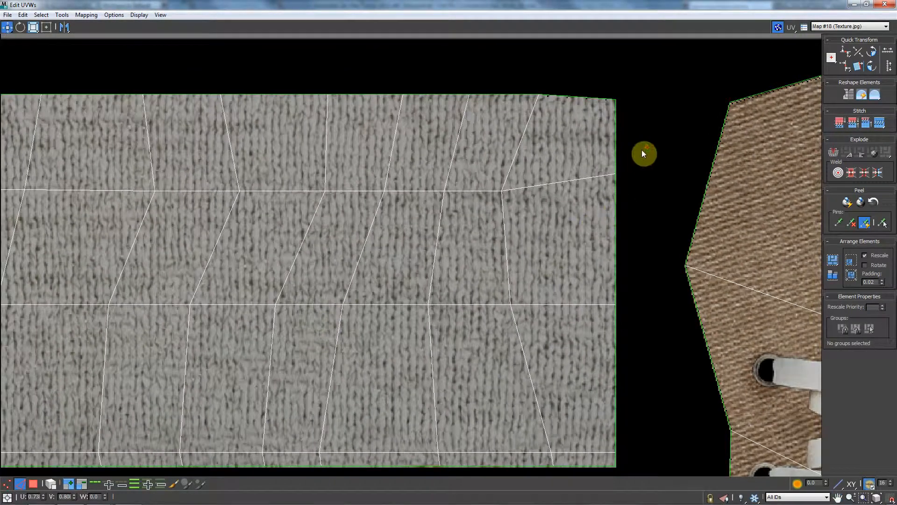
scroll(641, 149, down, 1)
drag(660, 102, 597, 397)
middle_drag(615, 374, 519, 304)
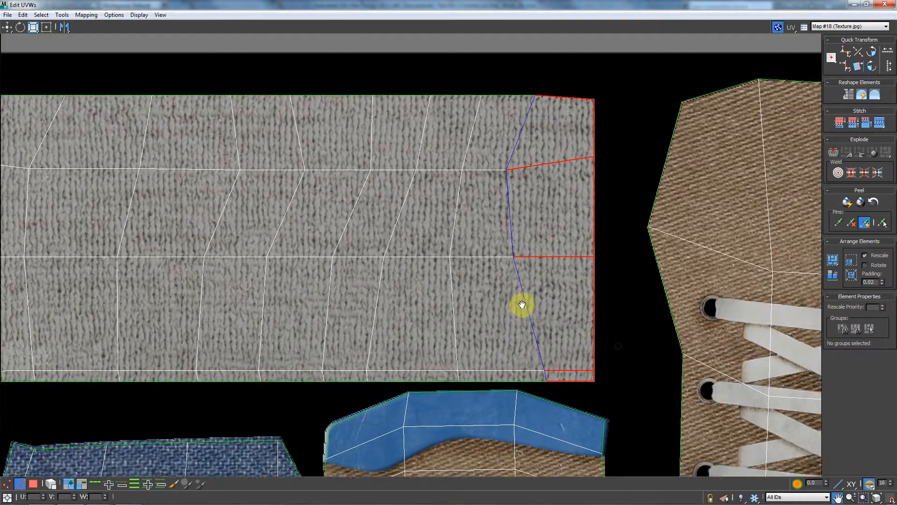
click(537, 91)
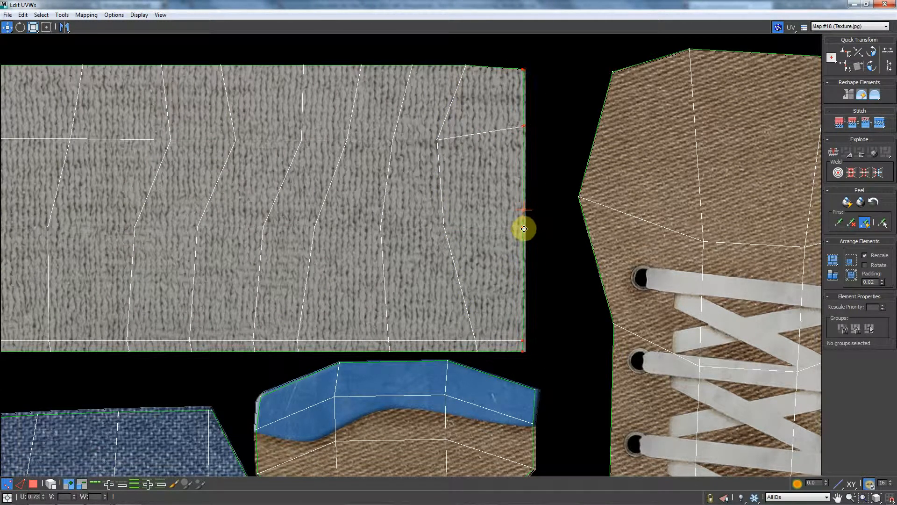
Select all vertices along the light-gray knit rectangle's upper border and move them slightly down into the knit texture.
drag(542, 53, 30, 83)
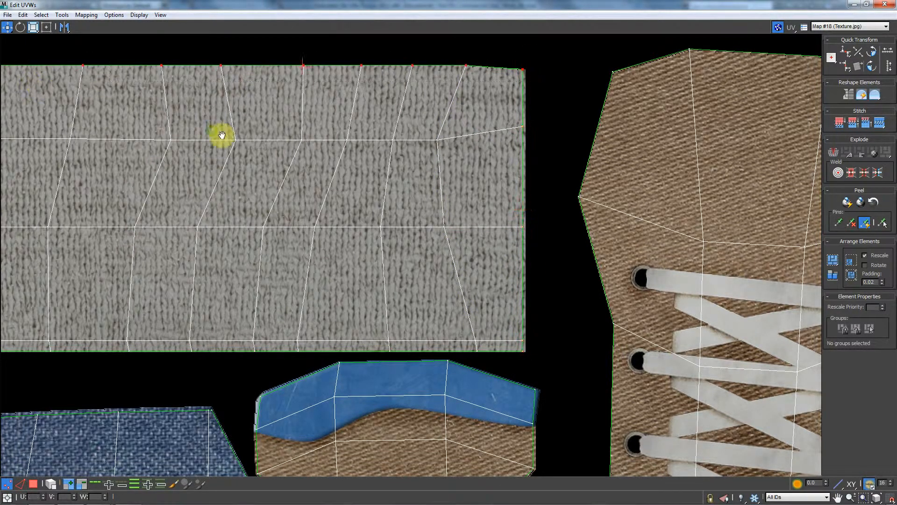
middle_drag(223, 136, 378, 173)
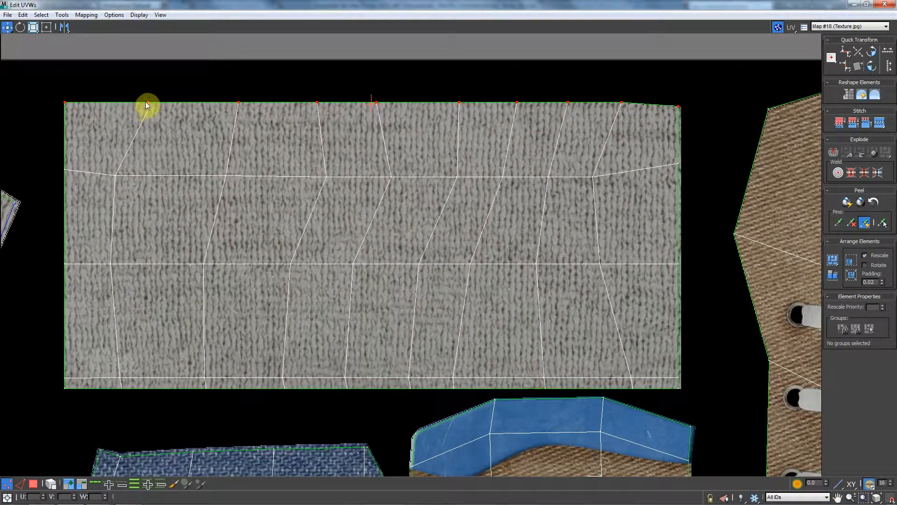
drag(151, 102, 152, 105)
Move the vertices around the laced shoe shell's wide upper end slightly inward into the brown fabric.
middle_drag(514, 170, 153, 133)
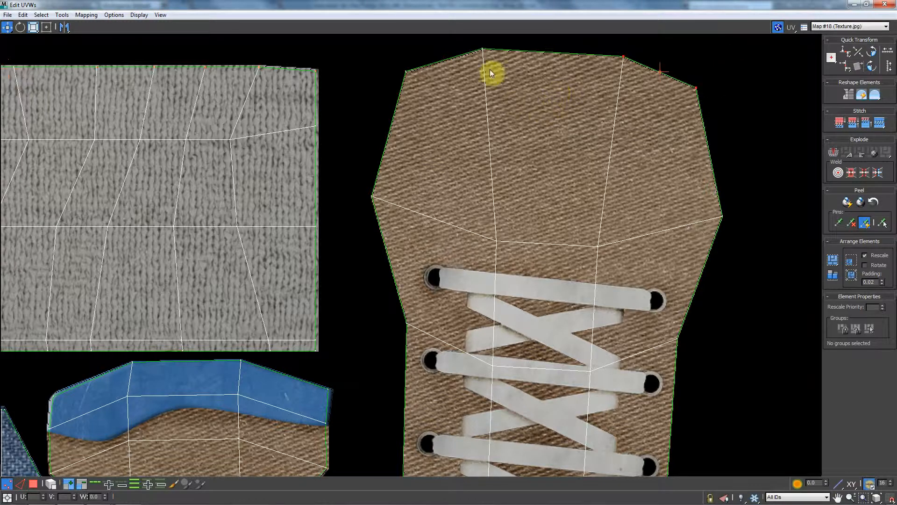
click(624, 57)
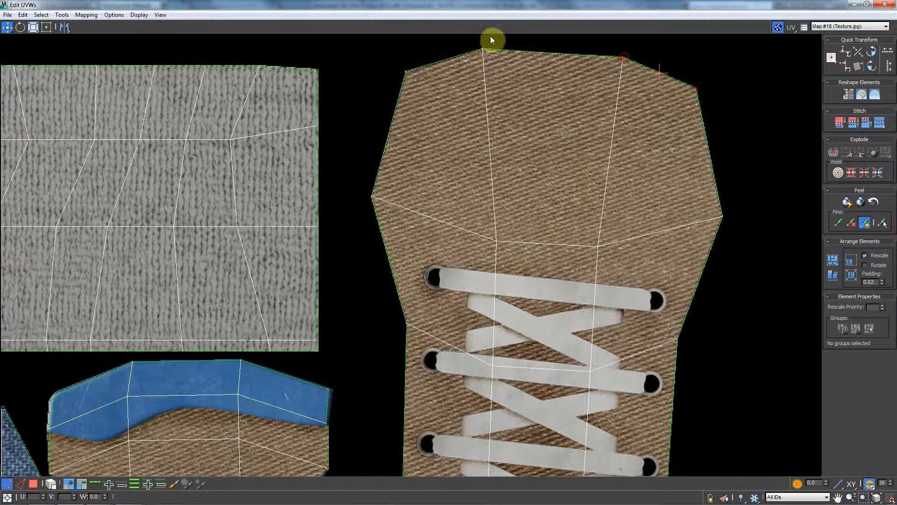
click(407, 75)
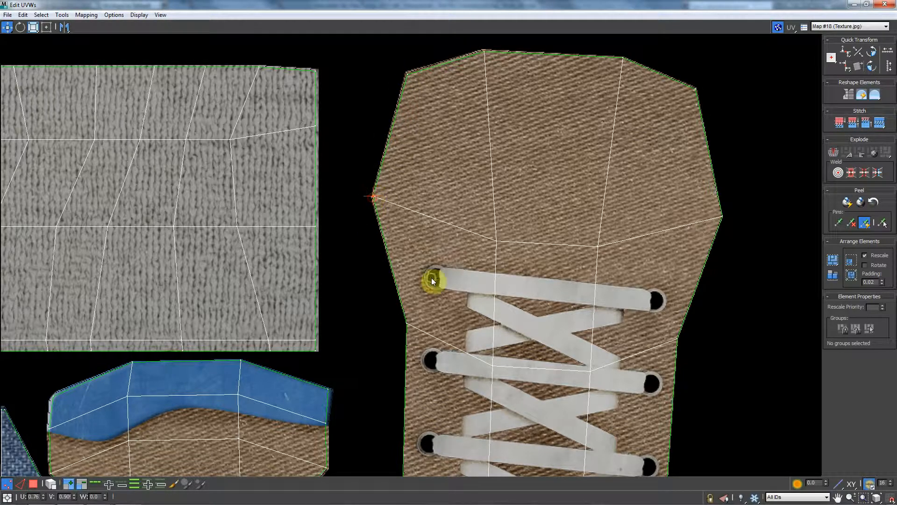
Move the laced shoe shell's border vertices beside the eyelets, on the side facing the jeans shell, slightly inward.
middle_drag(430, 280, 445, 84)
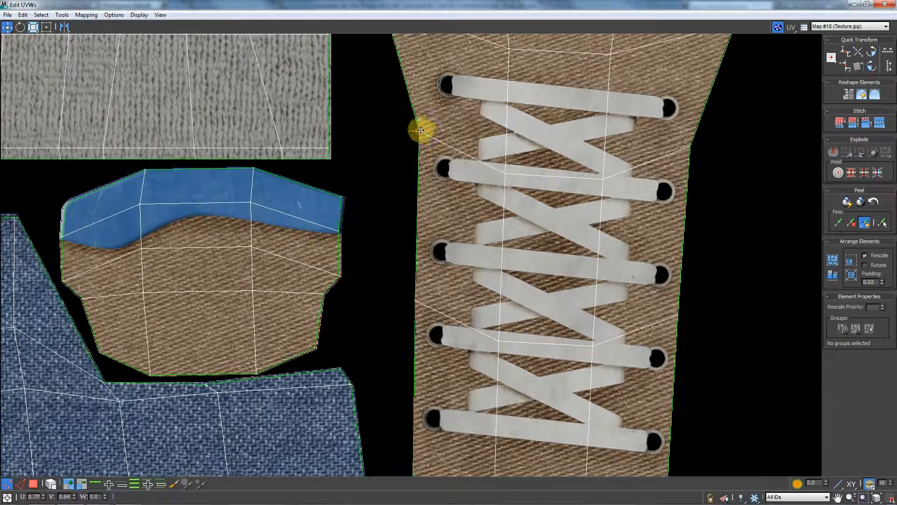
middle_drag(424, 262, 426, 114)
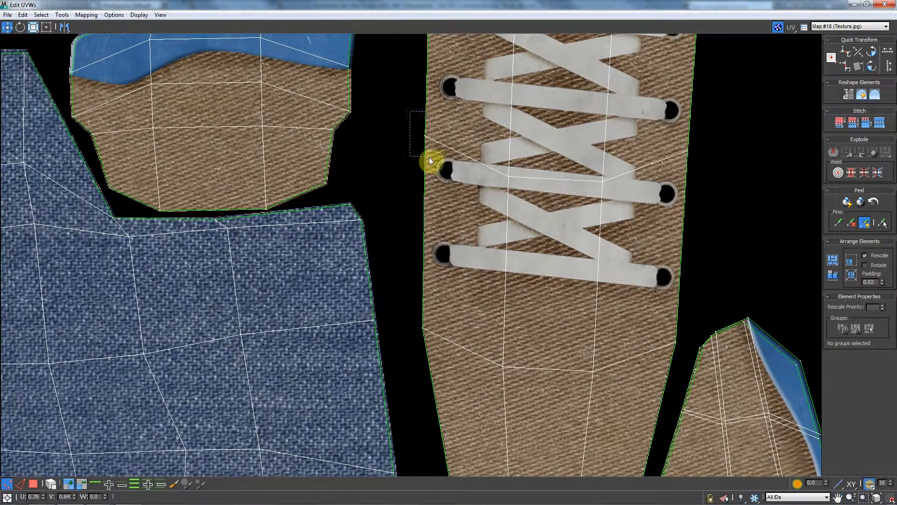
middle_drag(434, 304, 425, 271)
drag(371, 270, 414, 302)
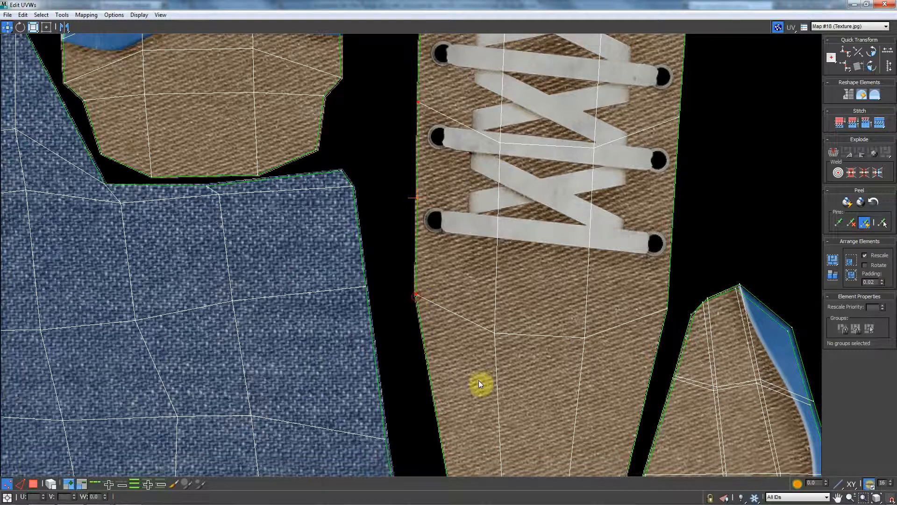
Move the vertices around the laced shoe shell's narrow lower end, including both corners, slightly inward.
middle_drag(481, 385, 462, 134)
drag(444, 320, 445, 321)
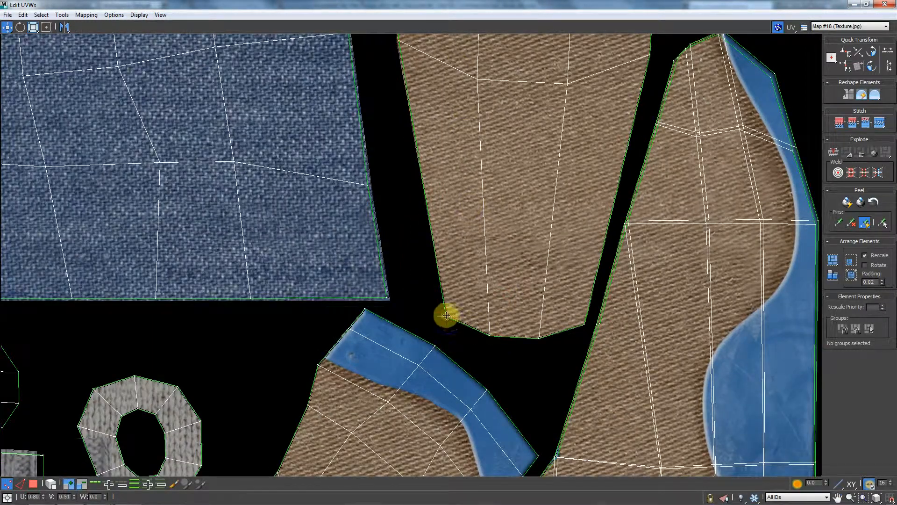
drag(489, 344, 490, 340)
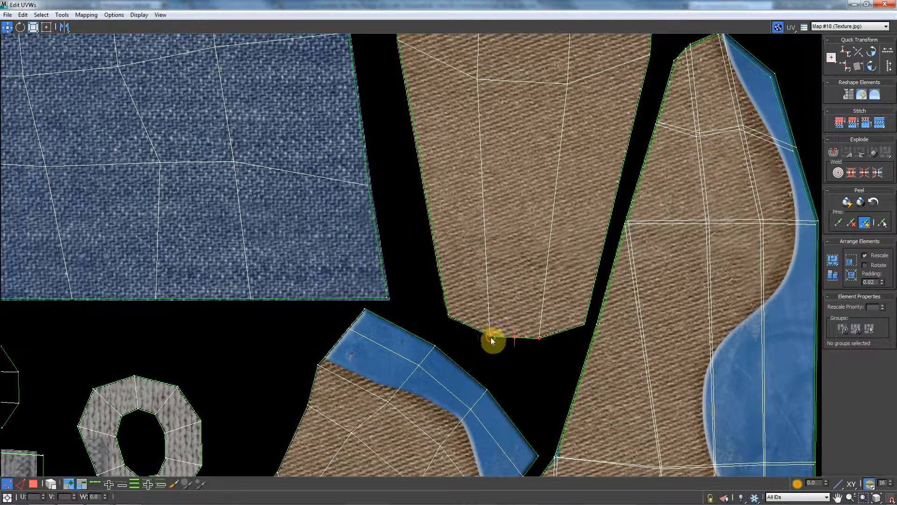
click(583, 326)
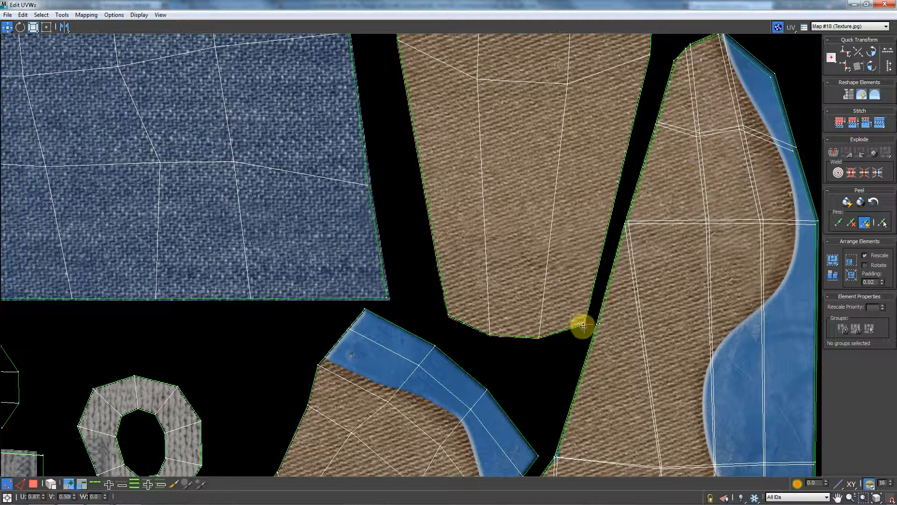
Move the laced shoe shell's border vertices on the side away from the jeans slightly inward beside the eyelets.
middle_drag(550, 220, 460, 370)
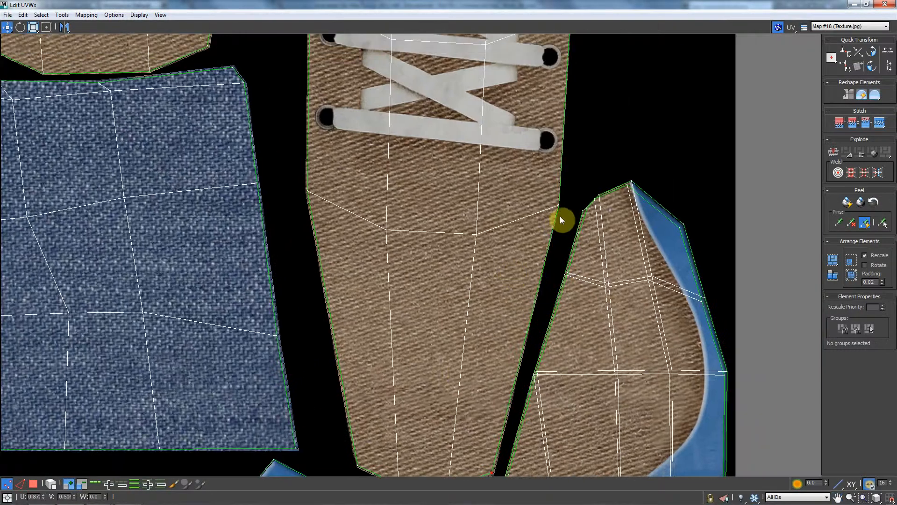
middle_drag(578, 124, 500, 408)
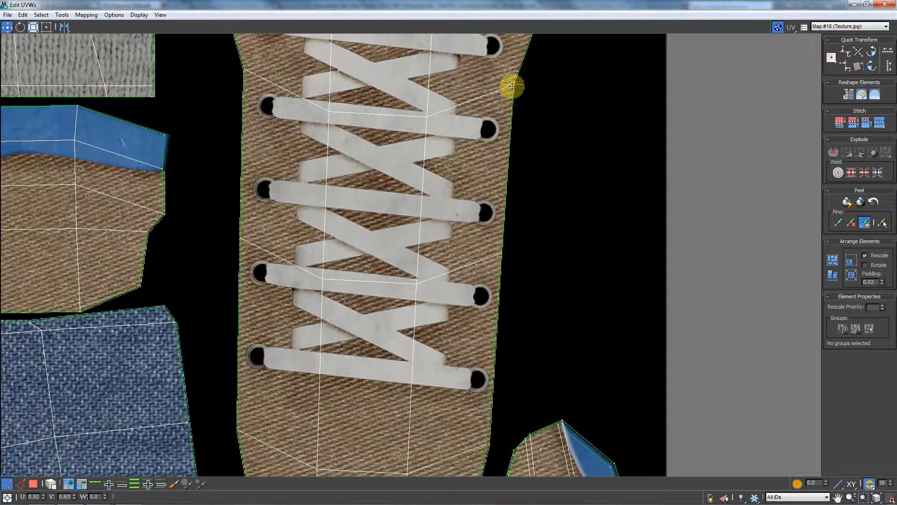
scroll(510, 94, down, 3)
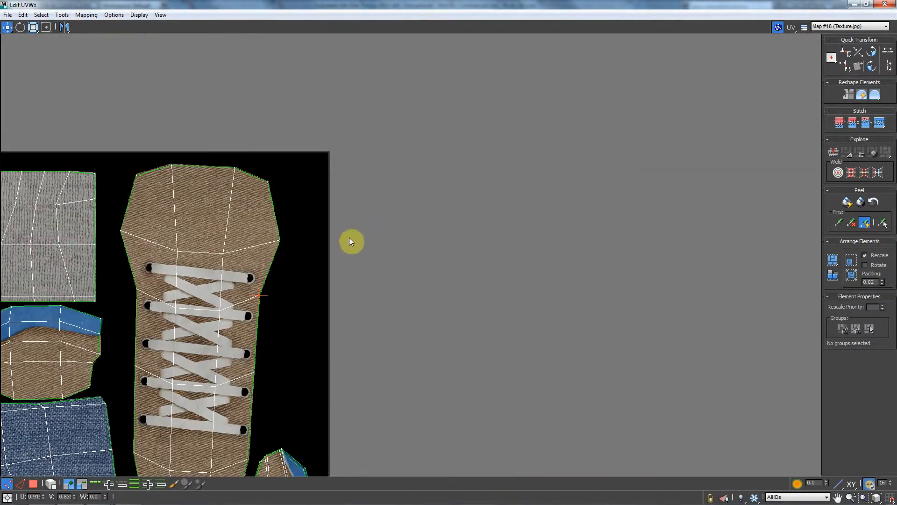
Select the large brown-and-blue shoe shell's vertices along its slanted border, including the pointed tip, and move them slightly into the brown fabric.
middle_drag(349, 237, 566, 99)
middle_drag(474, 259, 565, 95)
middle_drag(563, 255, 520, 136)
scroll(520, 140, up, 3)
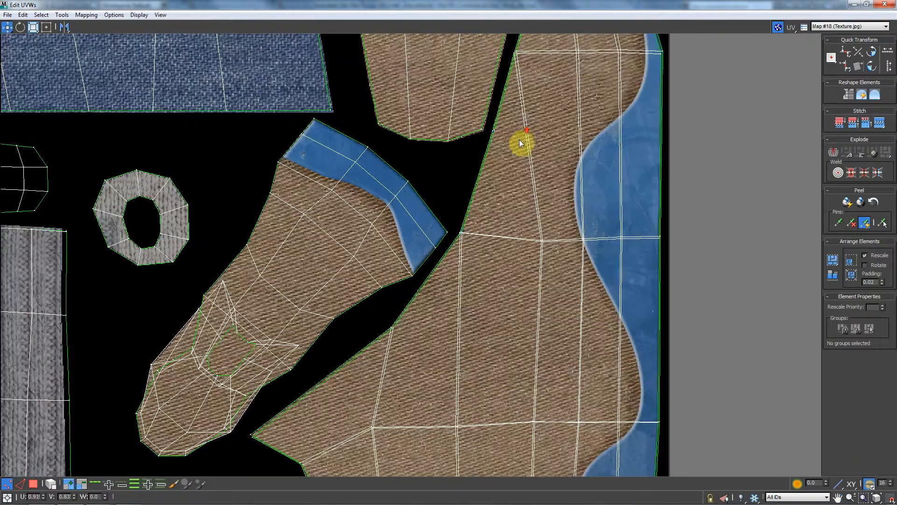
scroll(504, 219, up, 4)
scroll(424, 263, down, 2)
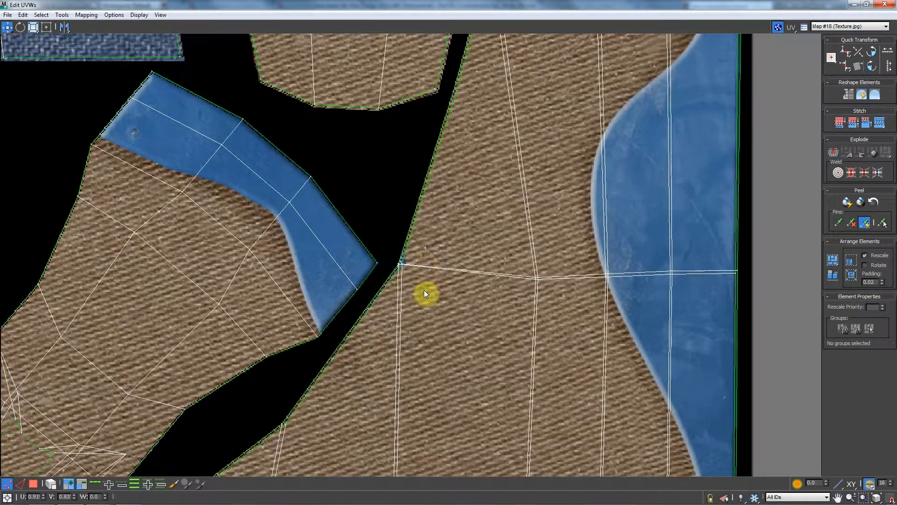
scroll(424, 292, down, 2)
middle_drag(424, 292, 538, 172)
click(315, 355)
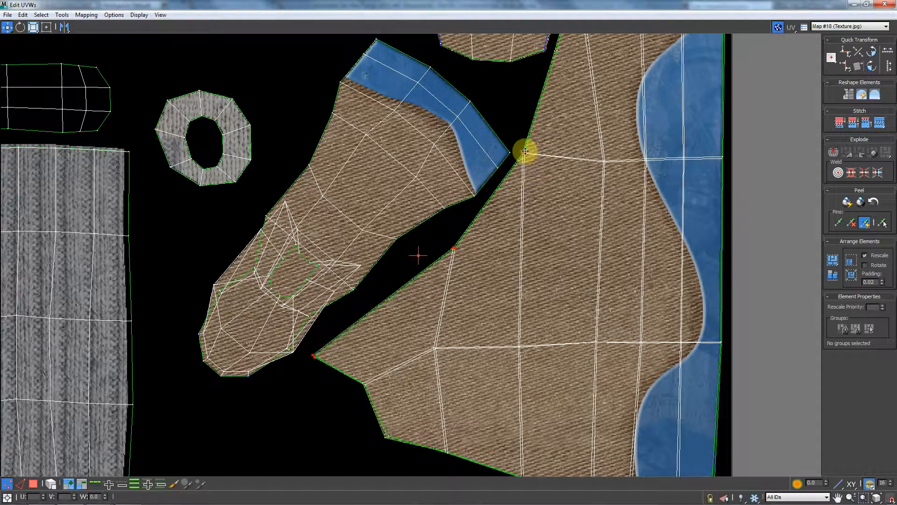
drag(525, 152, 529, 151)
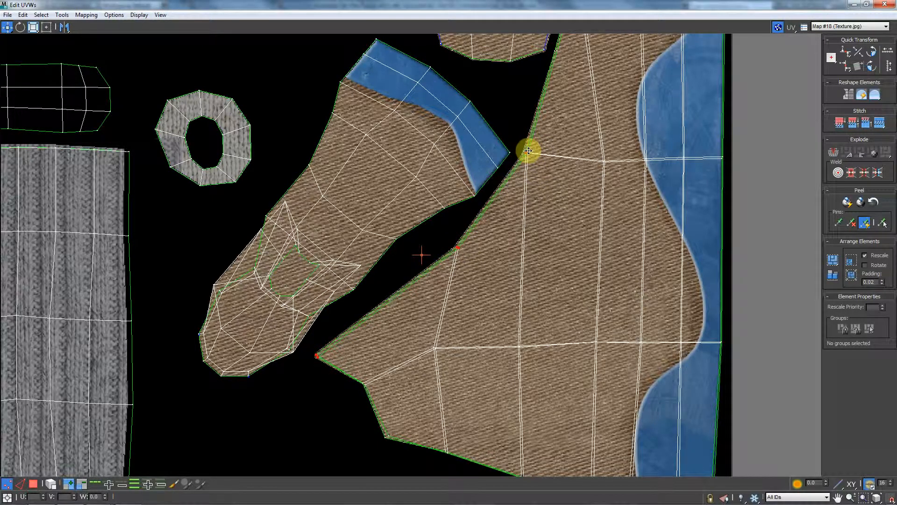
Select the two vertices on the large shoe shell's short edge below the pointed tip and move them slightly inward.
middle_drag(460, 197, 451, 58)
click(355, 244)
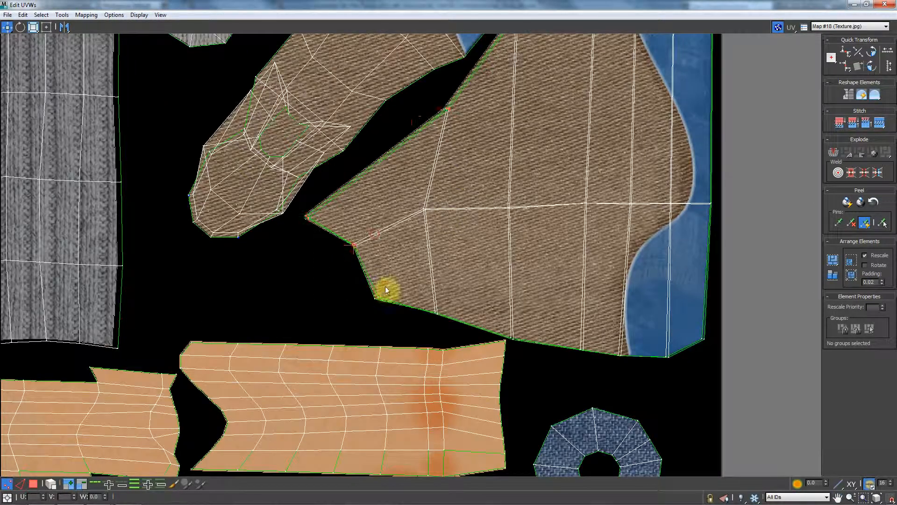
ctrl+click(376, 298)
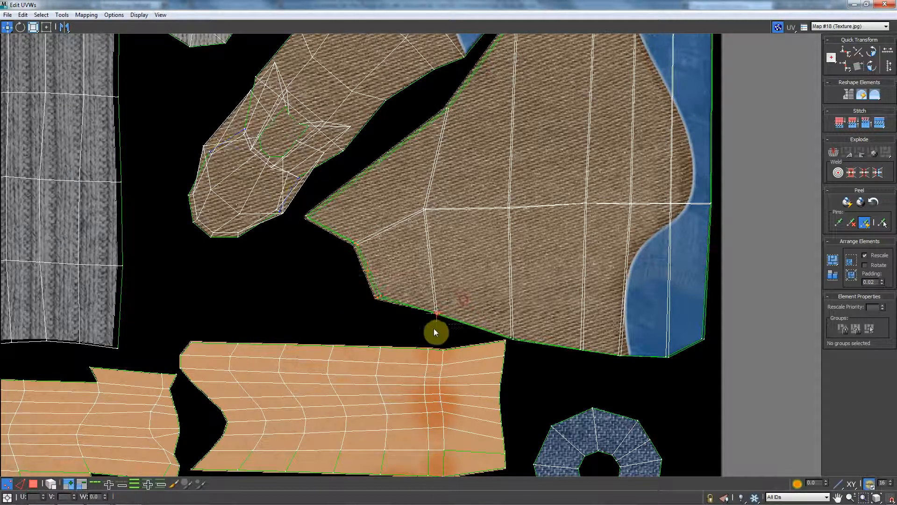
Move the large shoe shell's lower border vertices slightly up, including those at the blue sole's lower corner.
scroll(473, 267, up, 3)
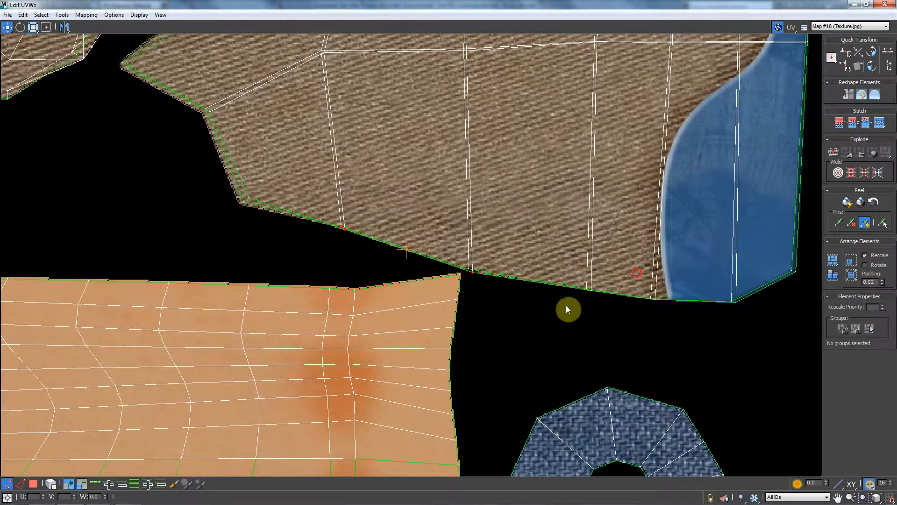
drag(589, 288, 589, 286)
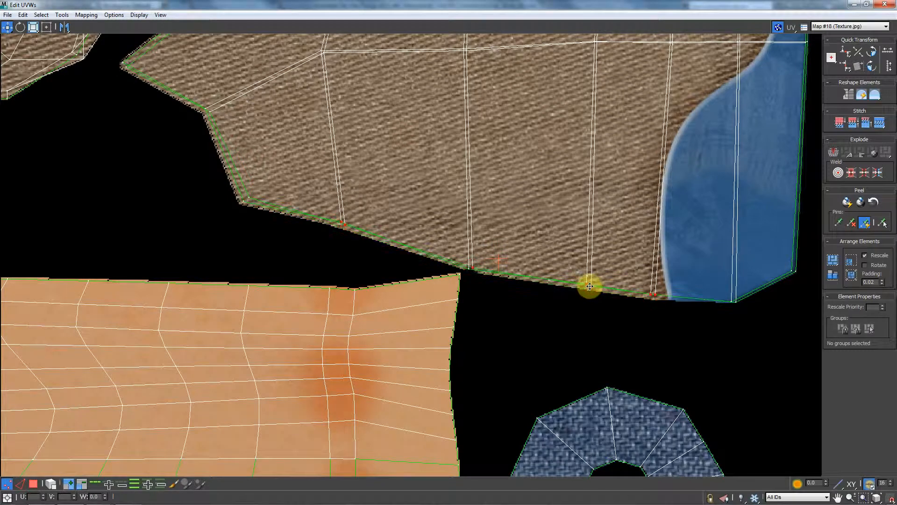
middle_drag(629, 294, 466, 301)
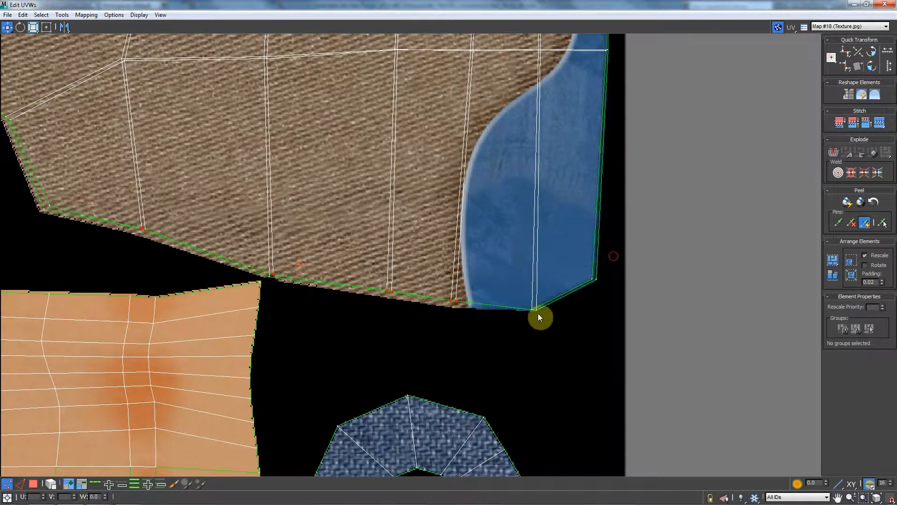
drag(537, 308, 533, 304)
Move the vertices along the large shoe shell's outer blue sole border slightly inward.
middle_drag(568, 281, 506, 452)
middle_drag(542, 220, 555, 138)
drag(515, 147, 507, 144)
middle_drag(518, 93, 546, 435)
click(543, 177)
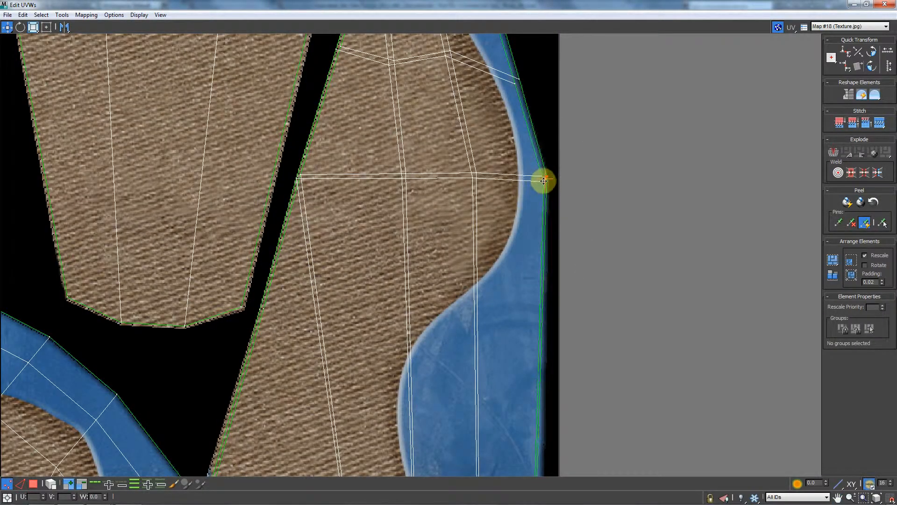
Move the border vertices around the large shoe shell's narrow upper end slightly inward, on both the blue and brown sides.
middle_drag(534, 169, 543, 314)
click(523, 249)
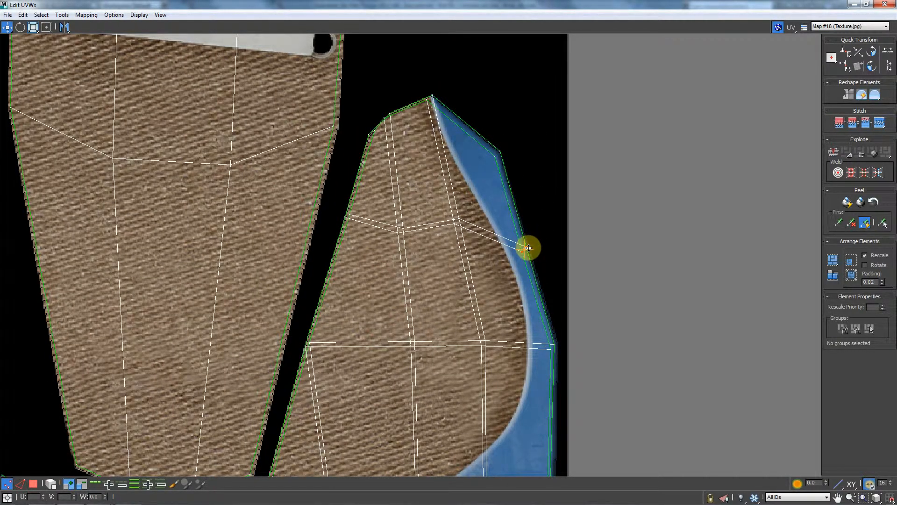
drag(545, 101, 495, 153)
drag(452, 72, 376, 139)
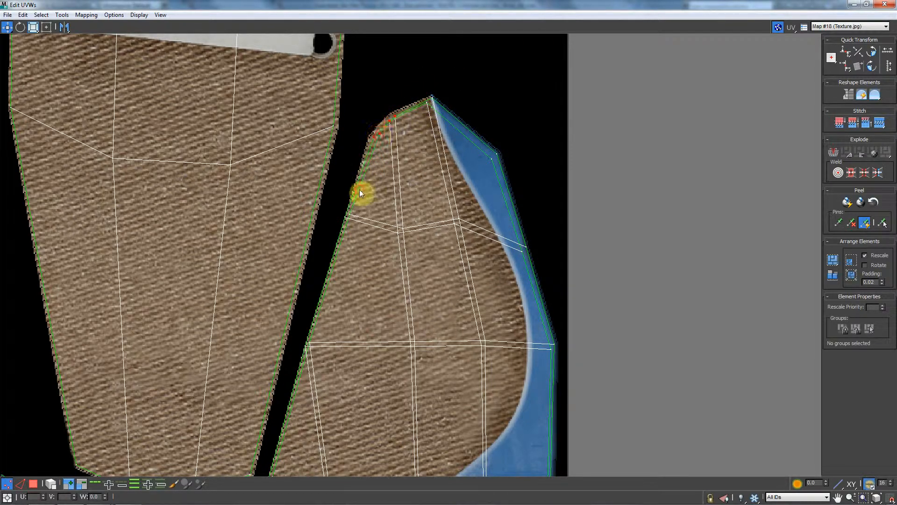
drag(321, 323, 309, 347)
Inspect the gray ribbed, shoe and skin shells in the lower texture area for borders reaching outside the painted texture.
middle_drag(304, 372, 552, 70)
scroll(428, 304, down, 8)
scroll(481, 273, up, 4)
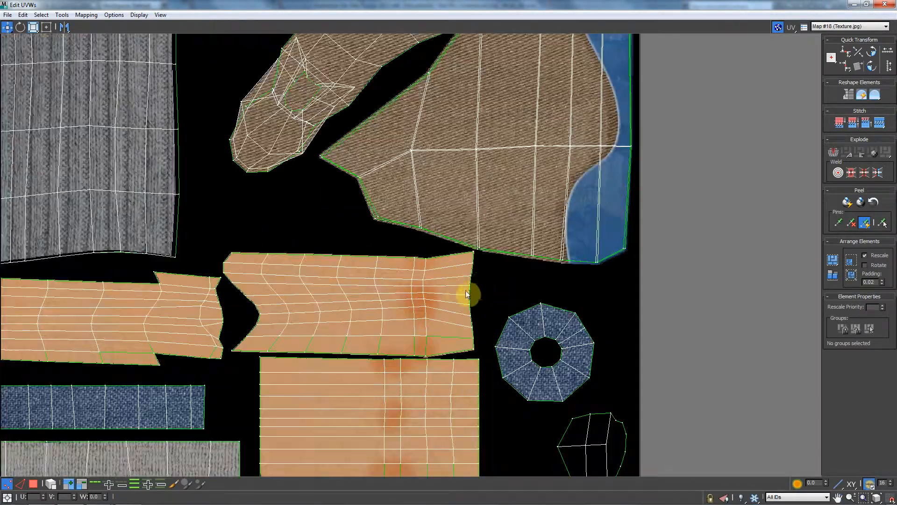
middle_drag(456, 303, 539, 270)
scroll(531, 243, up, 2)
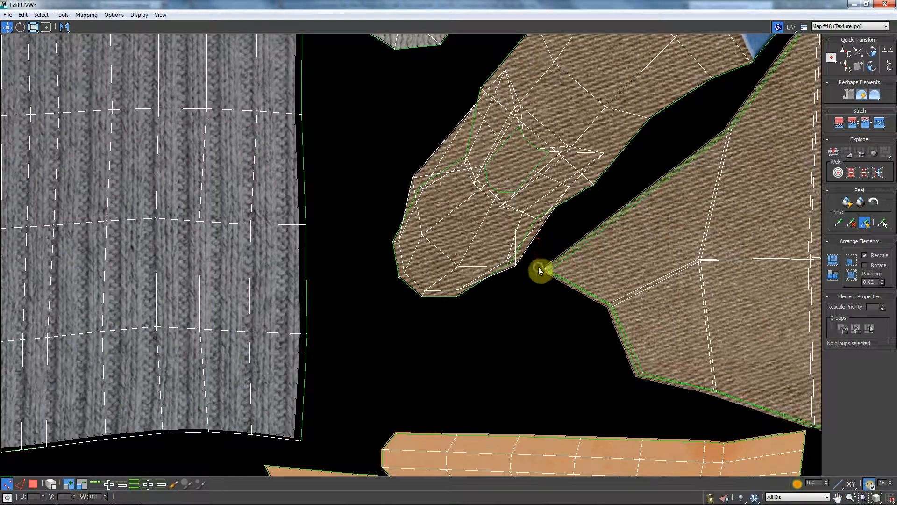
scroll(470, 272, down, 3)
middle_drag(469, 300, 372, 220)
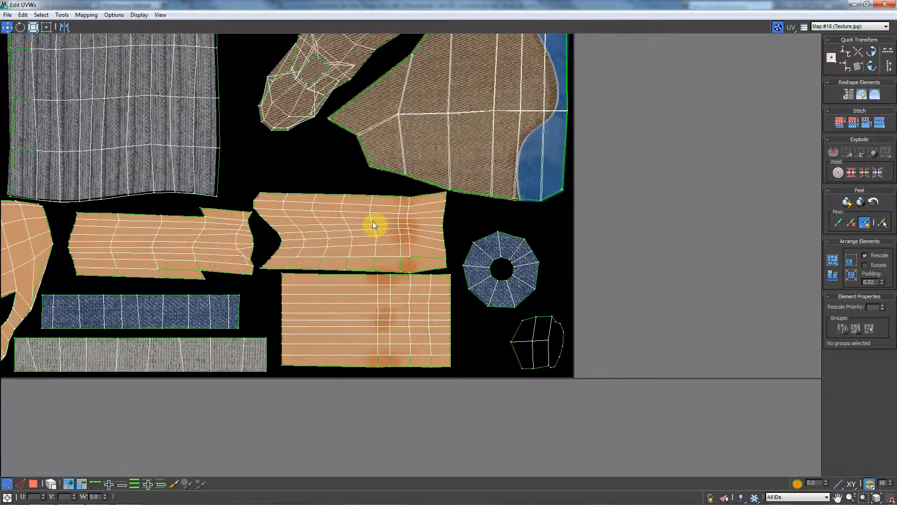
Move the vertices along the upper reddish-spotted skin shell's slightly curved end and upper border slightly inward.
scroll(372, 220, up, 4)
drag(581, 144, 566, 352)
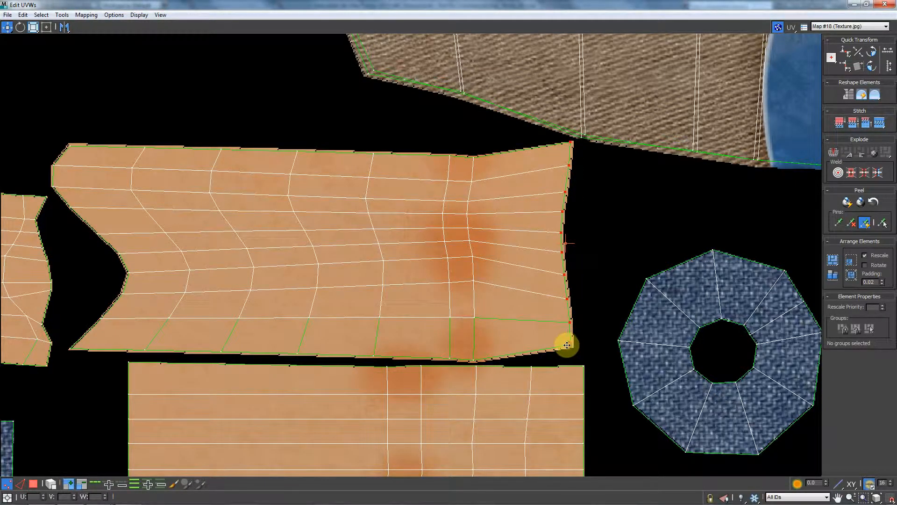
drag(517, 139, 96, 175)
Move the two vertices at the notched skin shell's upper notch slightly inside the painted skin area.
middle_drag(175, 259, 564, 198)
middle_drag(355, 244, 560, 245)
drag(65, 124, 574, 336)
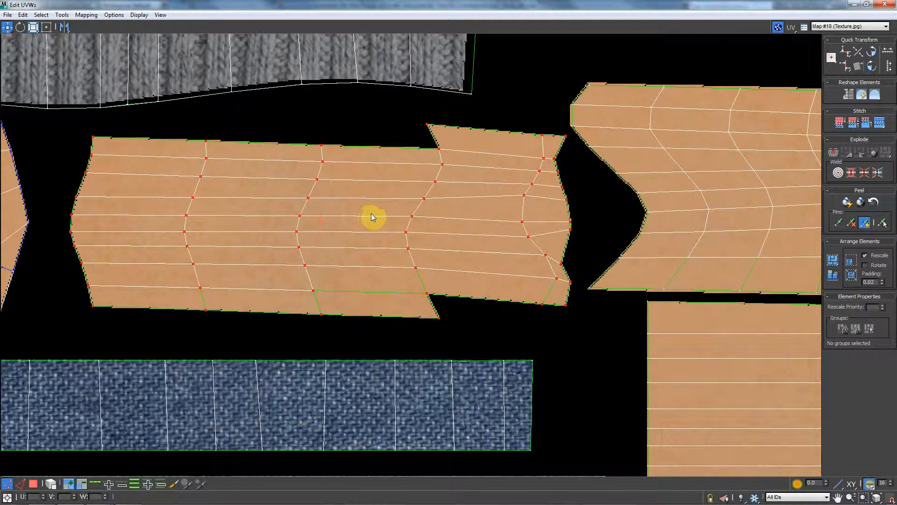
drag(456, 106, 419, 126)
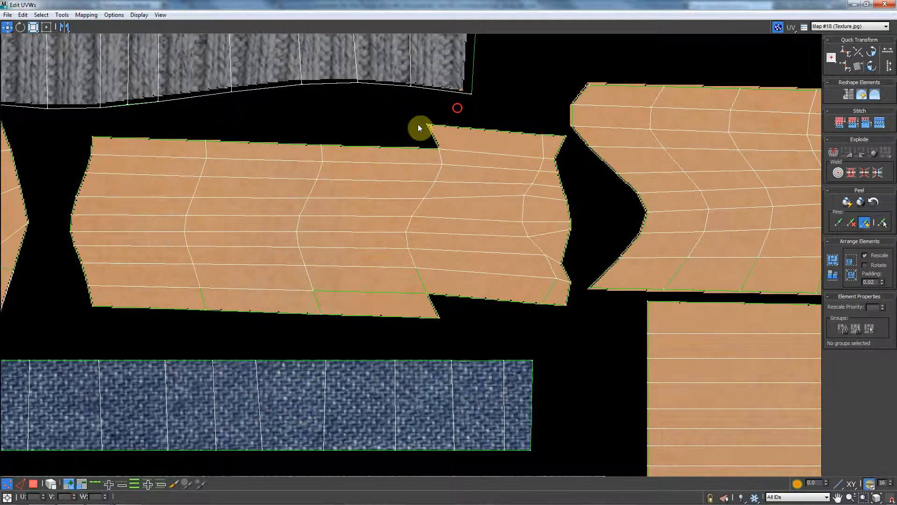
ctrl+click(442, 151)
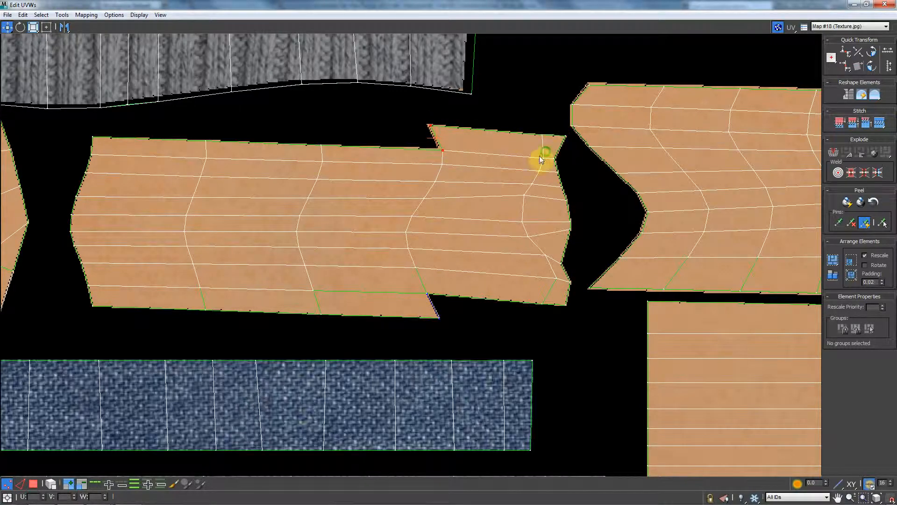
Move the vertices along the notched skin shell's raised upper edge slightly down and inward, including its corners.
middle_drag(539, 160, 483, 384)
scroll(420, 216, up, 3)
scroll(467, 200, down, 2)
middle_drag(436, 264, 390, 139)
scroll(435, 238, up, 1)
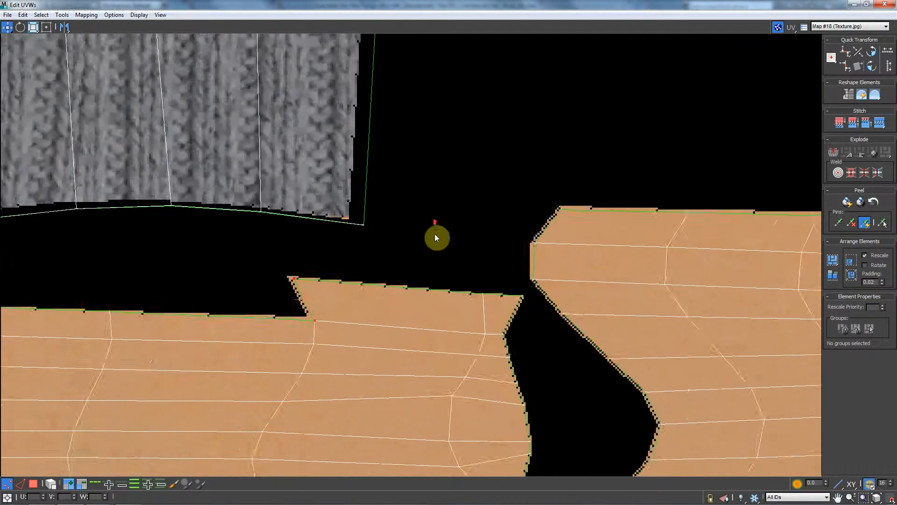
scroll(435, 235, up, 1)
drag(519, 309, 496, 319)
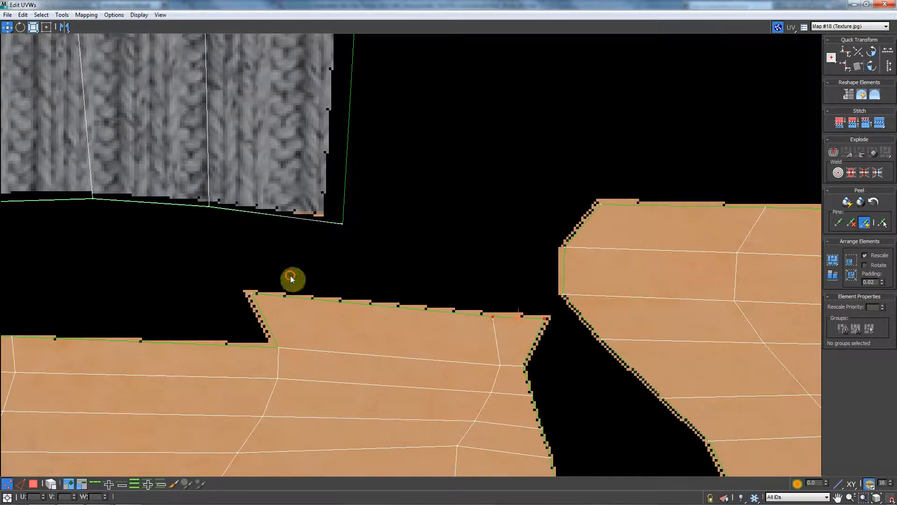
click(250, 295)
Move the border vertices along the notched skin shell's wavy end and its lower corner slightly inward.
middle_drag(346, 358, 331, 210)
drag(456, 223, 459, 258)
ctrl+drag(511, 273, 467, 316)
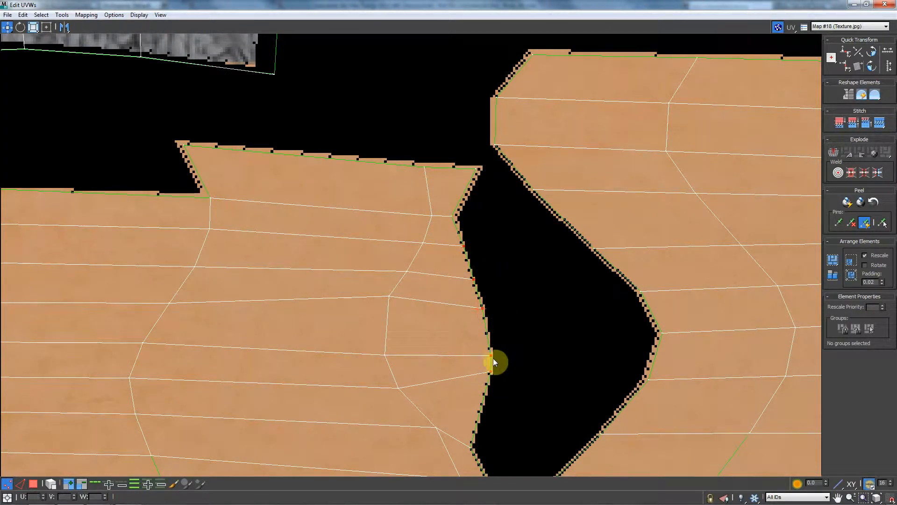
drag(494, 361, 486, 358)
middle_drag(485, 358, 442, 161)
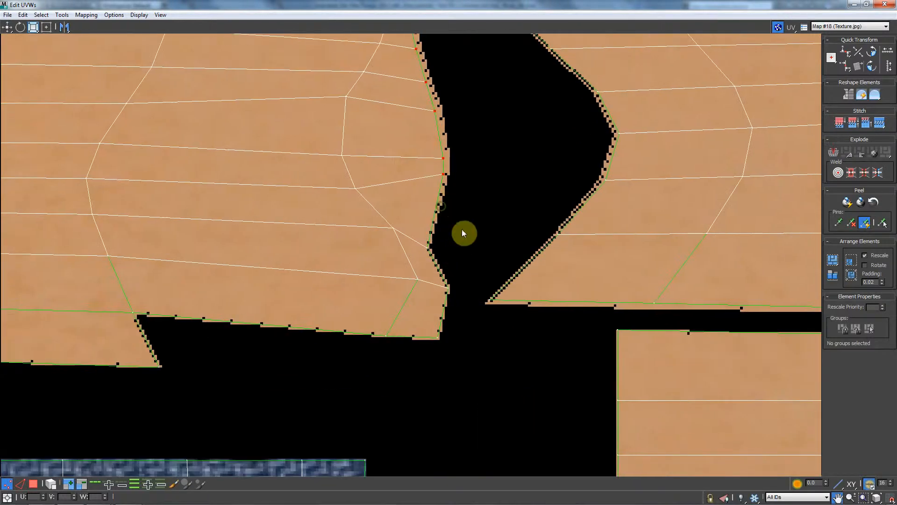
drag(463, 228, 420, 343)
drag(448, 293, 444, 289)
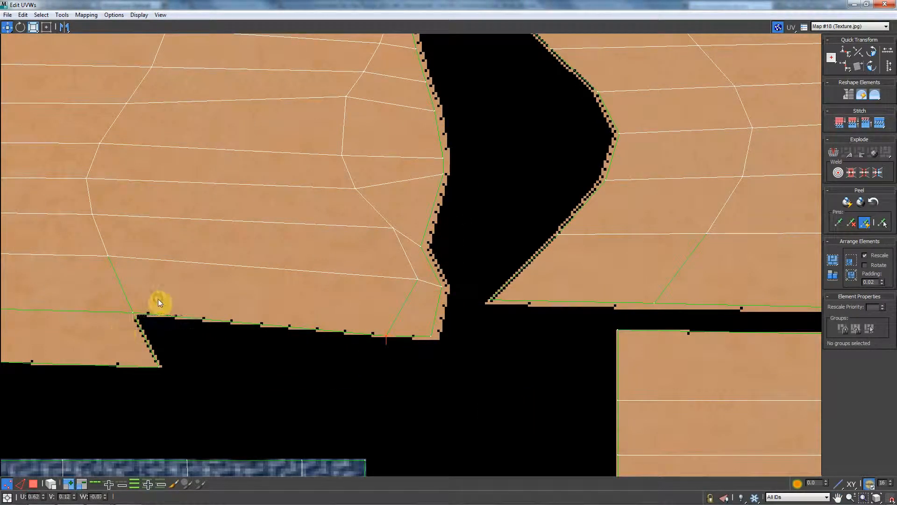
Move the vertices along the notched skin shell's lower border slightly up, including the lower notch corner.
middle_drag(138, 331, 416, 279)
drag(455, 308, 429, 313)
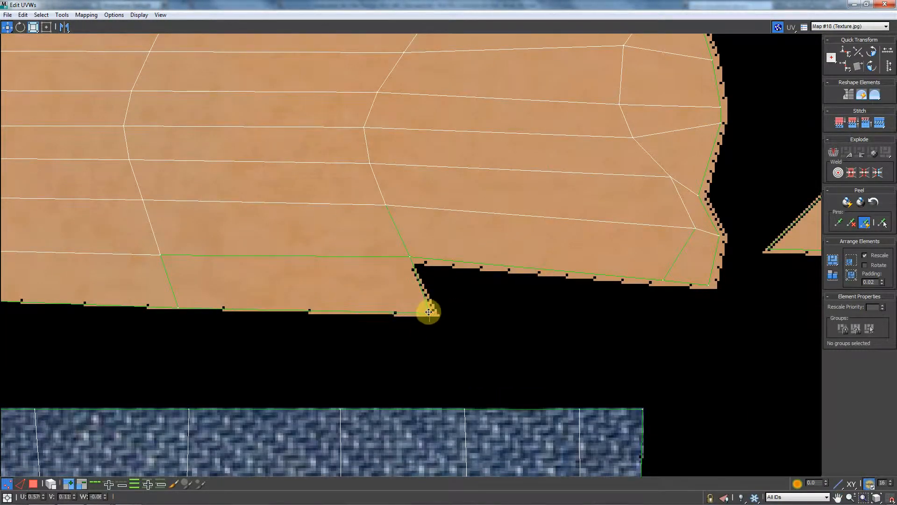
middle_drag(224, 330, 314, 323)
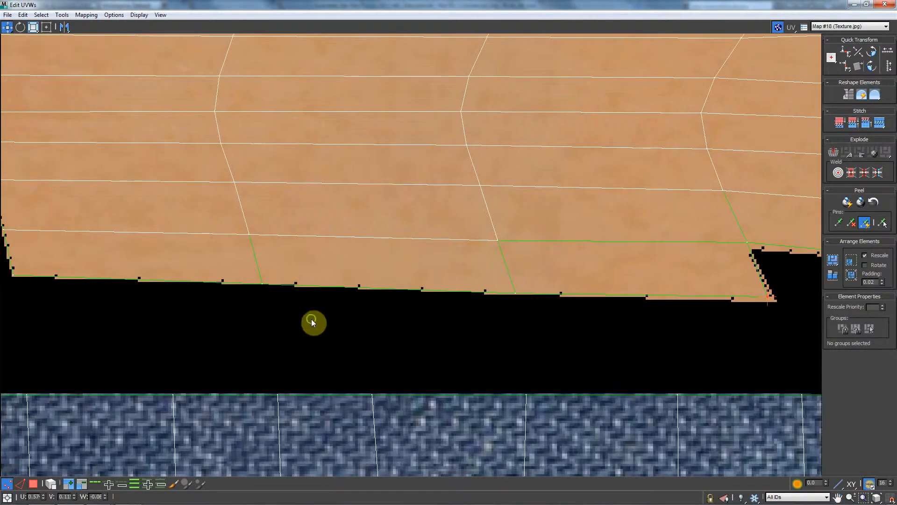
drag(547, 277, 174, 348)
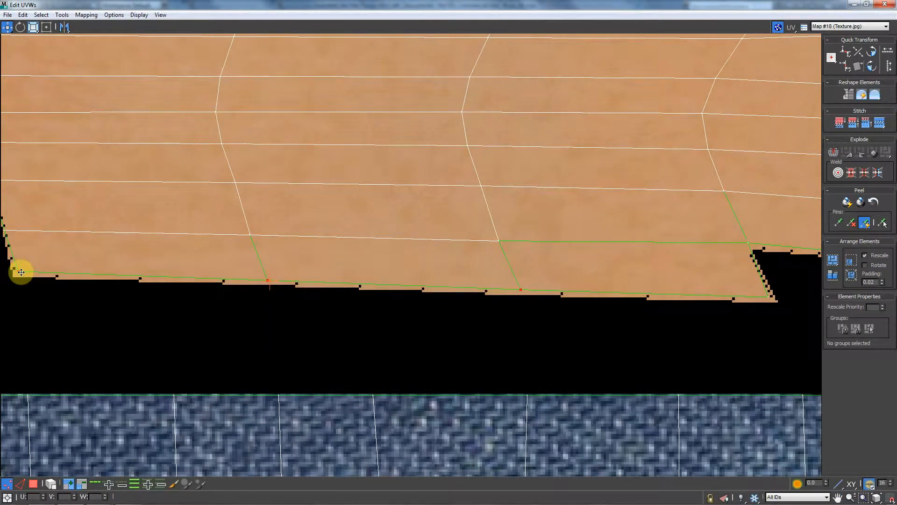
Move the border vertices along the notched skin shell's end facing the hand slightly inward, from lower to upper corner.
middle_drag(21, 272, 347, 323)
drag(354, 242, 267, 314)
drag(376, 100, 260, 281)
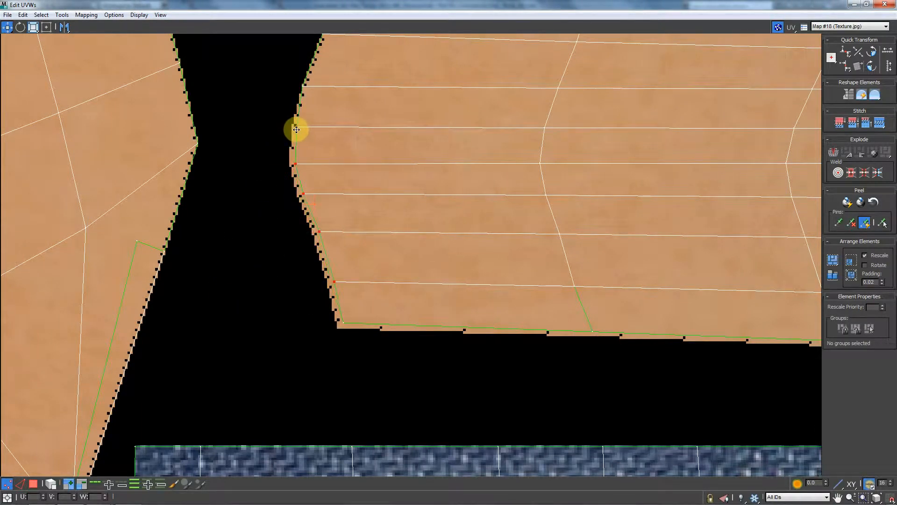
click(309, 87)
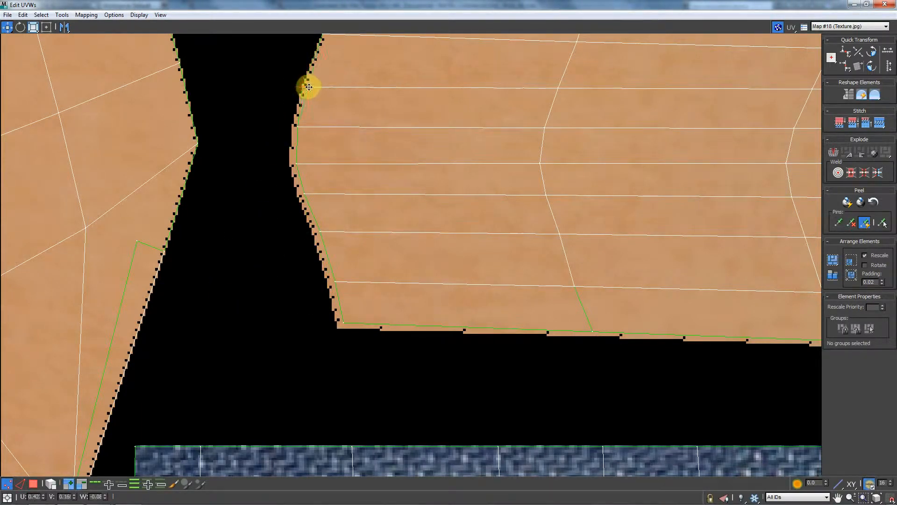
middle_drag(306, 114, 336, 286)
drag(380, 172, 343, 224)
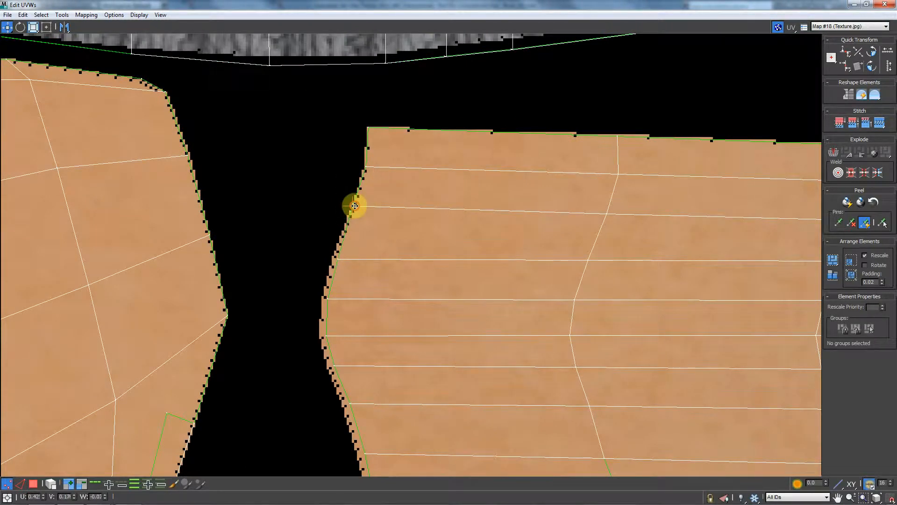
drag(372, 160, 355, 179)
Inspect the palm and finger borders of the two hand shells against the painted skin texture.
middle_drag(339, 198, 346, 226)
scroll(357, 205, down, 7)
middle_drag(339, 129, 402, 304)
scroll(408, 262, up, 1)
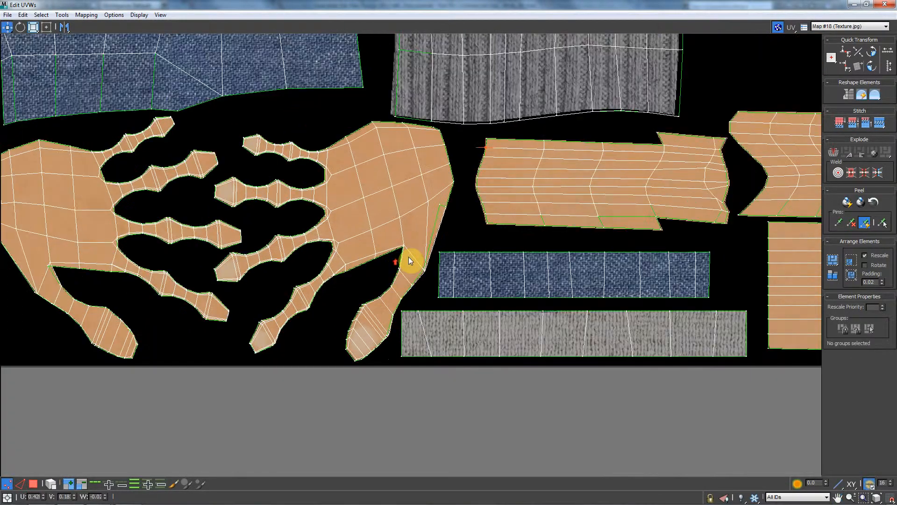
middle_drag(354, 276, 363, 197)
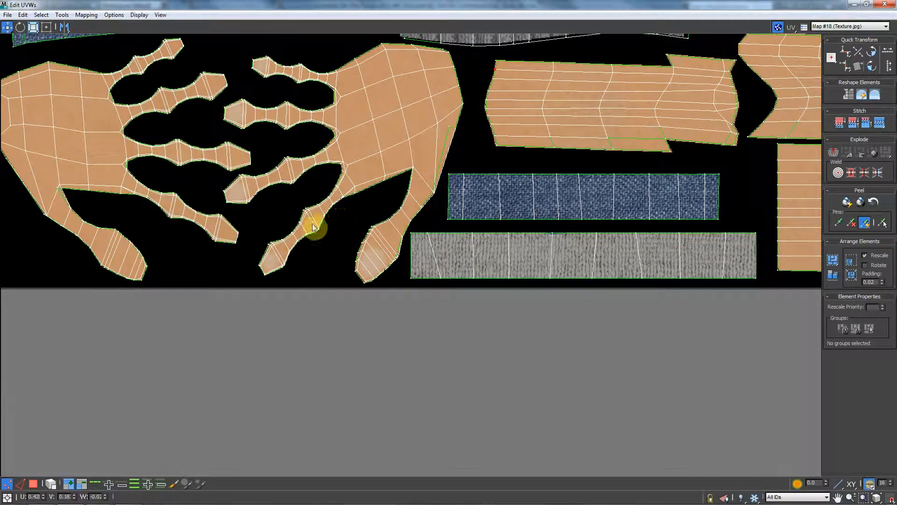
middle_drag(336, 242, 431, 285)
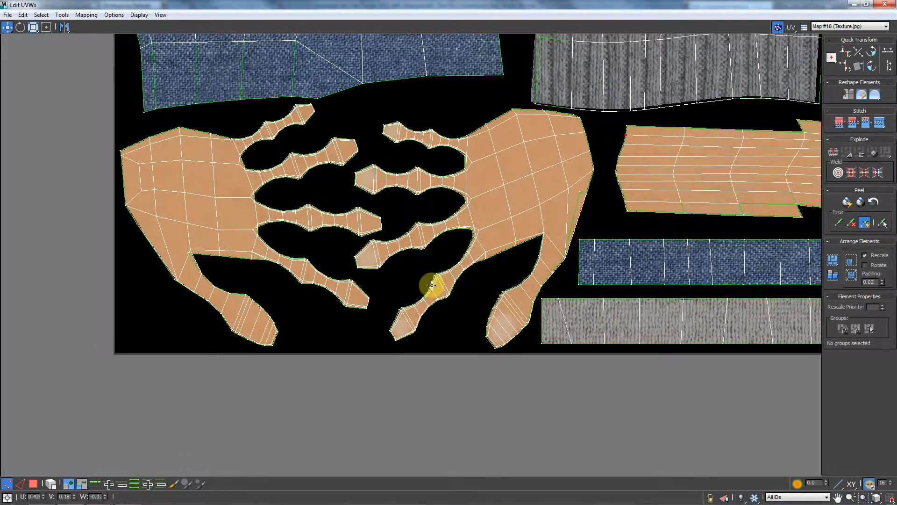
key(alt+Tab)
key(alt+Tab)
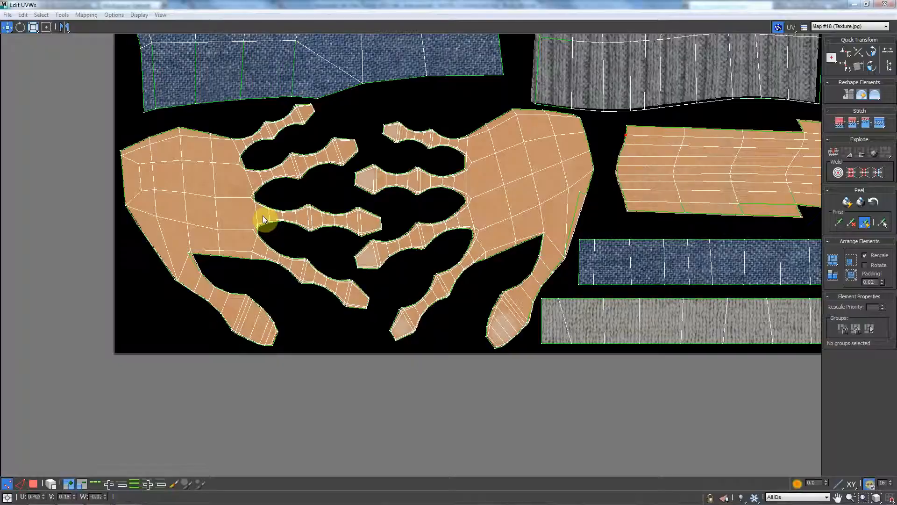
key(alt+Tab)
key(alt+Tab)
scroll(391, 190, up, 4)
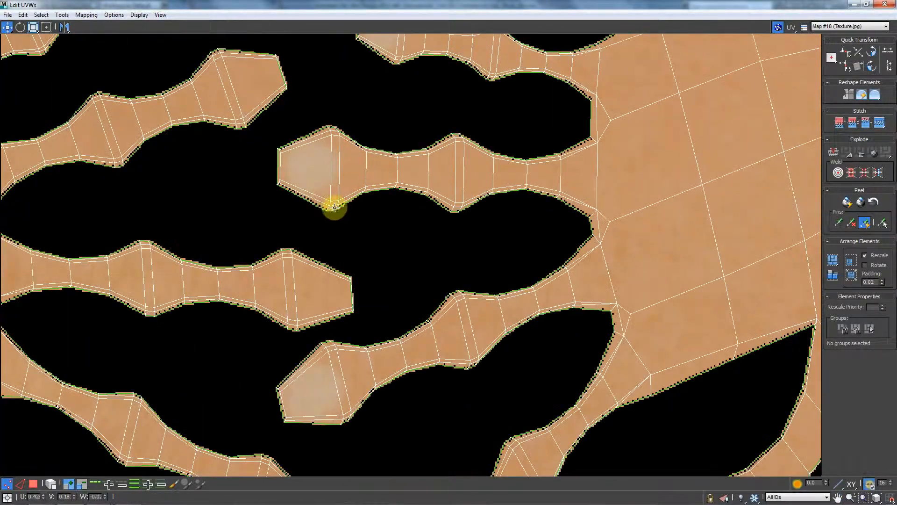
Switch to Photoshop and examine the hand area and the layer list of Texture.psd.
key(alt+Tab)
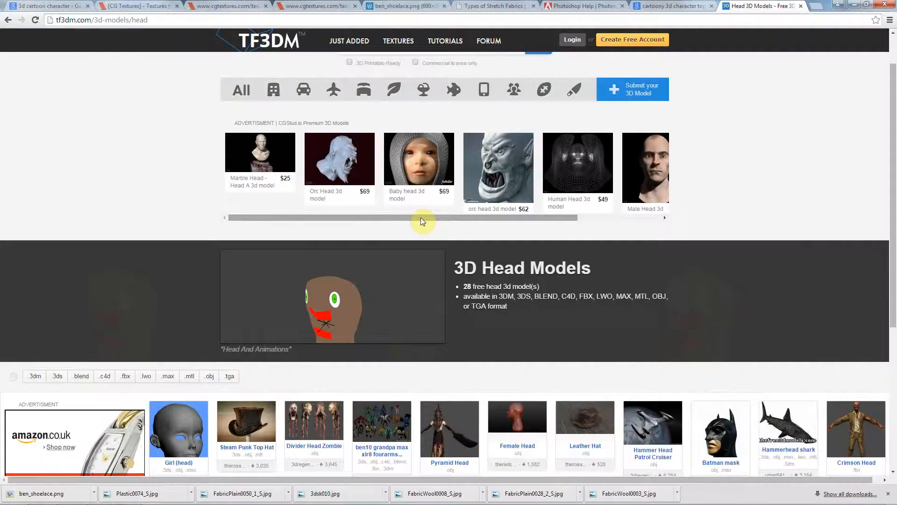
key(alt+Tab)
key(alt+Tab)
key(alt+Tab)
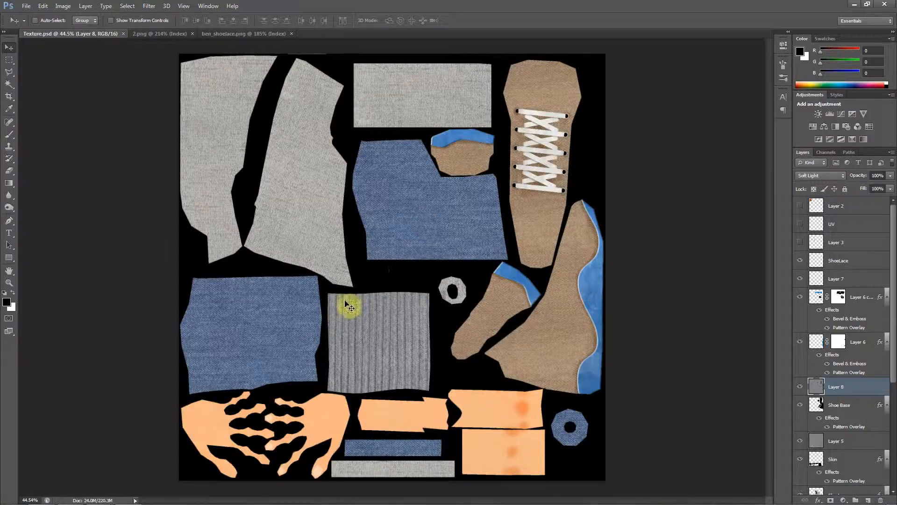
alt+scroll(271, 415, up, 3)
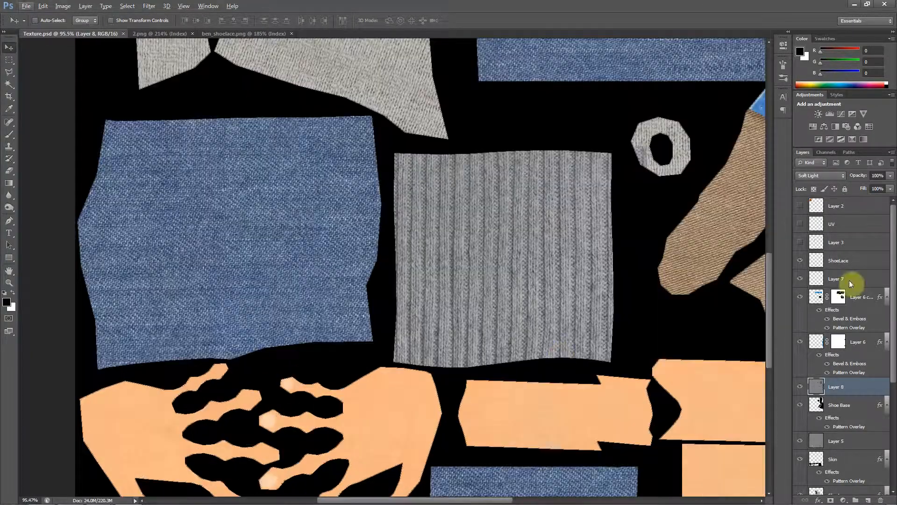
scroll(770, 297, down, 5)
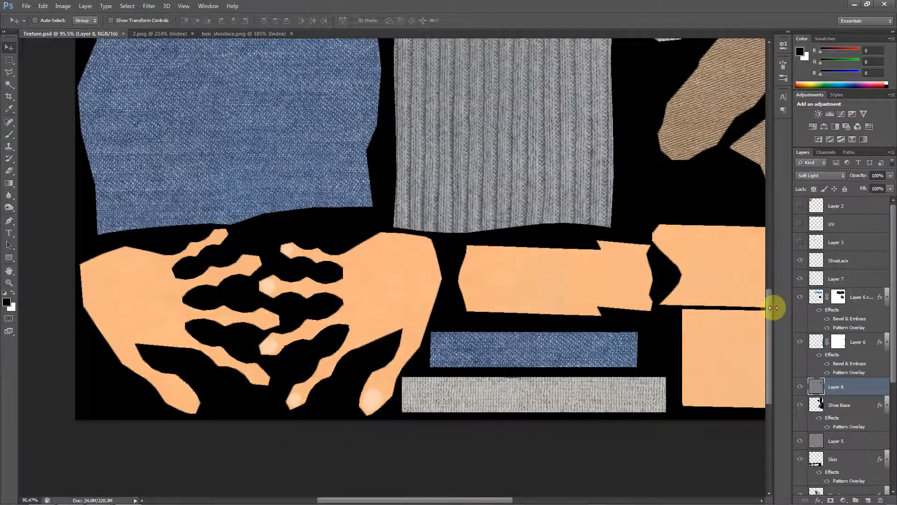
alt+scroll(384, 357, up, 1)
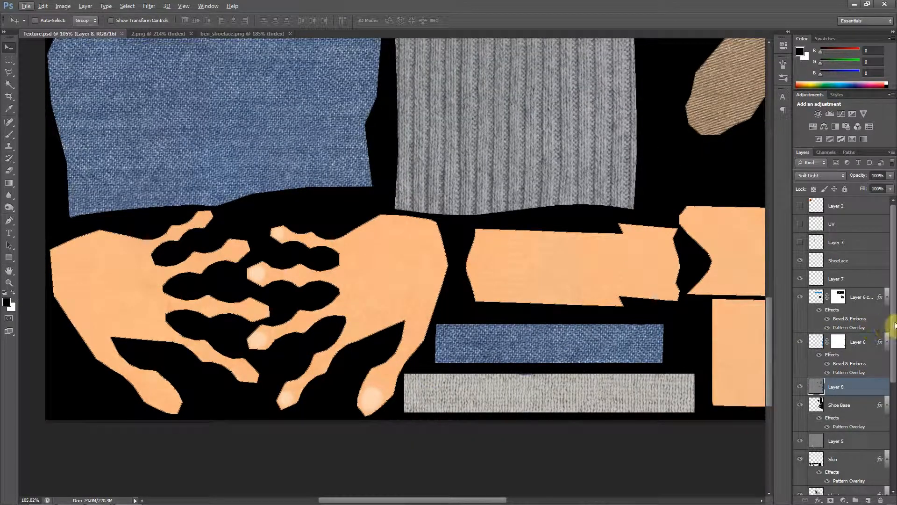
drag(893, 327, 893, 395)
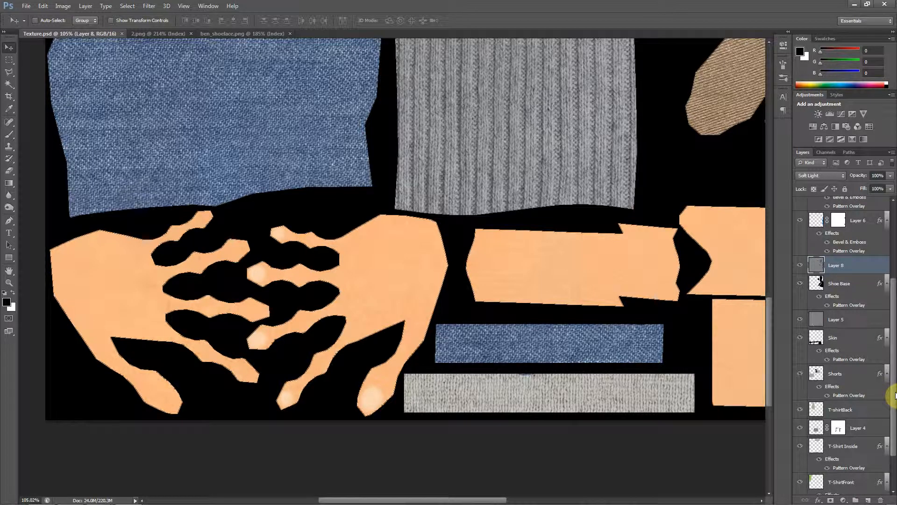
scroll(827, 424, up, 6)
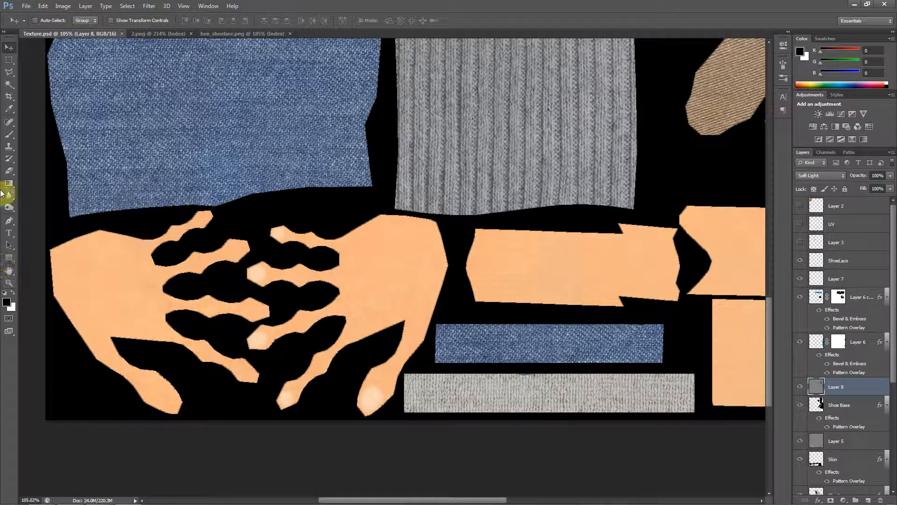
Turn on Auto-Select and pick the Skin layer from the hand, hiding Layer 8 and Layer 5 above it.
click(36, 20)
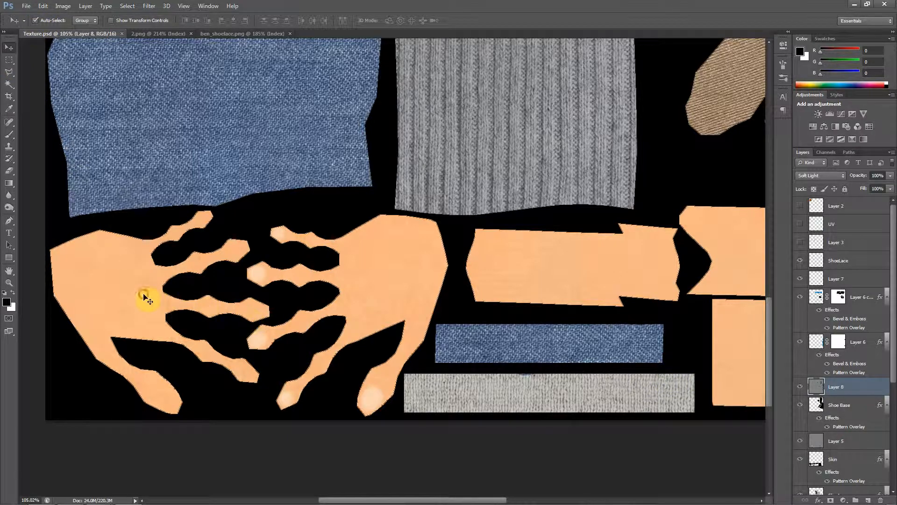
click(800, 388)
click(395, 269)
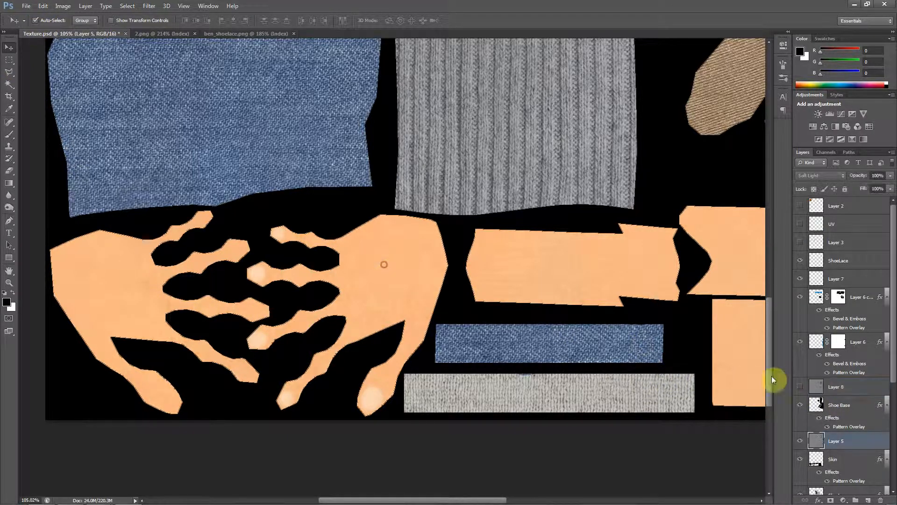
click(798, 441)
click(380, 290)
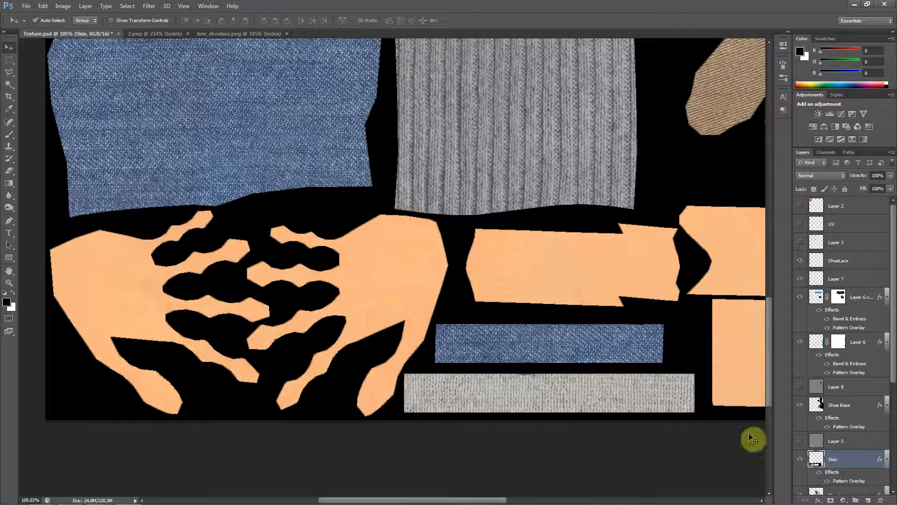
Show Layer 8 and Layer 5 again and load the Skin layer's painted shapes as a selection.
click(800, 386)
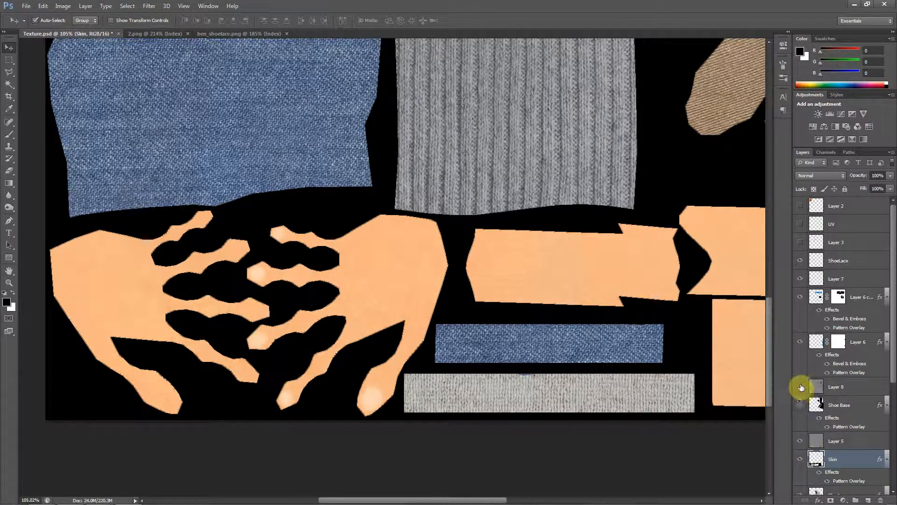
drag(892, 361, 891, 415)
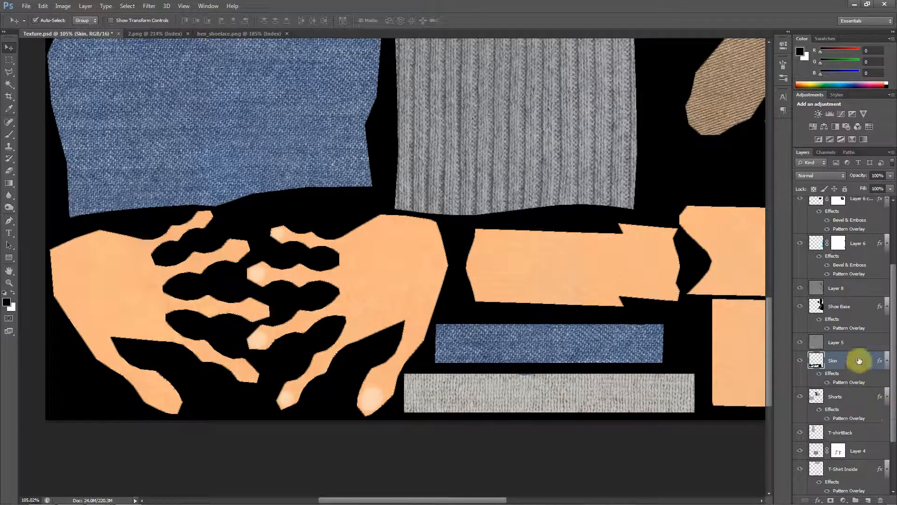
ctrl+click(814, 362)
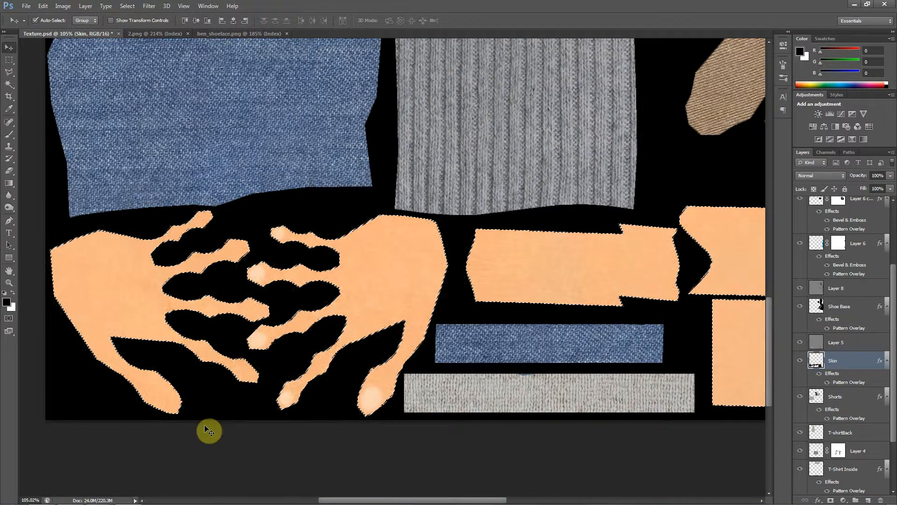
Open a Windows Explorer window and go to the Desktop folder.
click(11, 495)
click(133, 344)
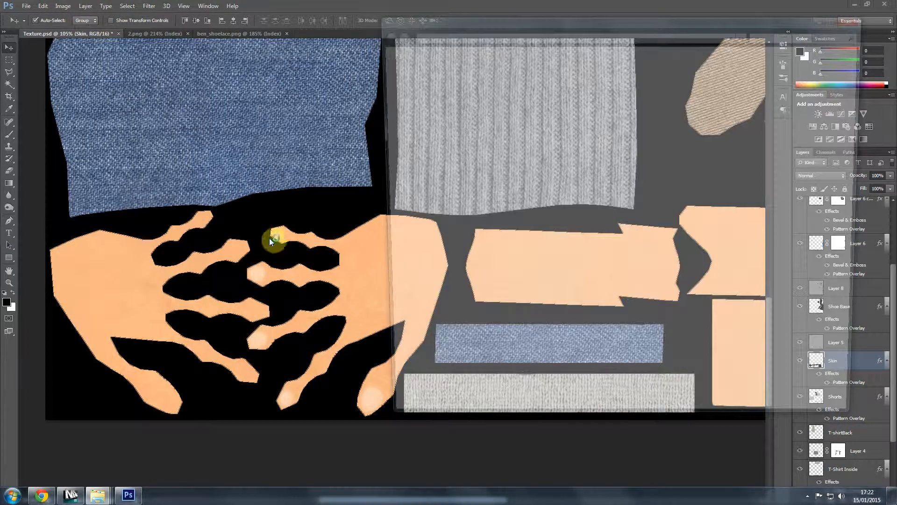
click(422, 78)
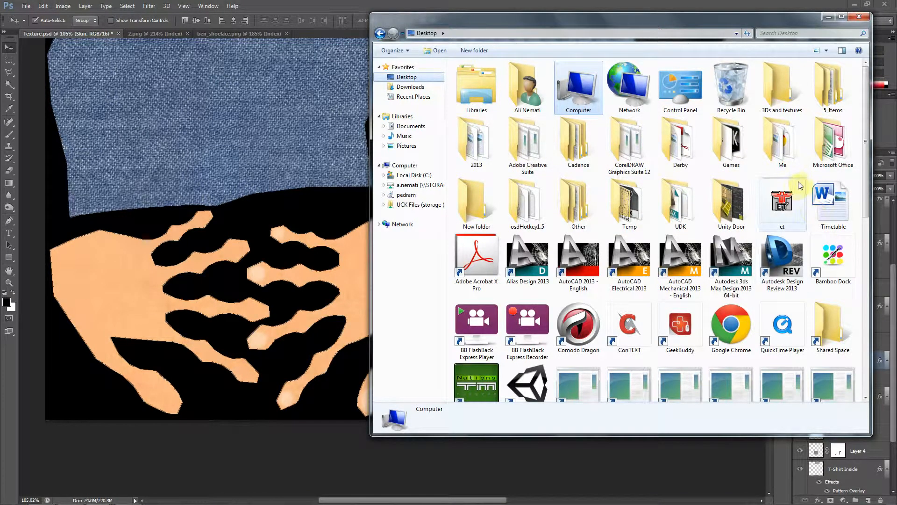
Launch osdHotkey from the osdHotkey1.5 folder, replace its running instance, and place its display near the canvas's bottom edge with Explorer minimized.
double_click(527, 201)
click(481, 166)
double_click(481, 166)
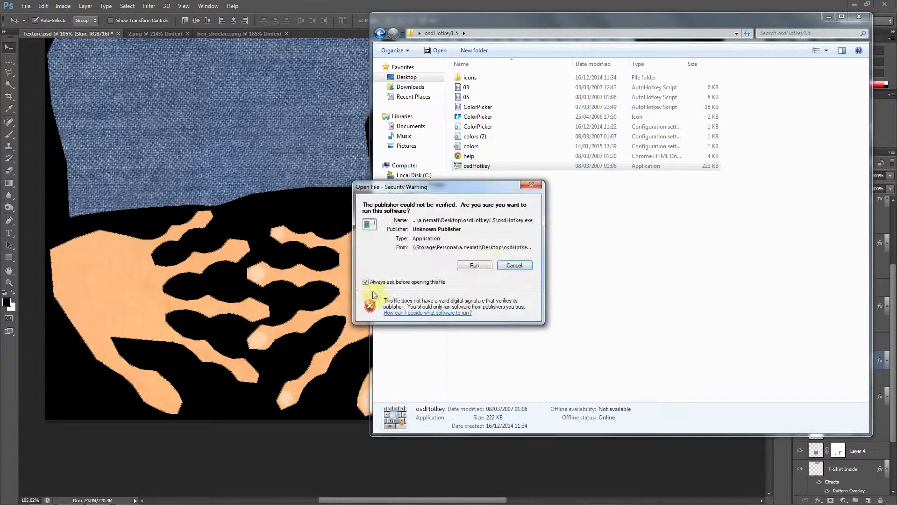
click(488, 269)
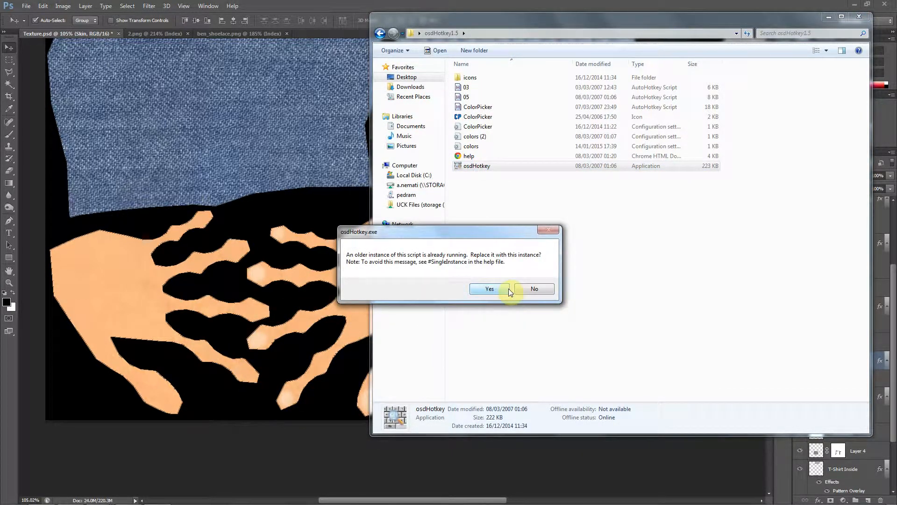
click(507, 289)
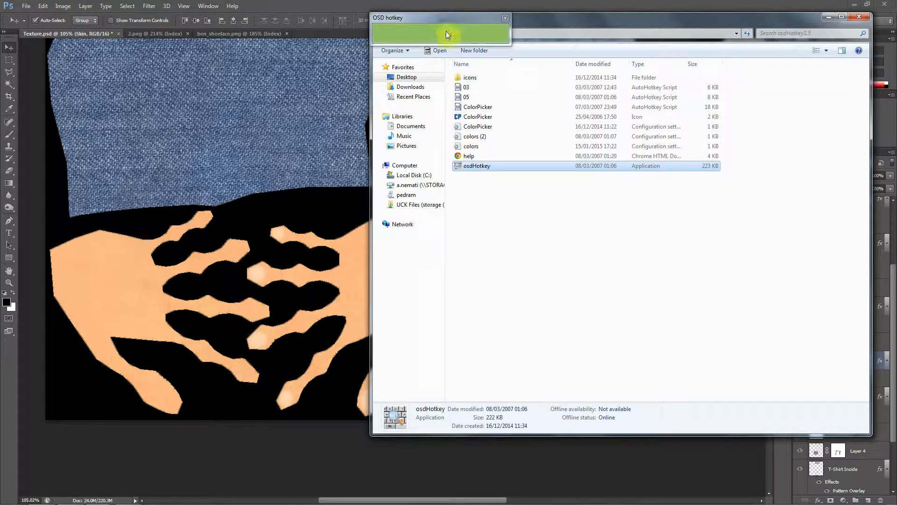
drag(446, 31, 345, 466)
click(828, 15)
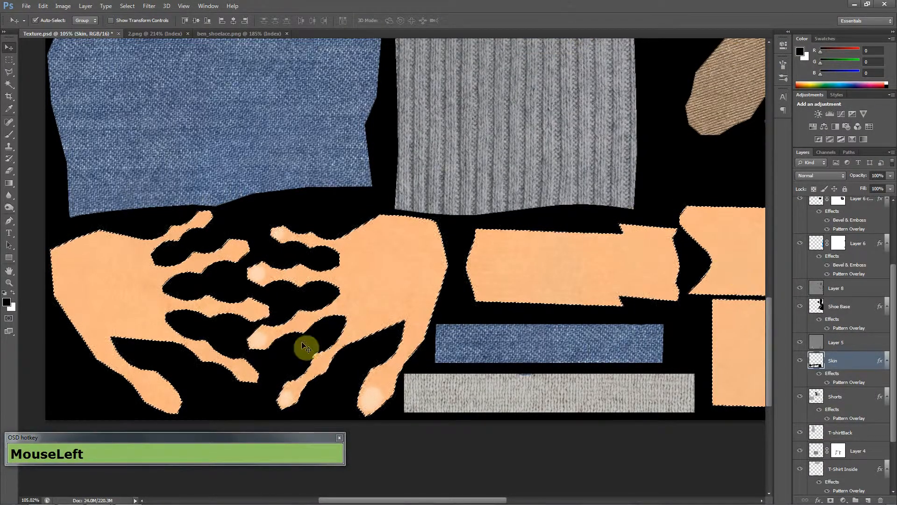
Load the Skin layer's painted shapes as a selection and expand it by 3 pixels.
ctrl+click(817, 360)
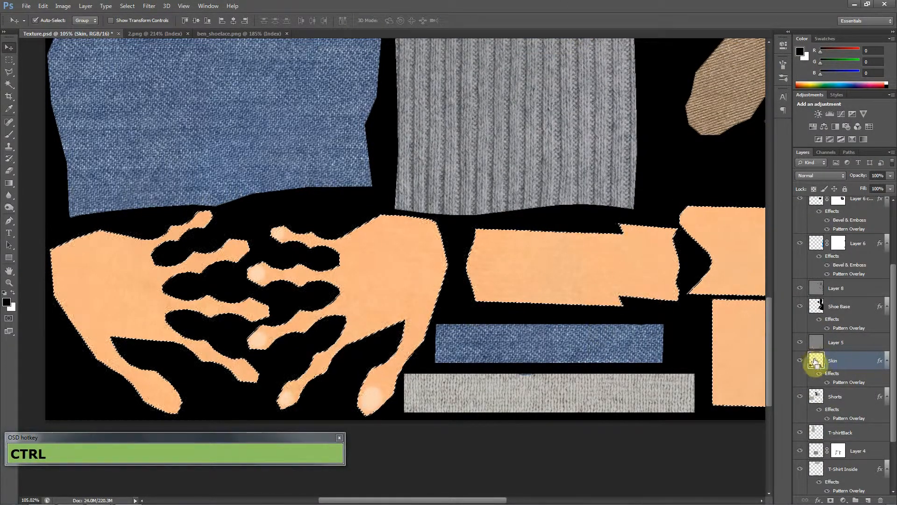
ctrl+click(818, 360)
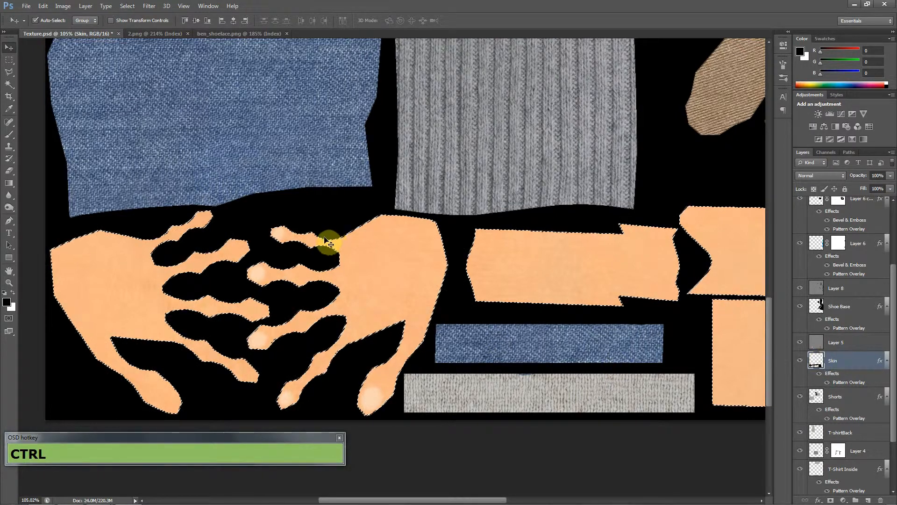
click(126, 6)
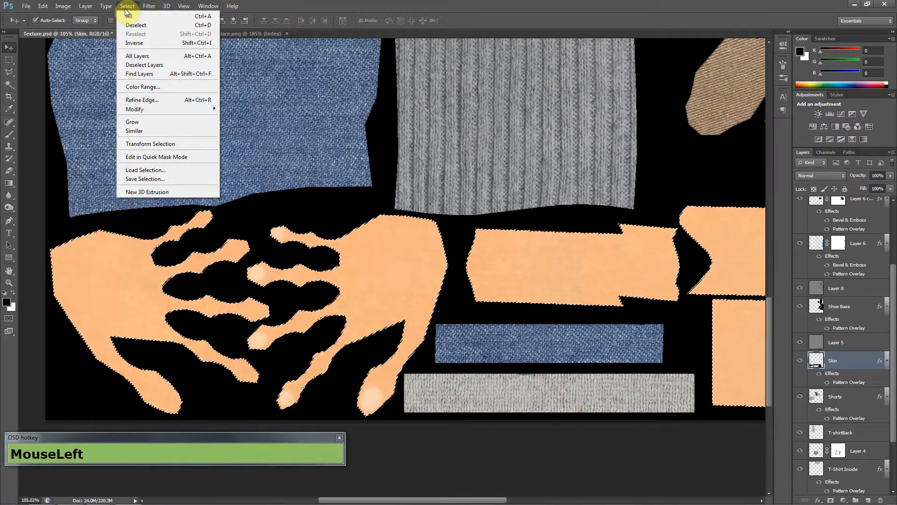
mouse_move(163, 108)
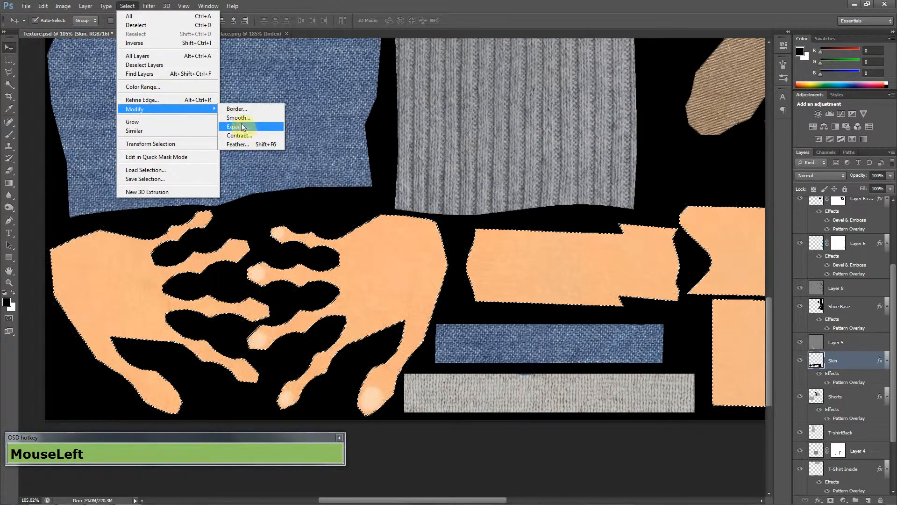
click(236, 127)
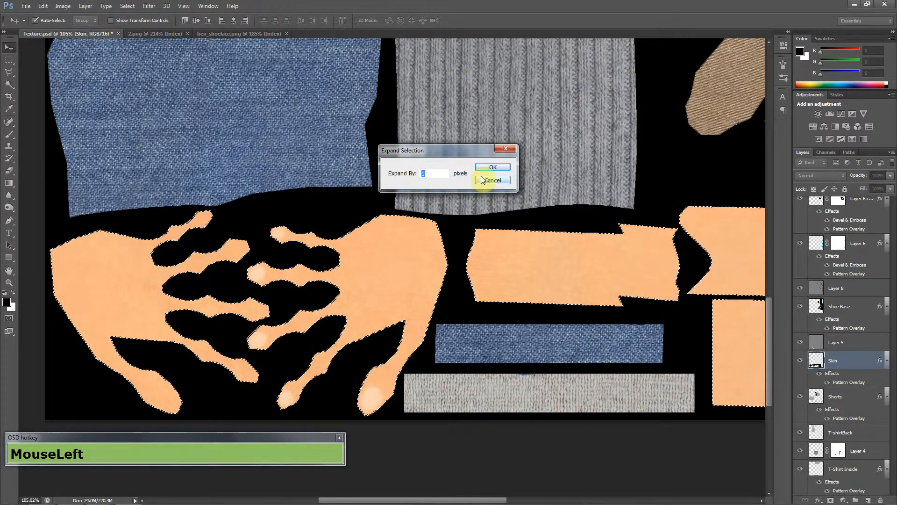
text(3)
click(493, 168)
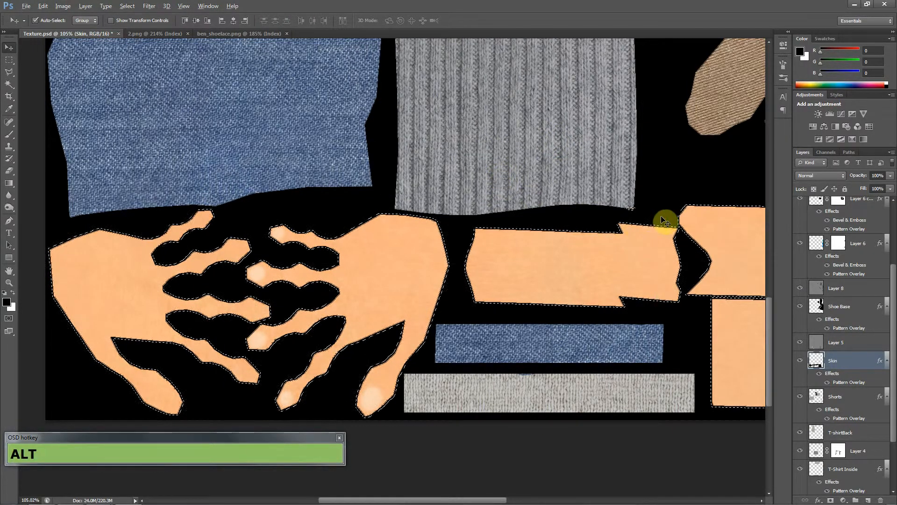
Try deselecting and erasing the stray skin spot at the grey ribbed fabric's corner with a 17 px Eraser, and undo it.
alt+scroll(673, 220, up, 5)
alt+scroll(675, 218, up, 8)
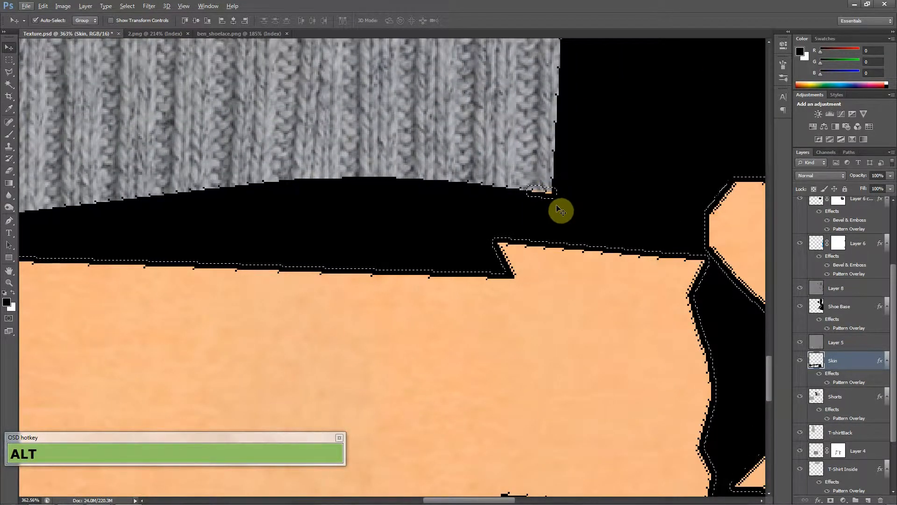
key(ctrl+d)
key(e)
right_click(578, 187)
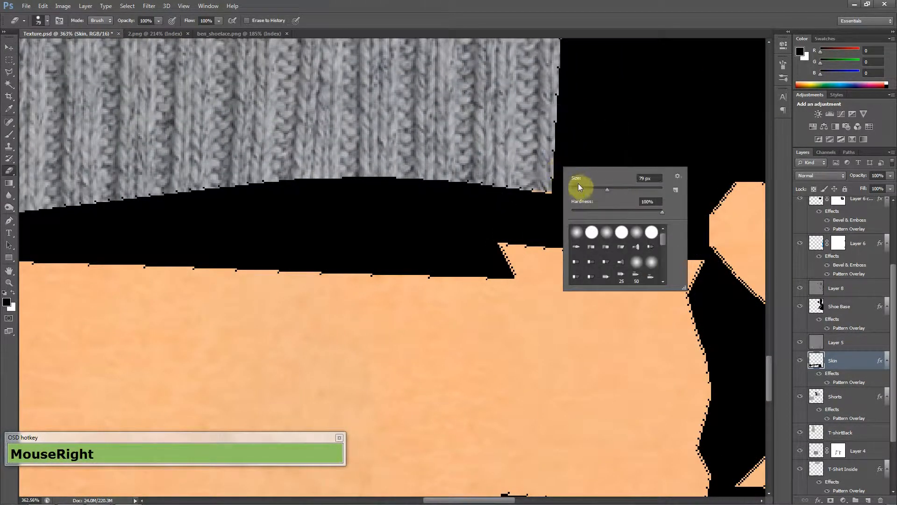
click(579, 189)
drag(546, 192, 508, 192)
alt+scroll(423, 251, down, 6)
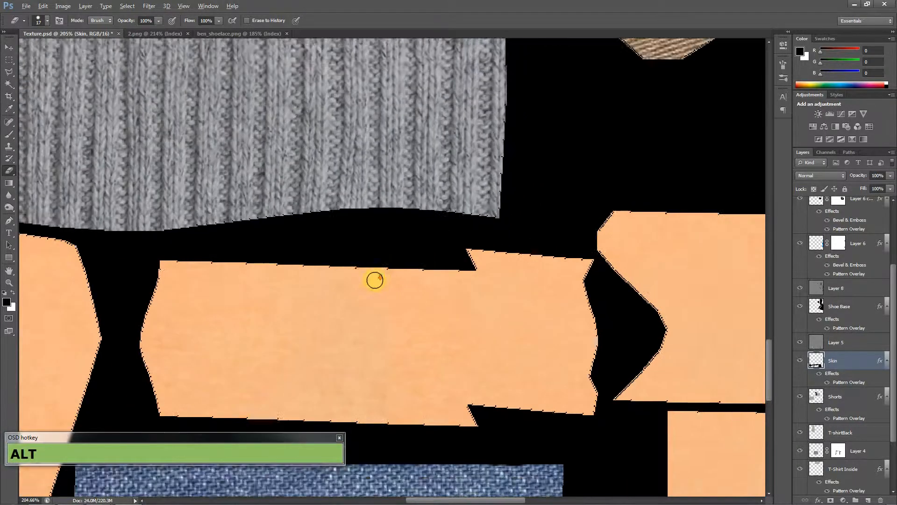
alt+scroll(375, 280, down, 5)
alt+scroll(435, 210, up, 2)
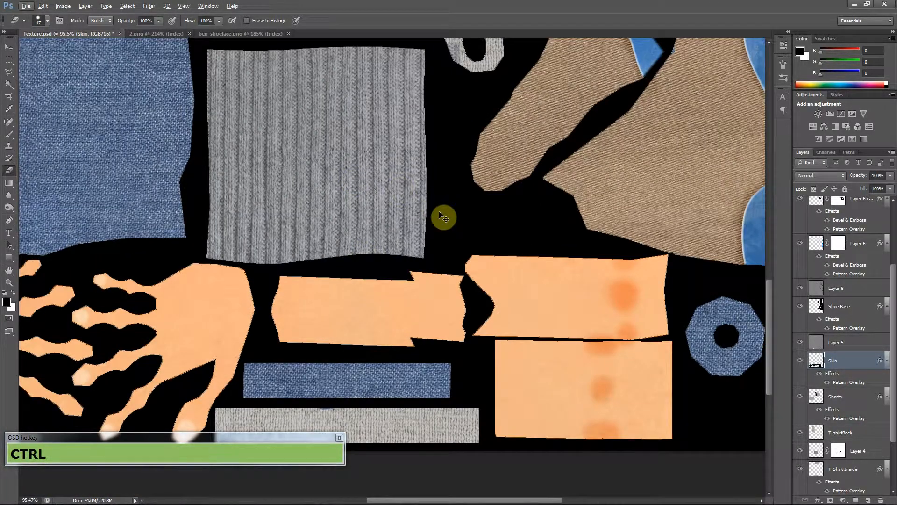
key(ctrl+alt+z)
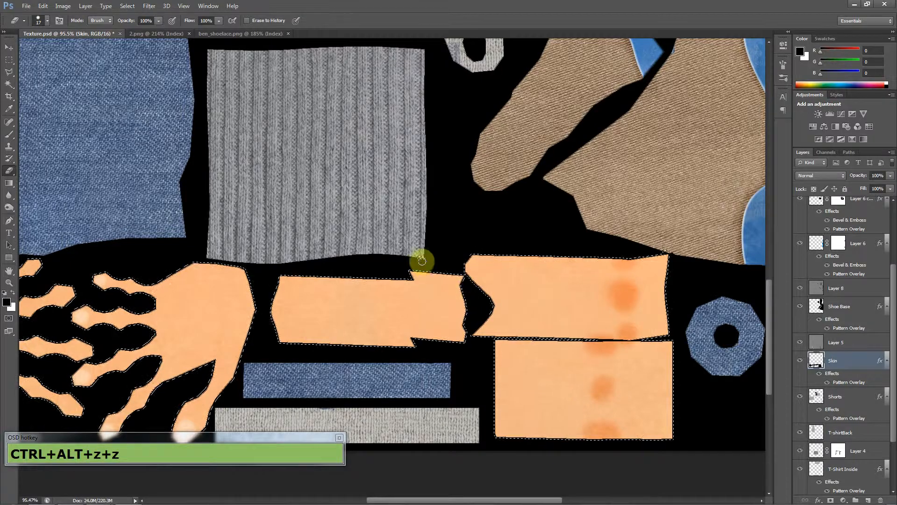
Erase around the ribbed fabric's corner with the 17 px Eraser while keeping the expanded skin selection active.
alt+scroll(423, 257, up, 3)
drag(430, 258, 405, 256)
alt+scroll(209, 304, down, 2)
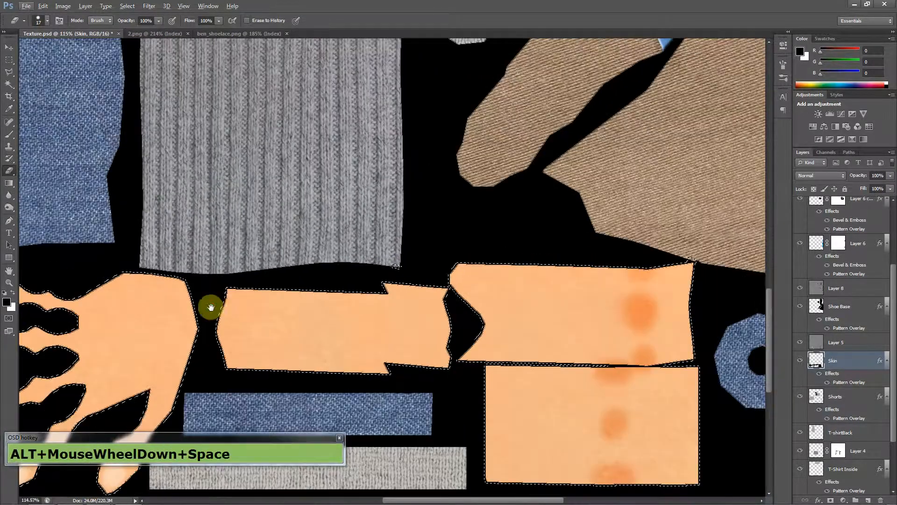
drag(209, 304, 400, 239)
click(863, 376)
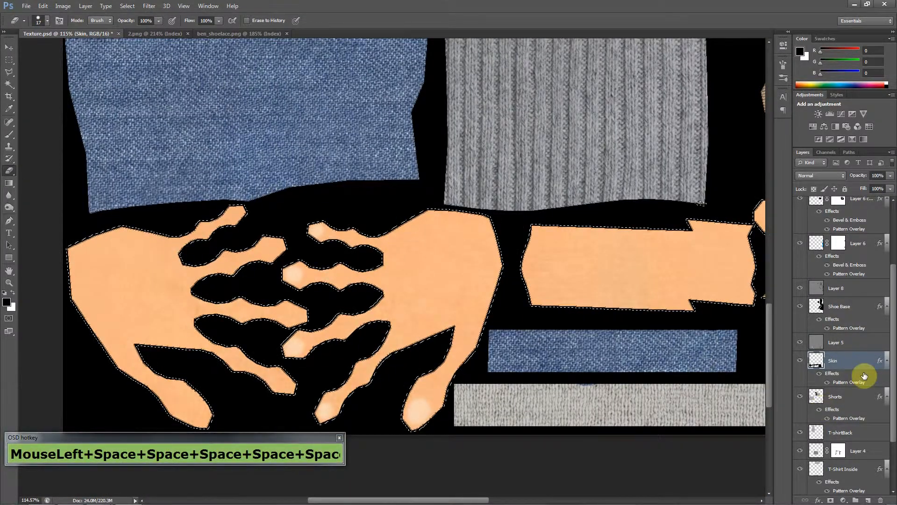
Paint the left-most hand and its fingers out to the expanded selection's edges with a hard 60 px Brush.
right_click(154, 258)
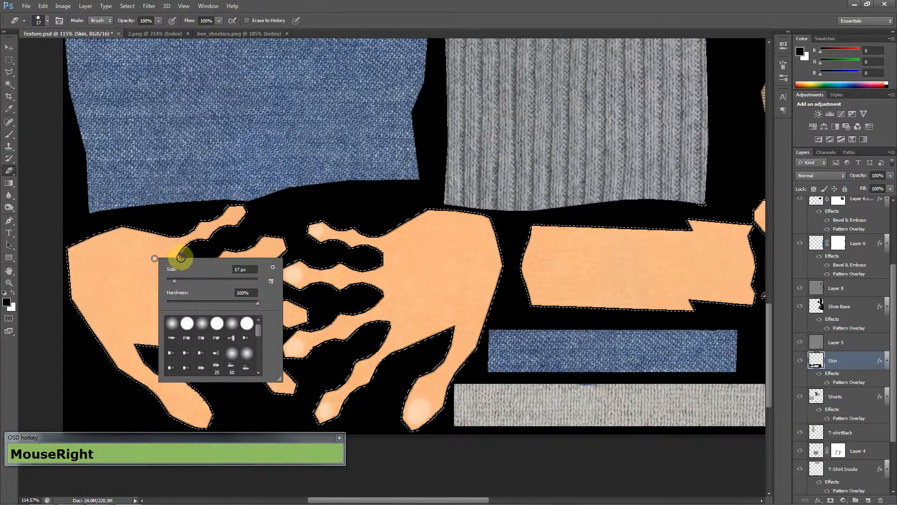
click(190, 280)
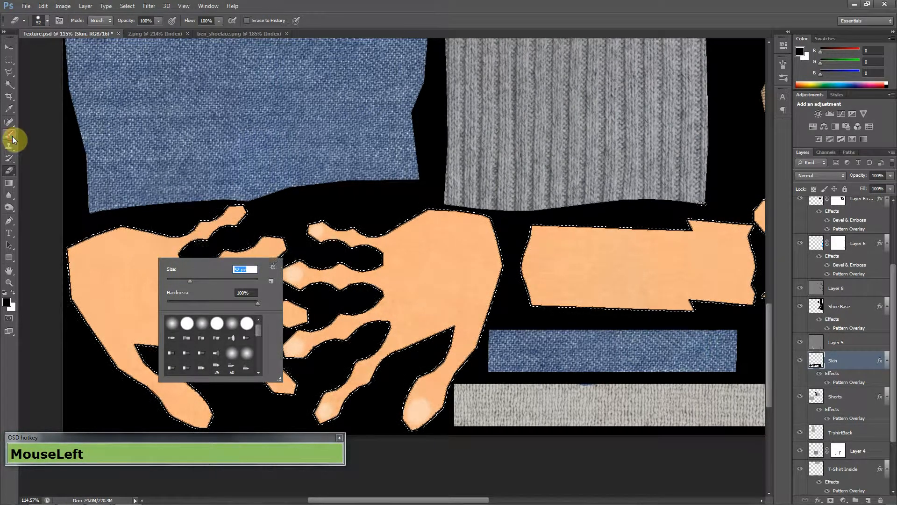
click(12, 136)
right_click(142, 248)
click(182, 269)
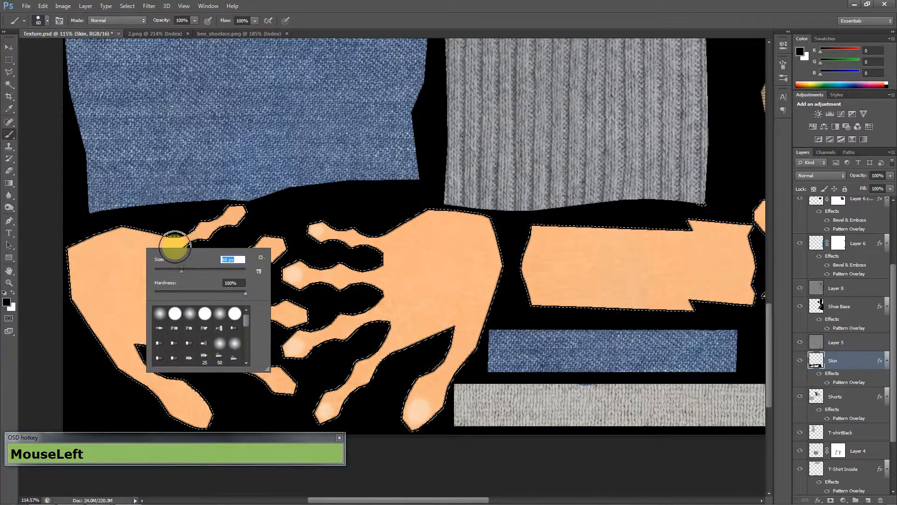
mouse_move(175, 246)
mouse_down()
mouse_move(105, 240)
mouse_move(149, 236)
mouse_move(75, 307)
mouse_move(174, 396)
mouse_up()
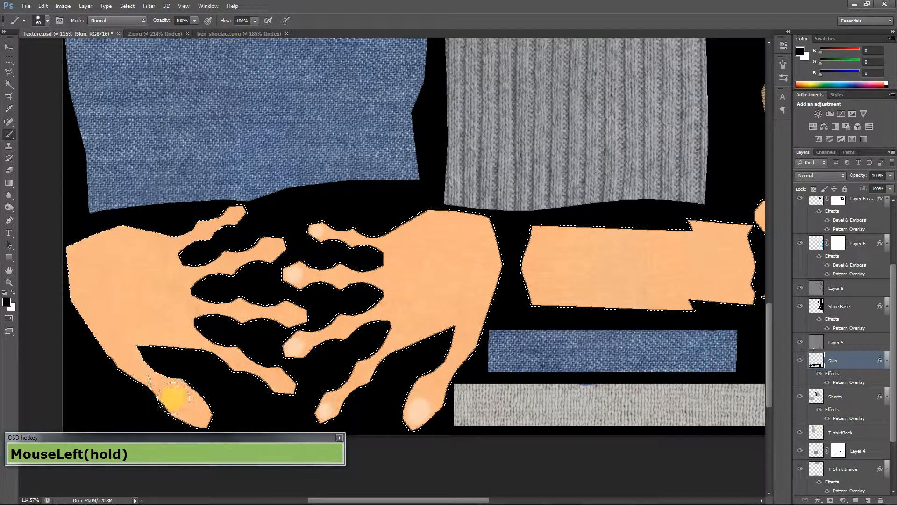
drag(235, 456, 201, 406)
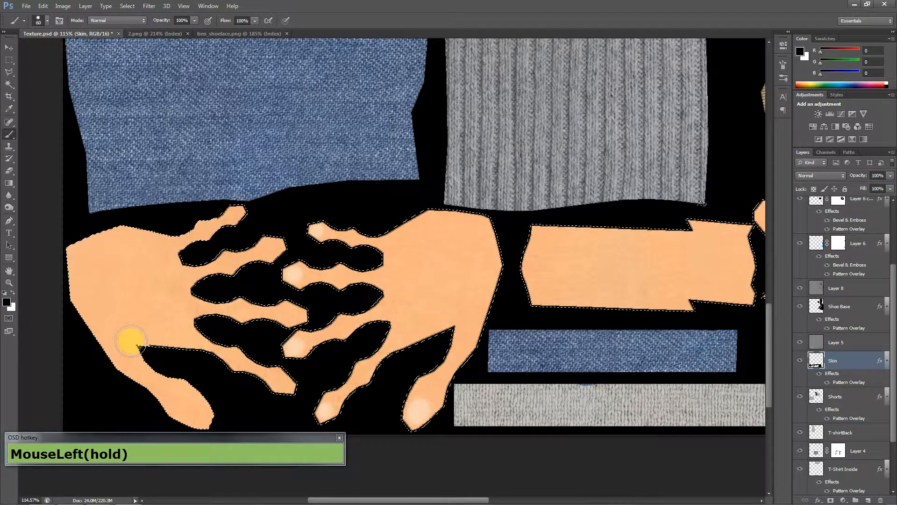
mouse_move(131, 343)
mouse_down()
mouse_move(296, 399)
mouse_move(304, 332)
mouse_up()
Enlarge the Brush to 191 px and paint the other hand and the remaining skin pieces out to the selection's edges.
right_click(304, 332)
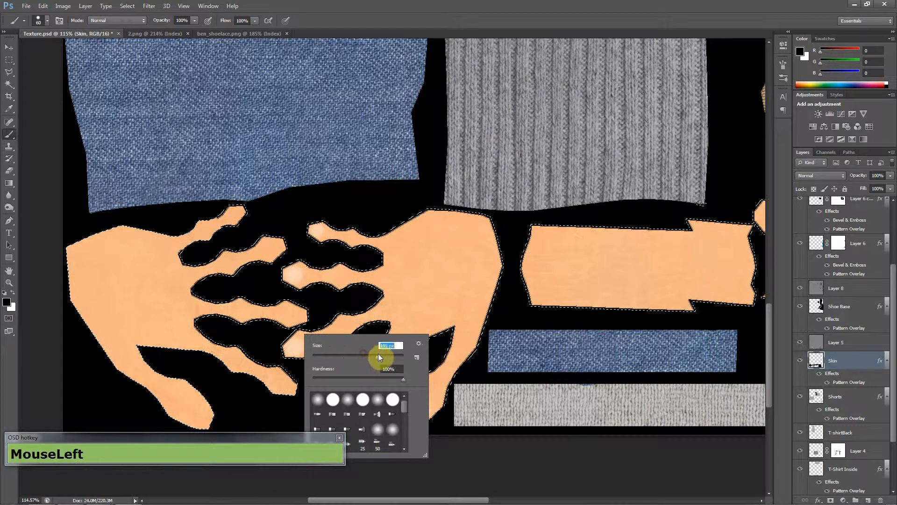
drag(378, 354, 376, 354)
mouse_move(352, 254)
mouse_down()
mouse_move(320, 366)
mouse_move(464, 404)
mouse_move(478, 258)
mouse_up()
mouse_move(437, 200)
mouse_down()
mouse_move(323, 232)
mouse_move(531, 358)
mouse_move(659, 351)
mouse_up()
key(space)
drag(637, 289, 351, 267)
mouse_move(517, 226)
mouse_down()
mouse_move(275, 271)
mouse_move(400, 232)
mouse_move(664, 209)
mouse_move(723, 256)
mouse_move(766, 256)
mouse_move(545, 328)
mouse_move(603, 290)
mouse_move(495, 257)
mouse_move(741, 300)
mouse_move(675, 297)
mouse_move(662, 402)
mouse_move(504, 380)
mouse_move(721, 357)
mouse_move(610, 206)
mouse_move(281, 269)
mouse_move(488, 413)
mouse_move(576, 196)
mouse_move(561, 338)
mouse_move(507, 296)
mouse_up()
key(space)
drag(469, 319, 461, 301)
Remove the stray skin-coloured spot from the lower corner of the grey ribbed fabric.
alt+scroll(352, 150, up, 5)
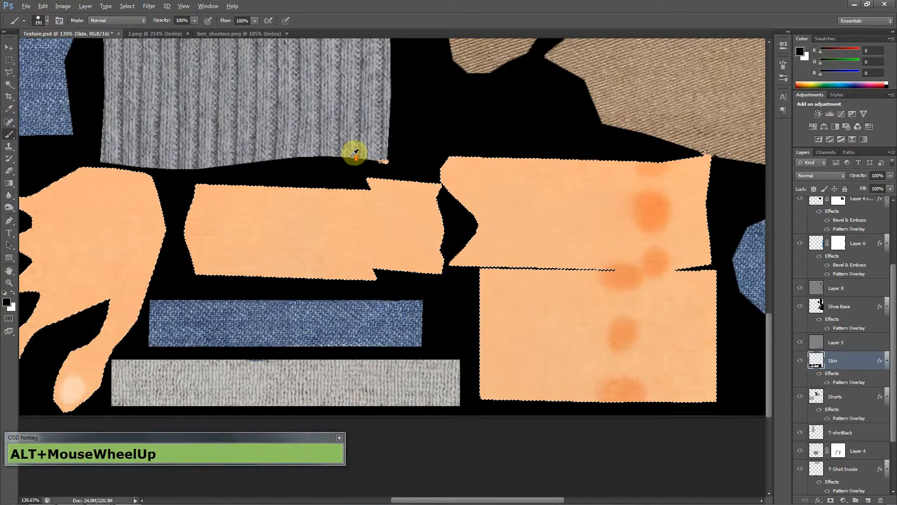
alt+scroll(400, 169, up, 2)
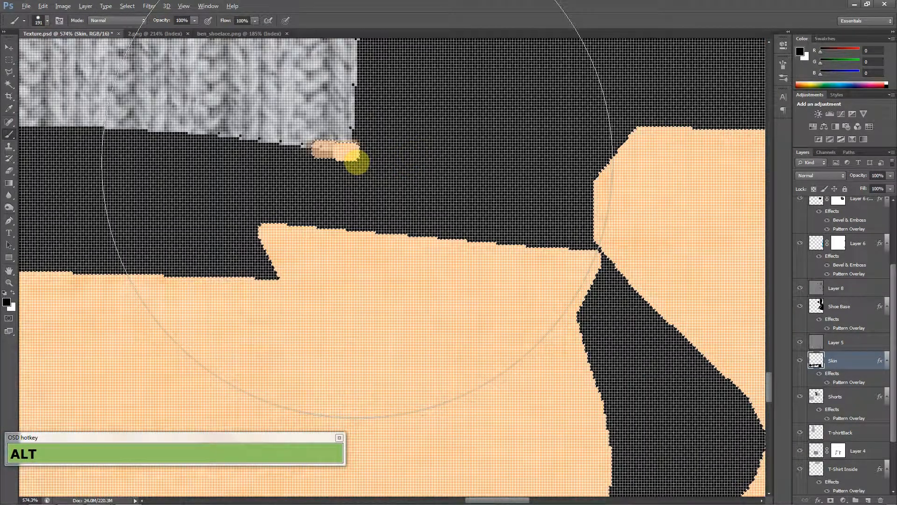
click(351, 146)
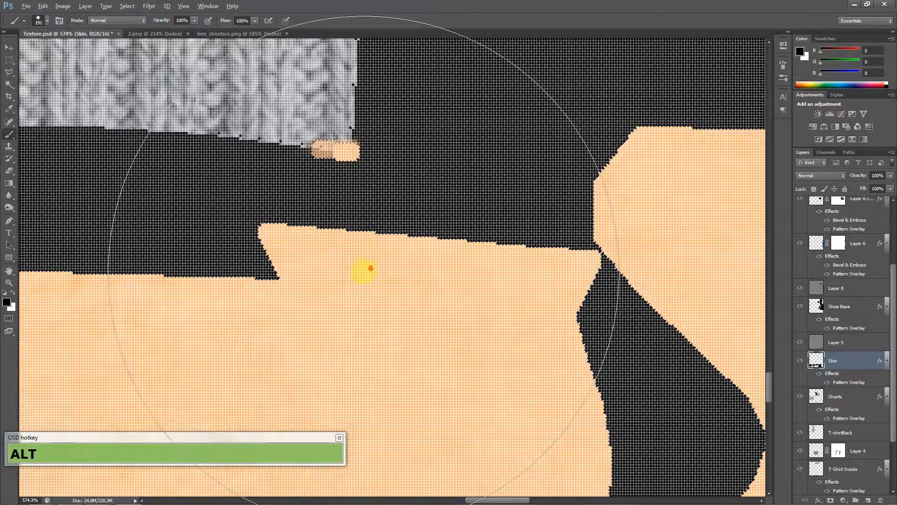
Switch to 3ds Max, dismiss the save prompt without closing the scene, and collapse the modifier stack to Unwrap UVW.
key(alt+Tab)
click(516, 295)
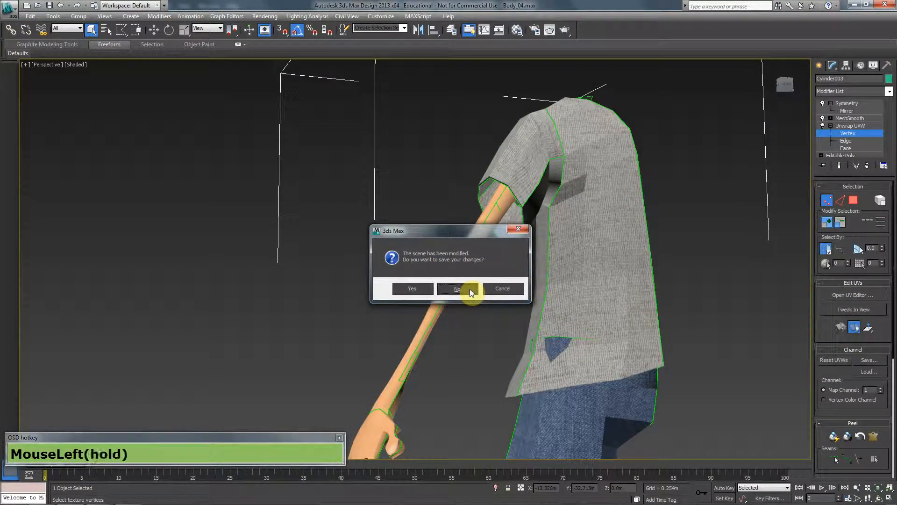
click(499, 288)
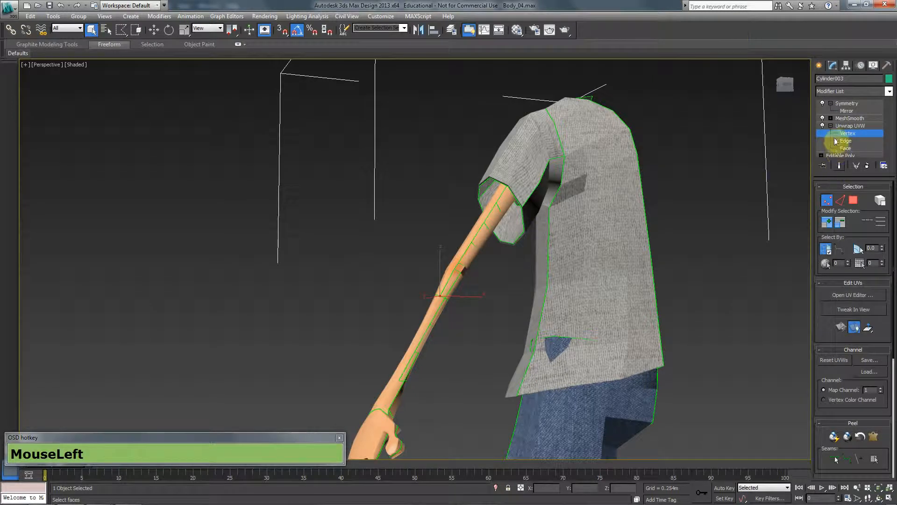
right_click(847, 125)
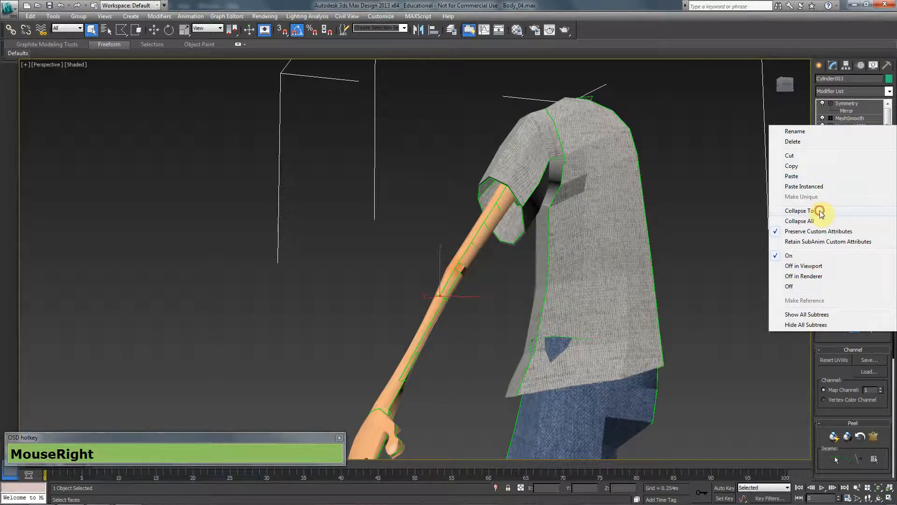
click(821, 212)
click(492, 297)
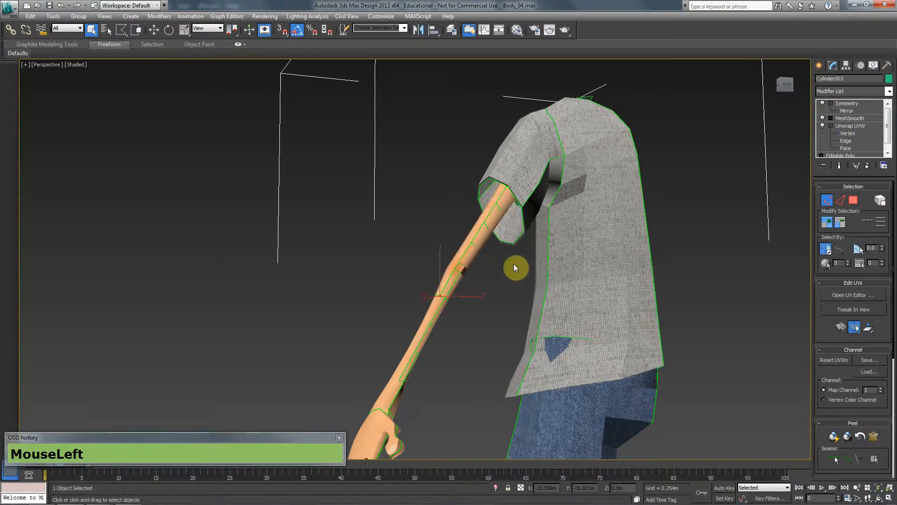
Examine the smoothed character's arm, palm and finger undersides for remaining texture seams.
alt+middle_drag(548, 181, 528, 283)
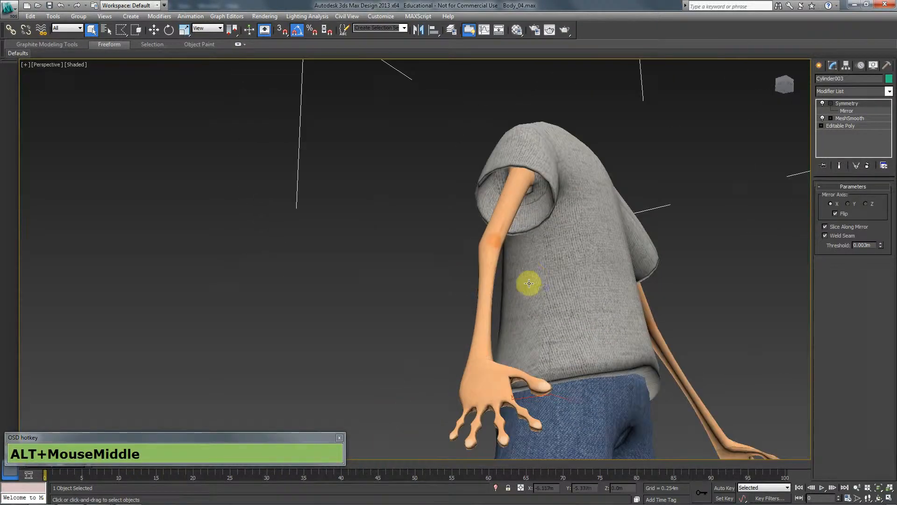
scroll(500, 242, up, 3)
alt+middle_drag(501, 243, 433, 260)
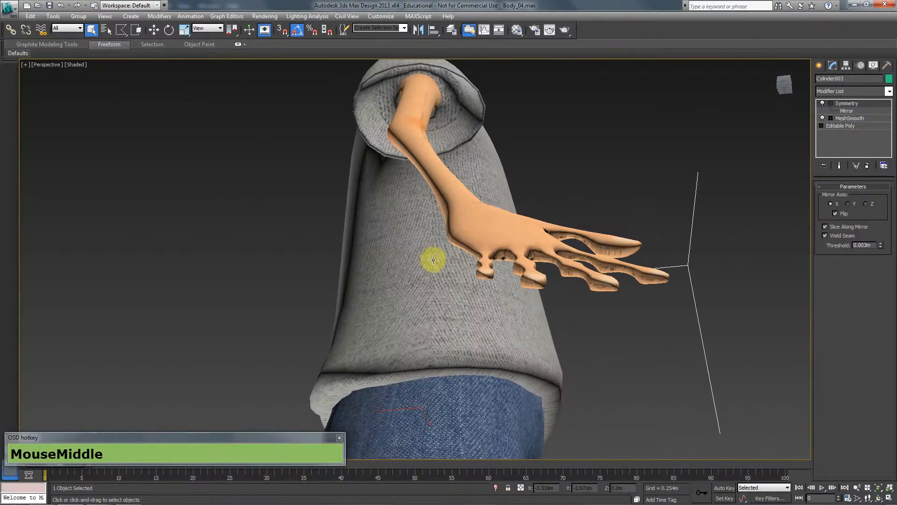
scroll(531, 260, up, 3)
alt+middle_drag(531, 261, 437, 248)
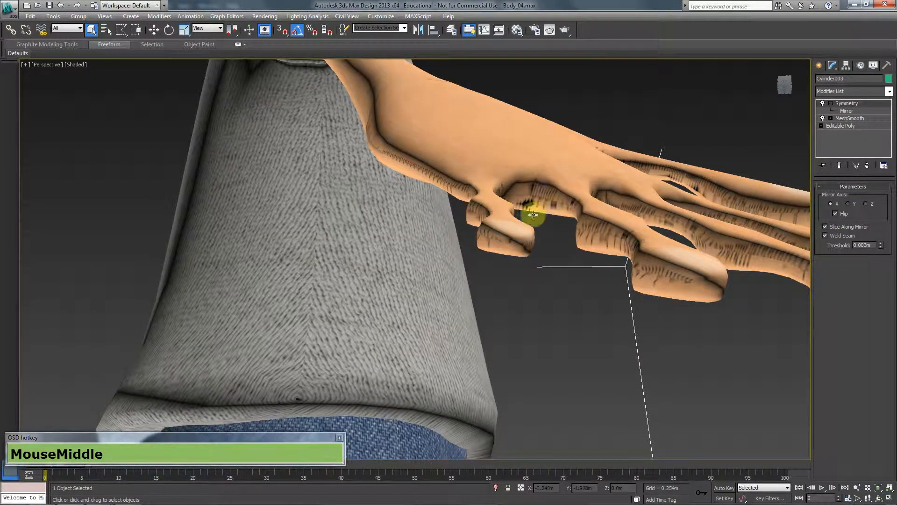
Switch to Photoshop, save Texture.psd, and save a JPEG copy over the existing Texture.jpg.
key(alt+Tab)
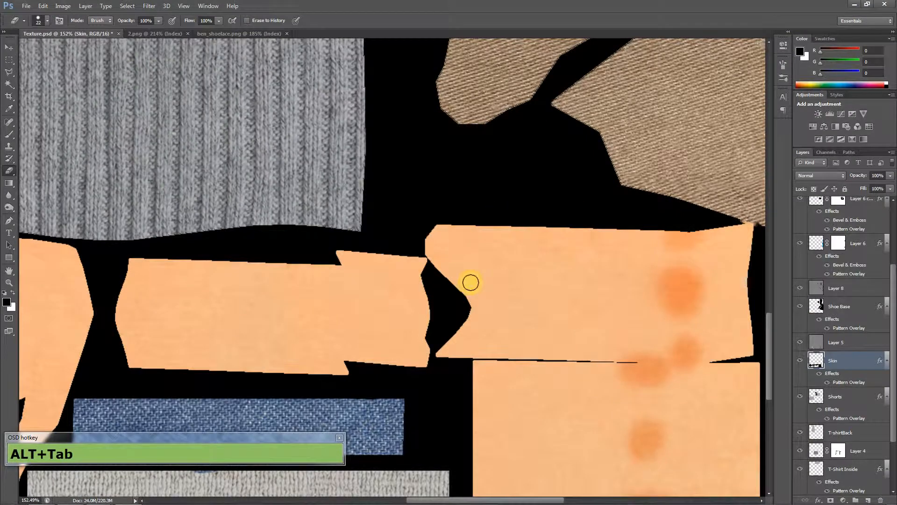
click(26, 5)
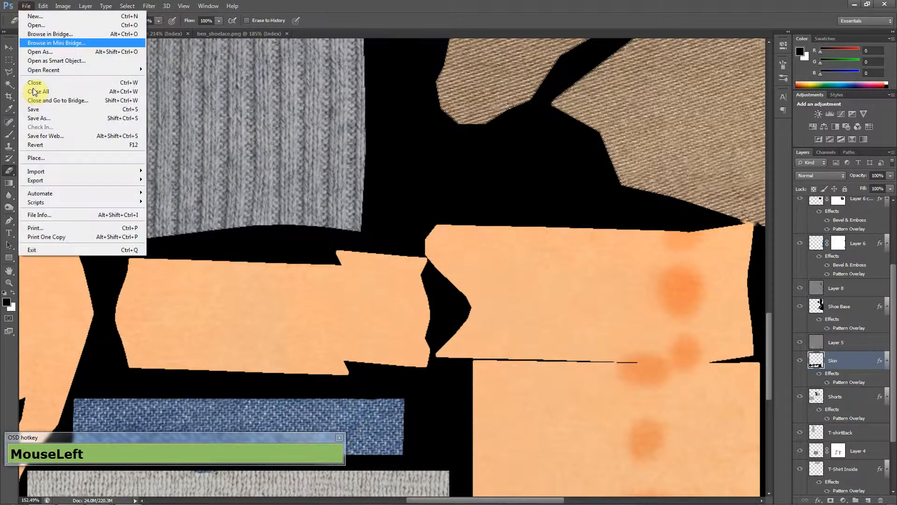
click(40, 117)
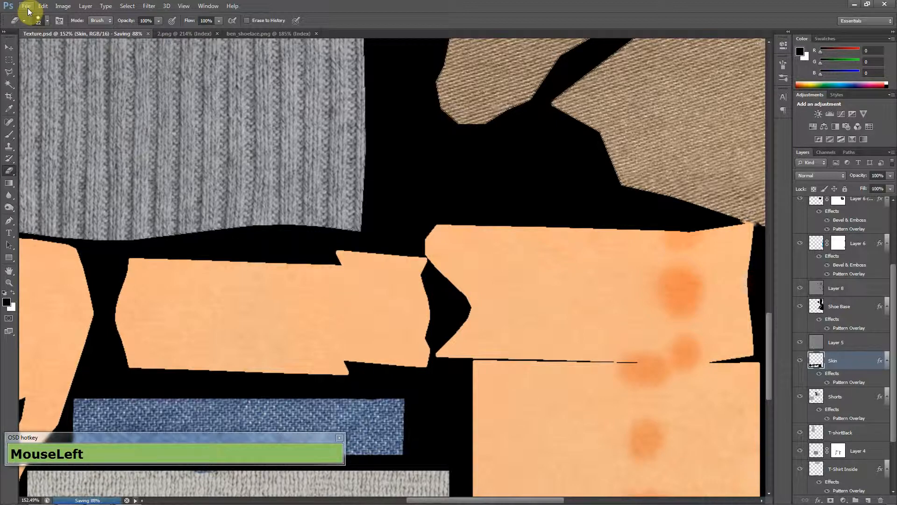
click(27, 6)
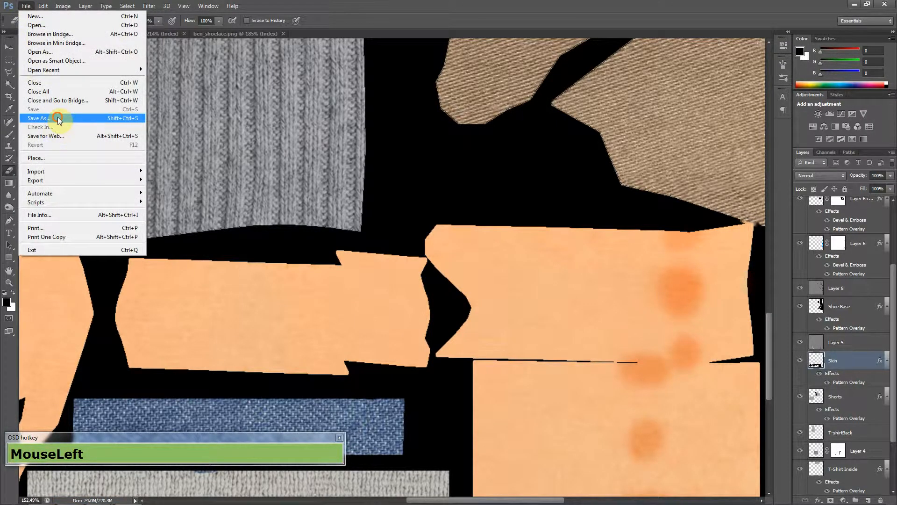
click(60, 118)
click(280, 326)
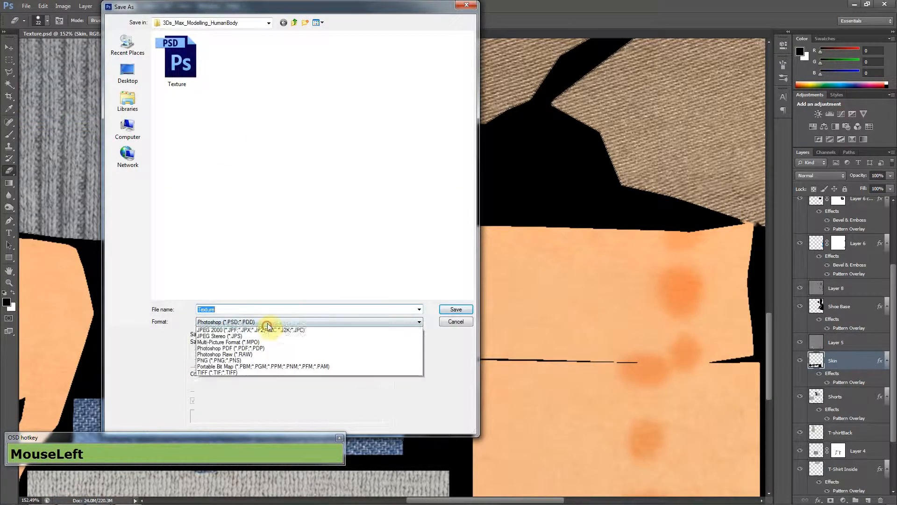
click(265, 367)
double_click(338, 133)
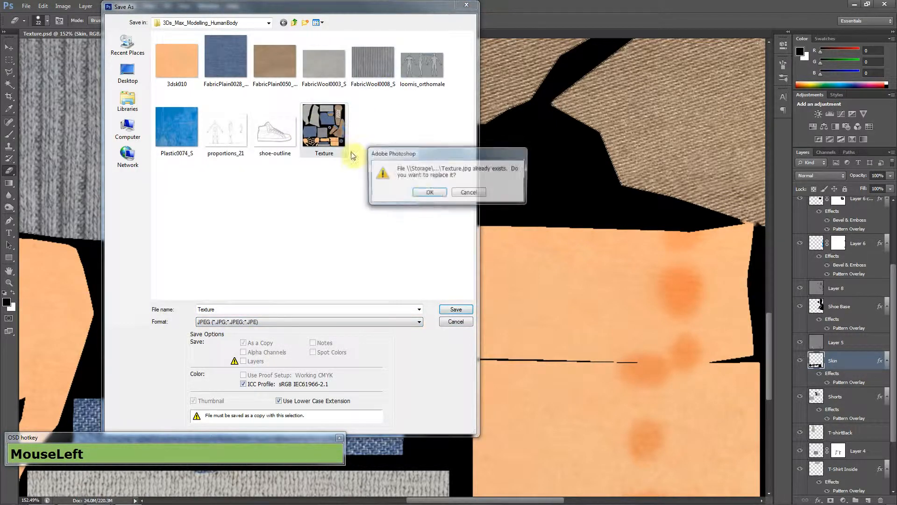
click(419, 192)
click(504, 134)
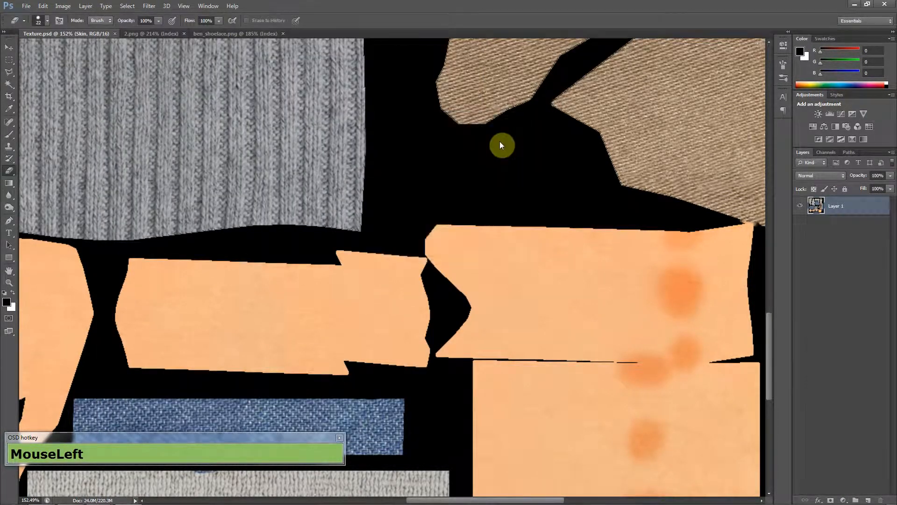
Switch to 3ds Max and examine the character's lower legs and socks for texture seams with edged faces shown.
key(alt+Tab)
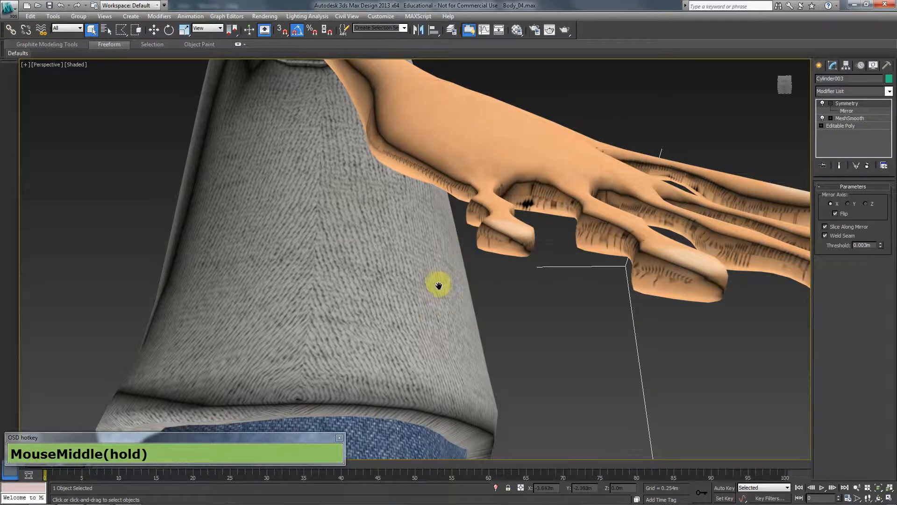
alt+middle_drag(438, 285, 563, 205)
alt+middle_drag(382, 229, 310, 276)
scroll(430, 270, down, 3)
middle_drag(433, 324, 372, 257)
scroll(327, 240, up, 6)
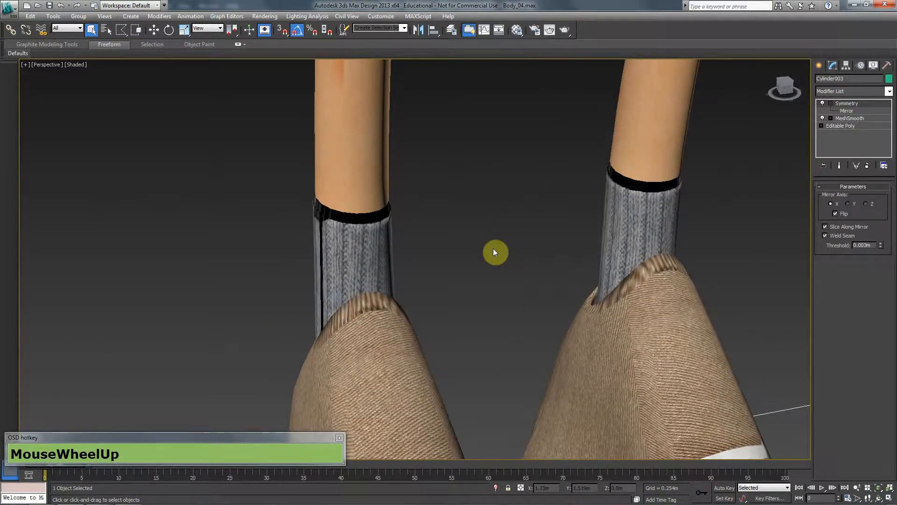
scroll(392, 250, up, 2)
key(F4)
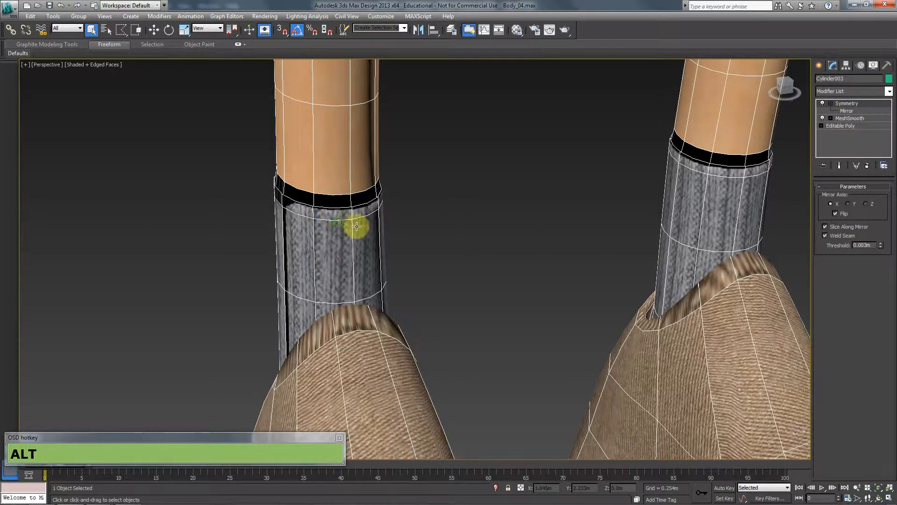
alt+middle_drag(356, 224, 376, 233)
Switch to Photoshop and show the UV layer over the texture.
key(alt+Tab)
alt+scroll(371, 213, down, 4)
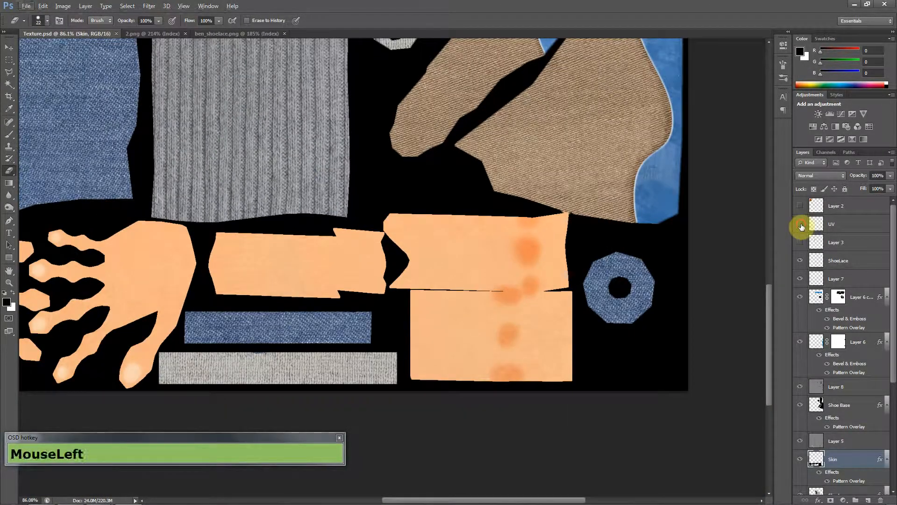
click(801, 224)
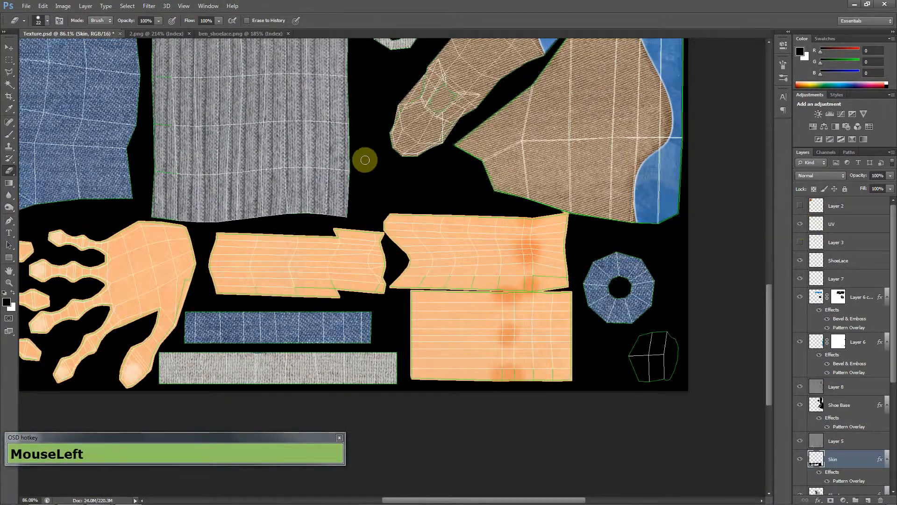
scroll(381, 156, up, 2)
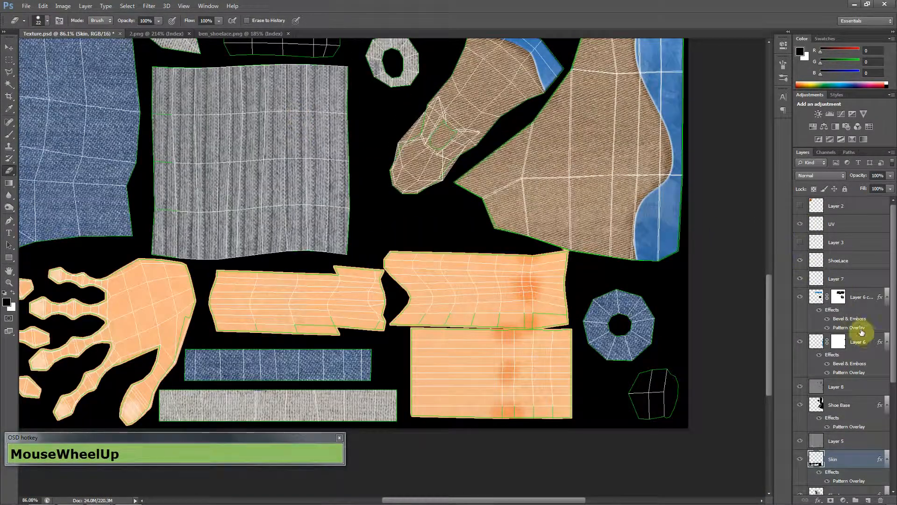
mouse_move(892, 336)
mouse_down()
mouse_move(894, 320)
mouse_move(890, 342)
mouse_up()
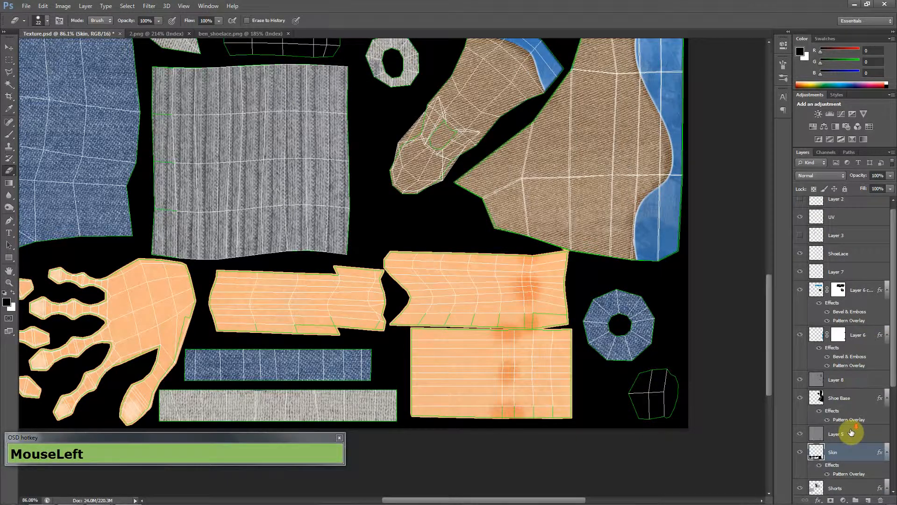
scroll(851, 420, down, 9)
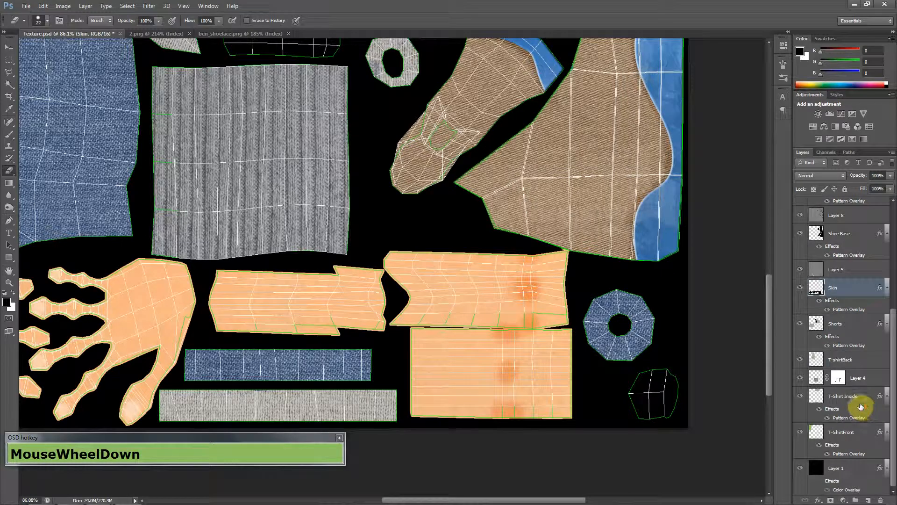
scroll(861, 406, up, 7)
scroll(861, 406, up, 3)
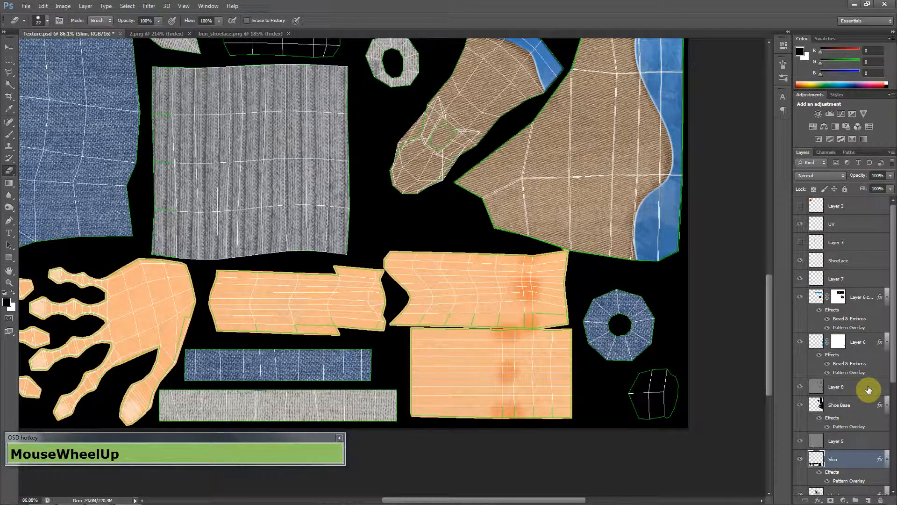
scroll(866, 396, down, 2)
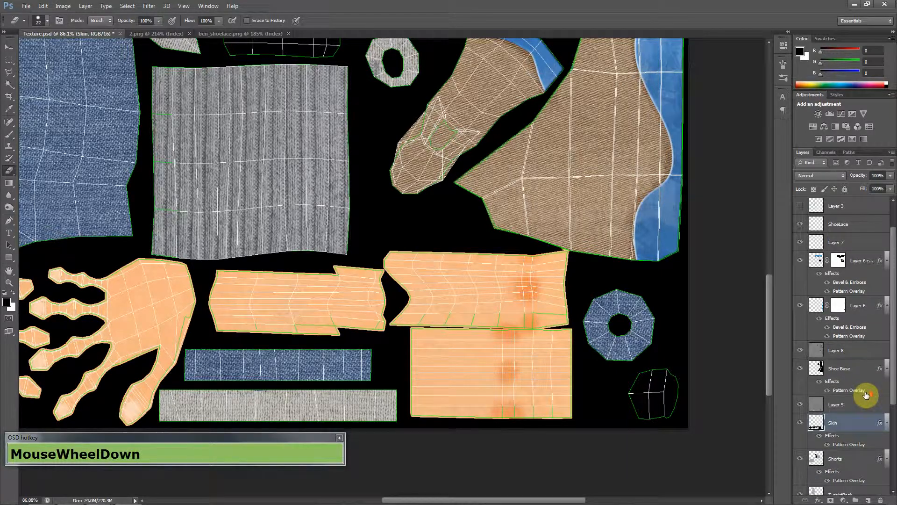
Hide Layer 8 and Layer 5, and select the grey ribbed fabric's layer, Layer 4.
click(9, 47)
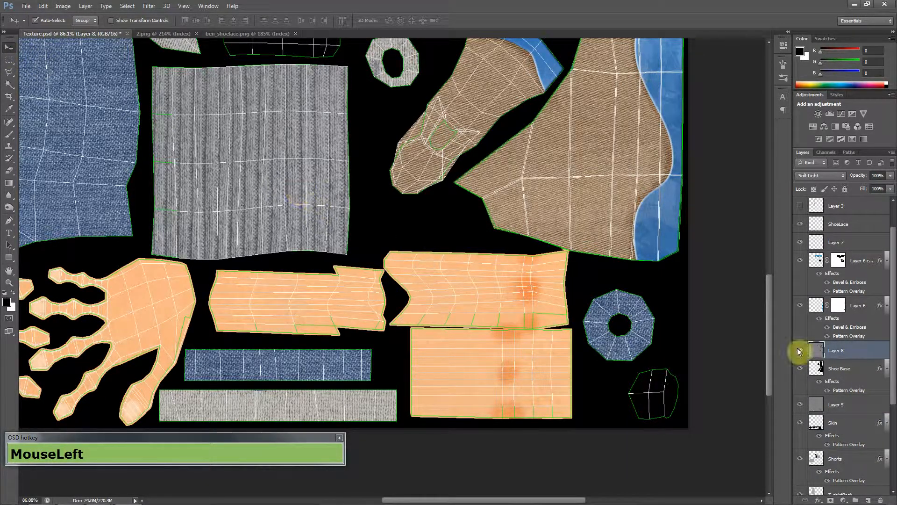
click(827, 352)
click(800, 351)
click(836, 404)
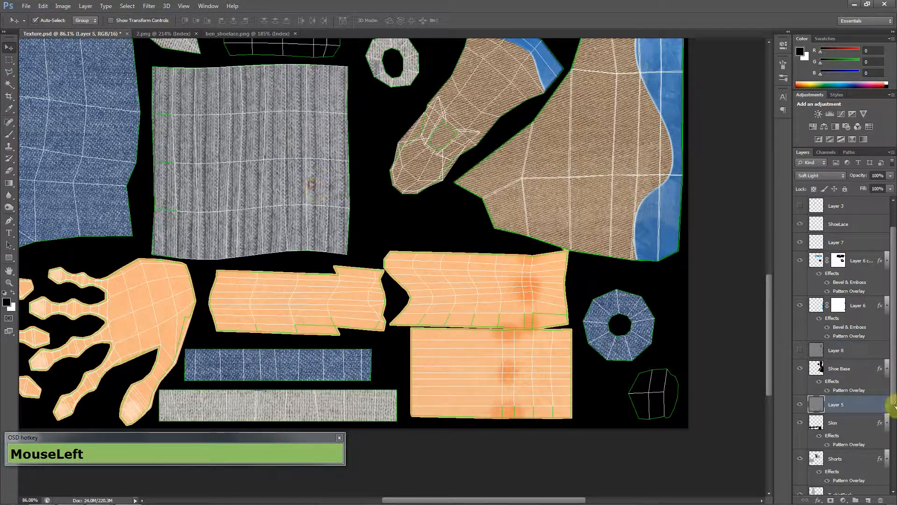
click(800, 404)
click(317, 176)
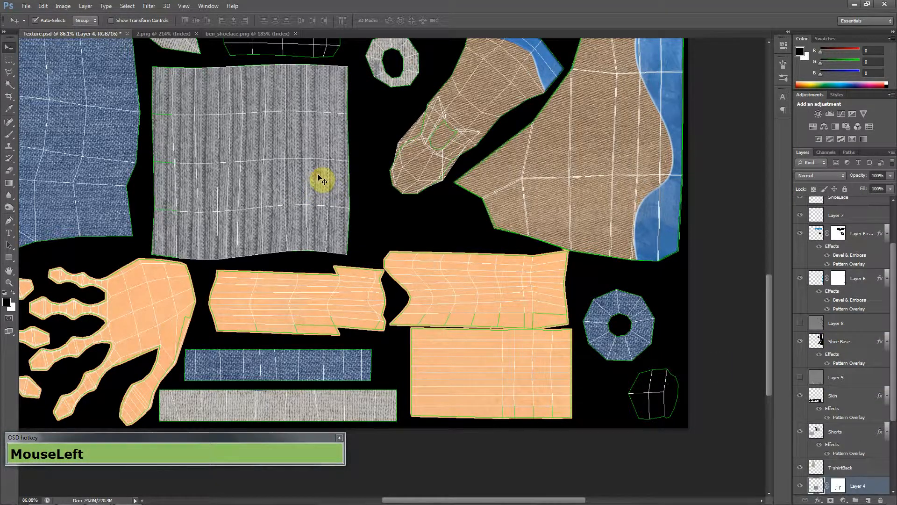
scroll(830, 435, down, 1)
scroll(830, 435, down, 2)
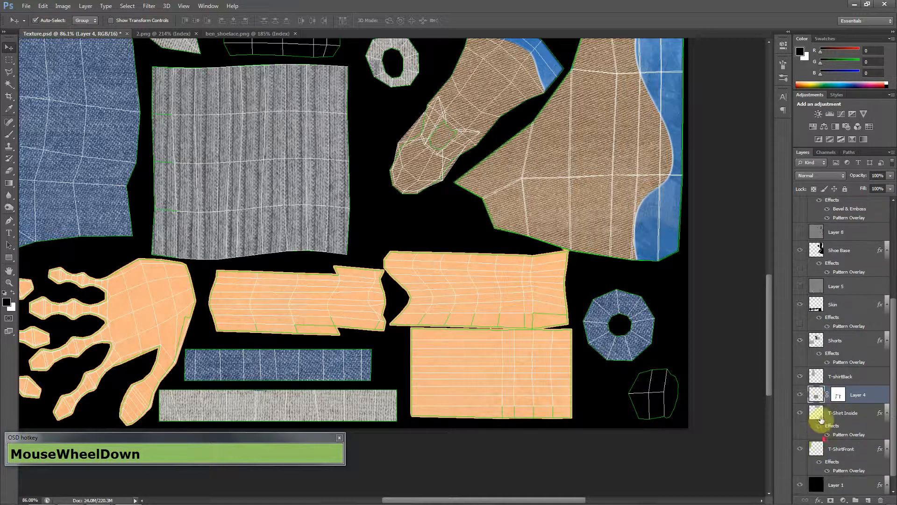
Paint white on Layer 4's mask with a 10 px Brush to extend the ribbed fabric past its upper UV border.
ctrl+click(820, 397)
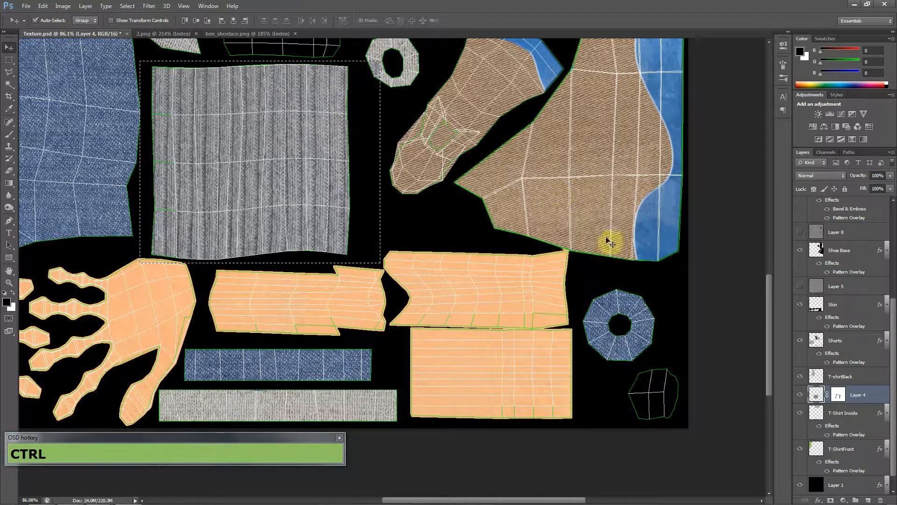
ctrl+click(838, 395)
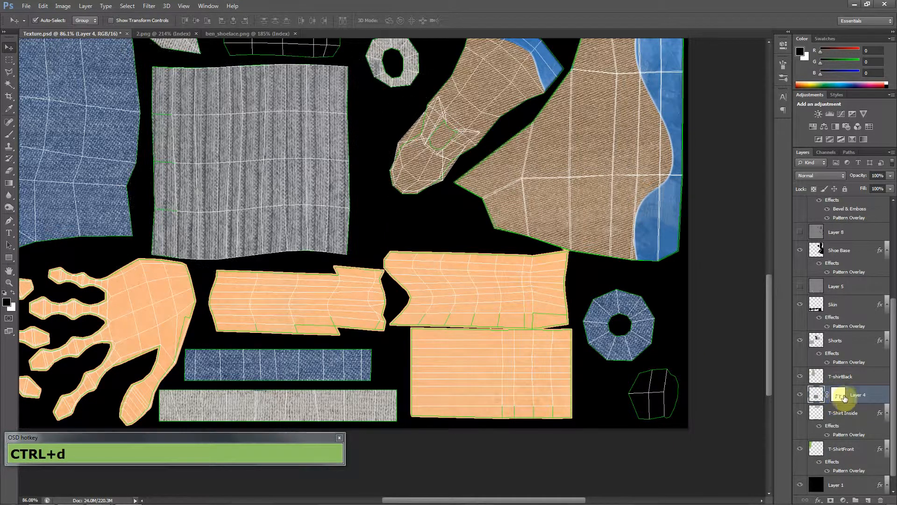
click(839, 395)
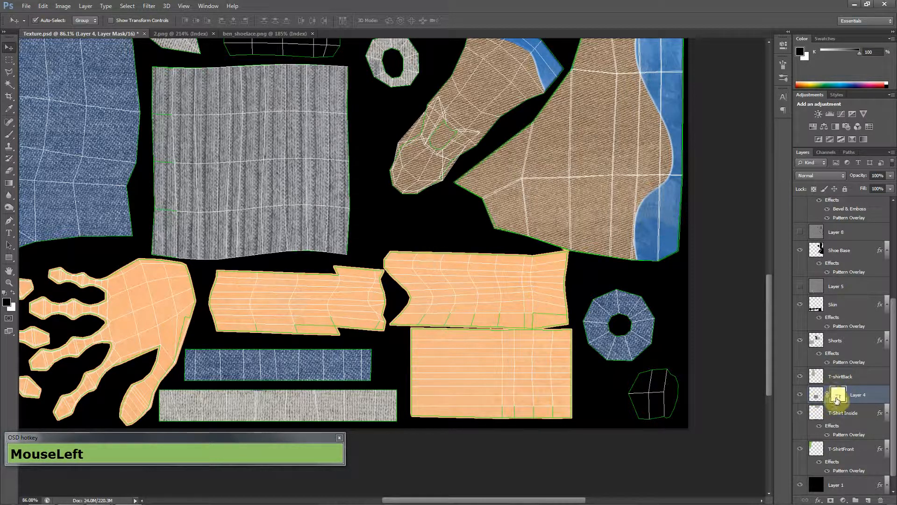
alt+scroll(192, 78, up, 1)
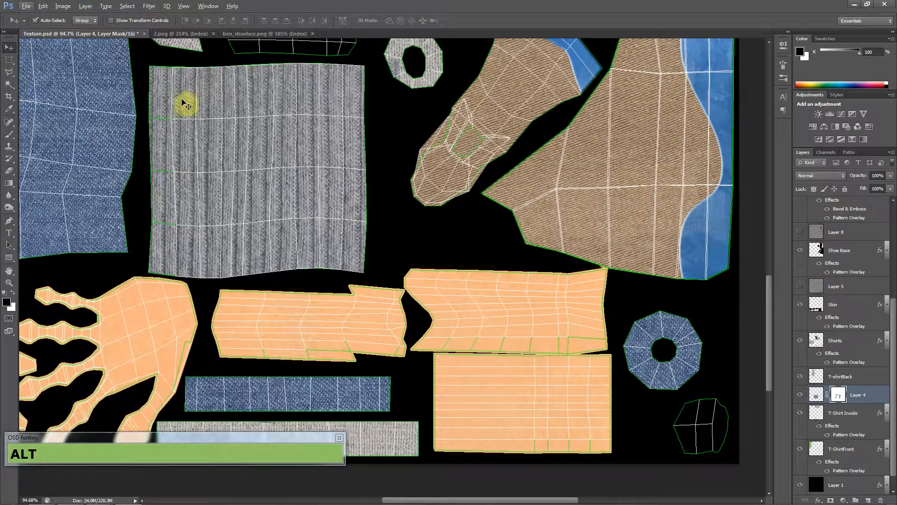
click(10, 135)
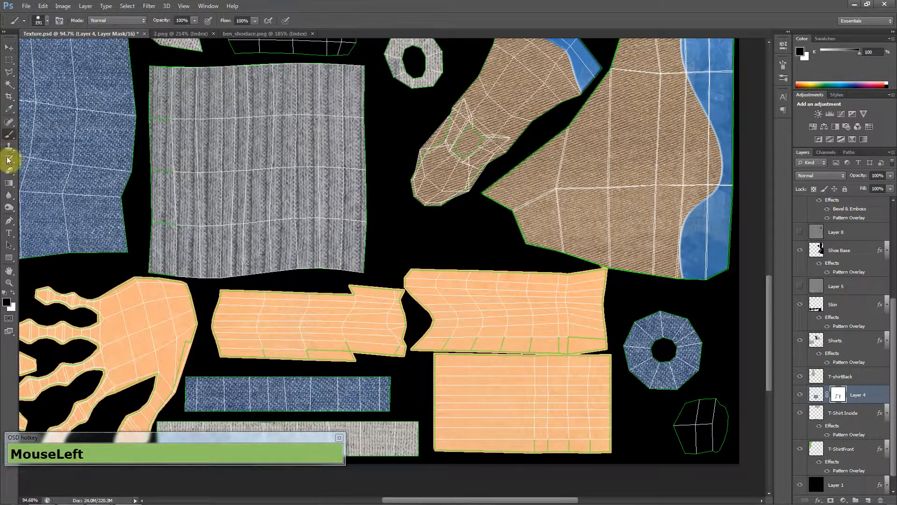
right_click(336, 98)
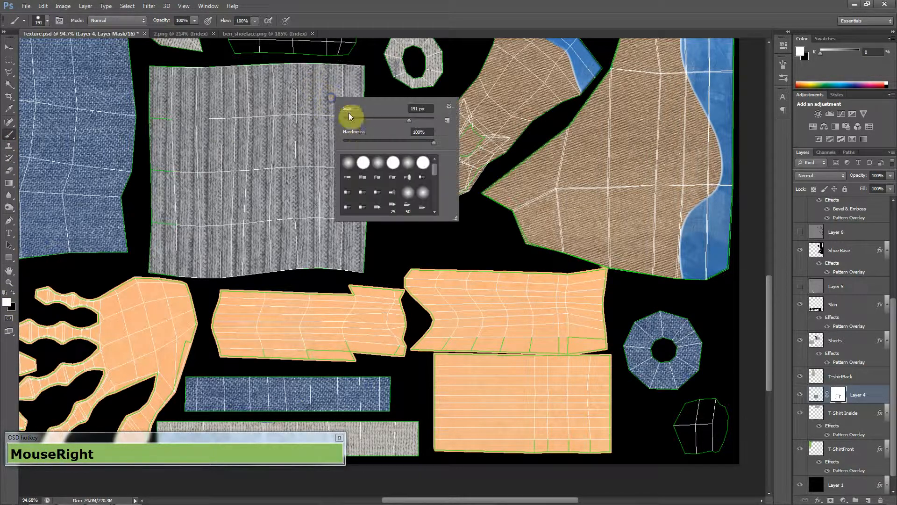
drag(355, 120, 347, 120)
click(815, 394)
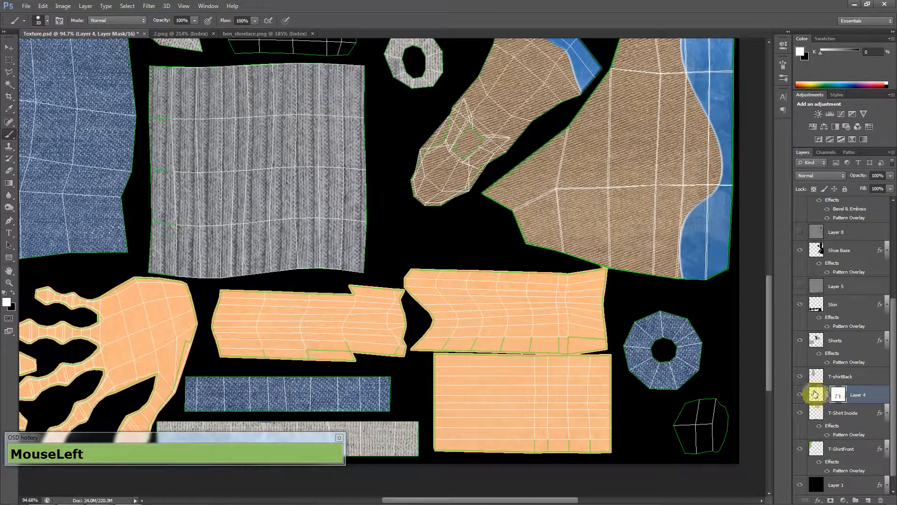
alt+scroll(336, 43, up, 1)
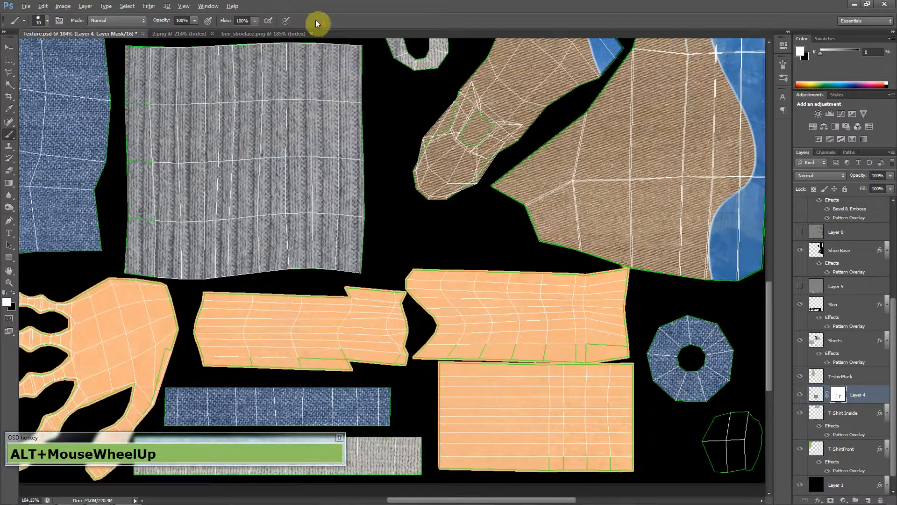
drag(314, 74, 416, 261)
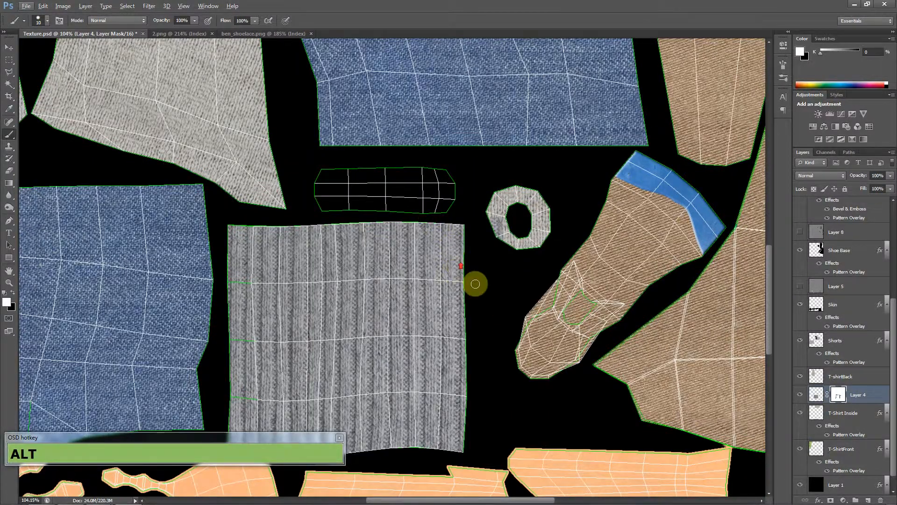
alt+scroll(502, 305, up, 3)
mouse_move(514, 313)
mouse_down()
mouse_move(545, 307)
mouse_move(330, 300)
mouse_move(114, 316)
mouse_move(120, 312)
mouse_up()
Enlarge the Brush to 31 px and paint Layer 4's mask around the ribbed fabric's borders to extend it beyond the UV outline.
right_click(350, 327)
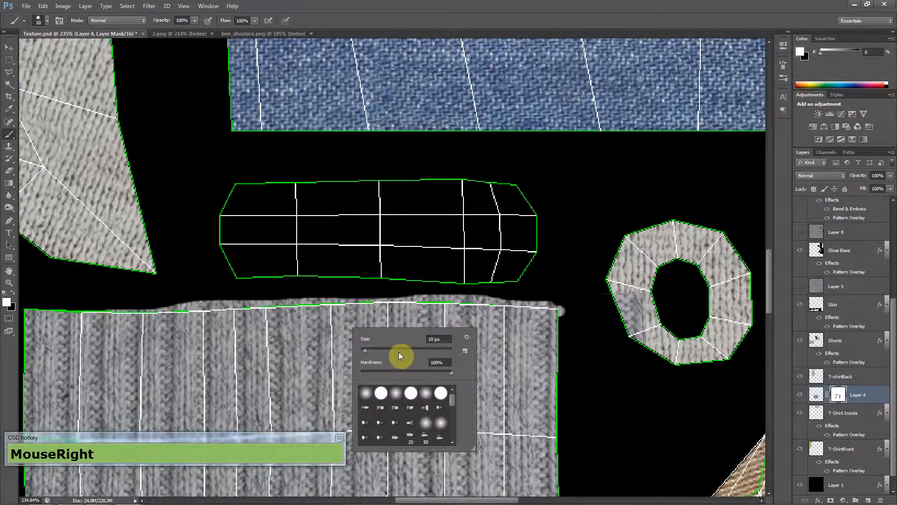
click(374, 350)
click(299, 311)
mouse_move(295, 311)
mouse_down()
mouse_move(544, 314)
mouse_move(551, 380)
mouse_move(538, 435)
mouse_up()
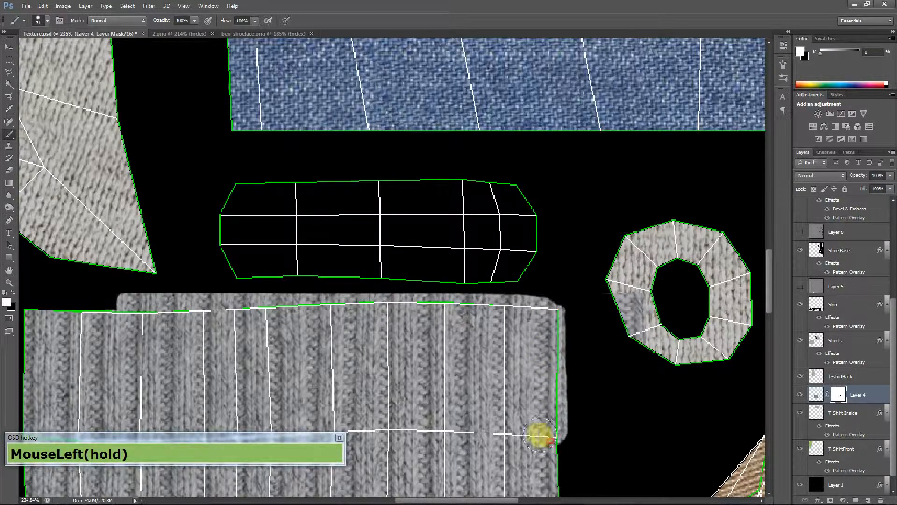
drag(499, 400, 474, 147)
mouse_move(532, 188)
mouse_down()
mouse_move(540, 258)
mouse_move(534, 427)
mouse_up()
drag(496, 399, 452, 87)
mouse_move(505, 129)
mouse_down()
mouse_move(490, 144)
mouse_move(481, 254)
mouse_move(327, 248)
mouse_move(104, 265)
mouse_up()
mouse_move(252, 190)
mouse_down()
mouse_move(493, 195)
mouse_move(541, 275)
mouse_move(577, 279)
mouse_up()
mouse_move(576, 280)
mouse_down()
mouse_move(491, 256)
mouse_move(501, 260)
mouse_move(411, 251)
mouse_move(422, 170)
mouse_move(475, 81)
mouse_move(521, 236)
mouse_move(501, 274)
mouse_move(416, 340)
mouse_move(416, 220)
mouse_move(436, 88)
mouse_move(541, 274)
mouse_move(537, 294)
mouse_move(437, 248)
mouse_move(421, 216)
mouse_move(416, 130)
mouse_move(520, 144)
mouse_move(515, 126)
mouse_up()
Hide the UV layer so the wireframe is left out of the texture.
click(800, 286)
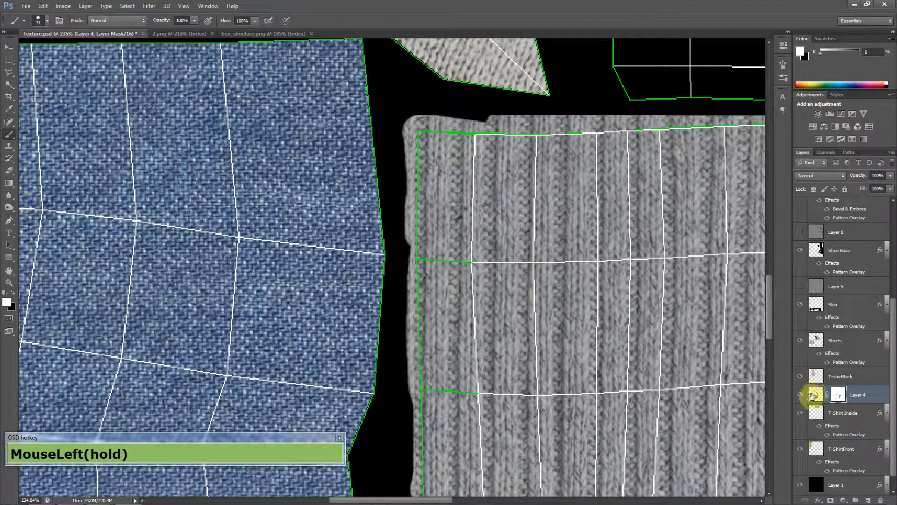
scroll(817, 267, up, 5)
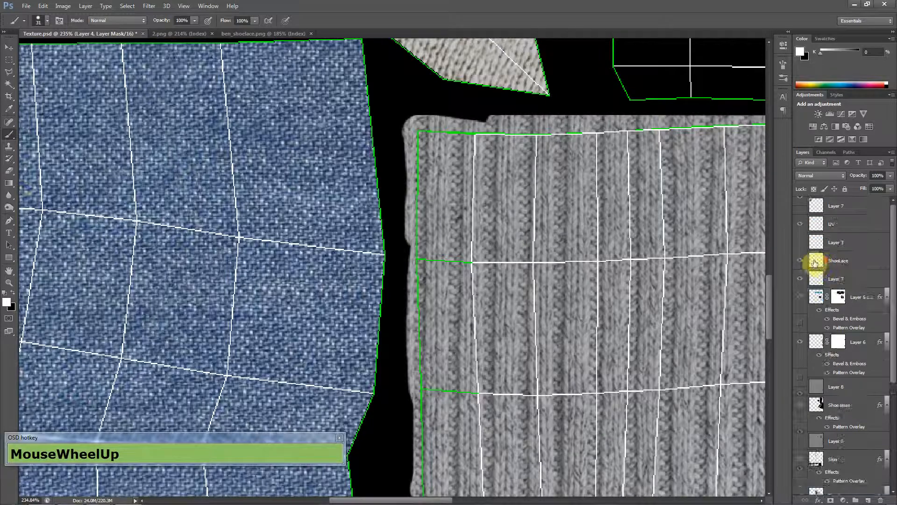
click(796, 229)
Save a JPEG copy over the existing Texture file at quality 12 (Maximum) with the Baseline Optimized format.
click(26, 6)
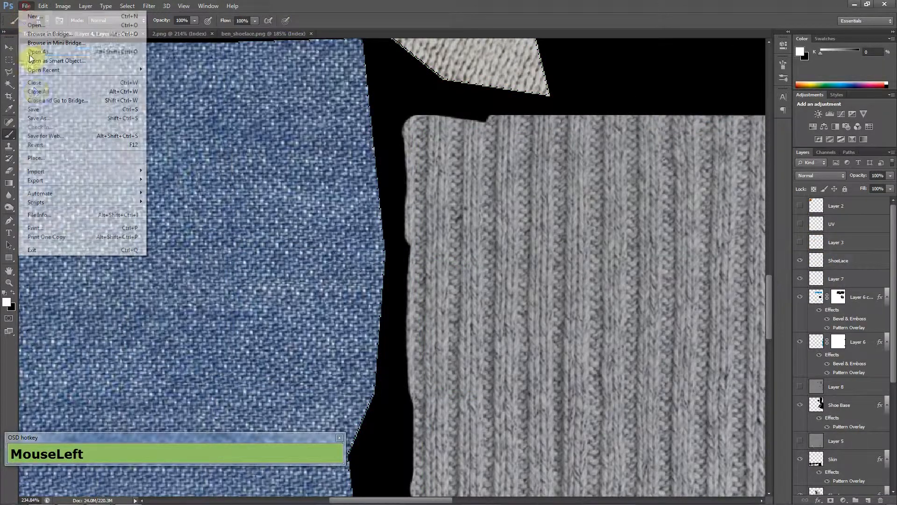
click(53, 119)
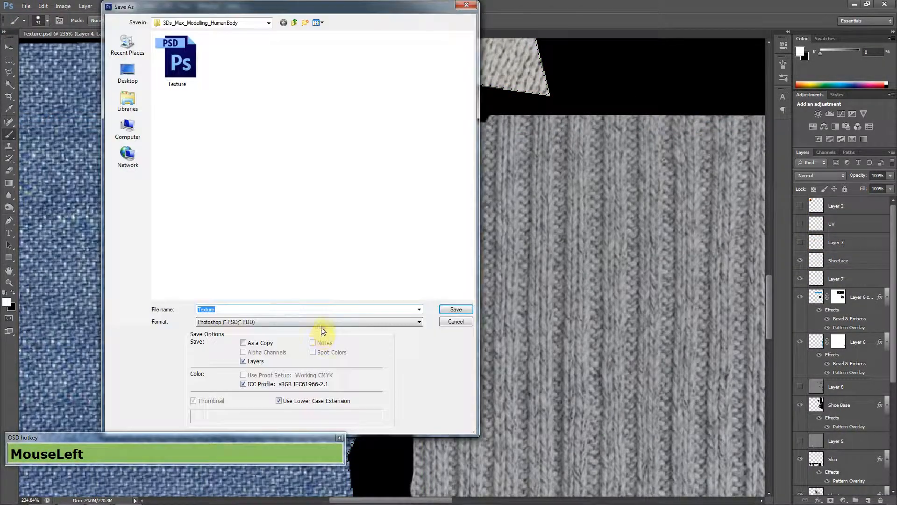
click(317, 322)
click(285, 360)
double_click(344, 140)
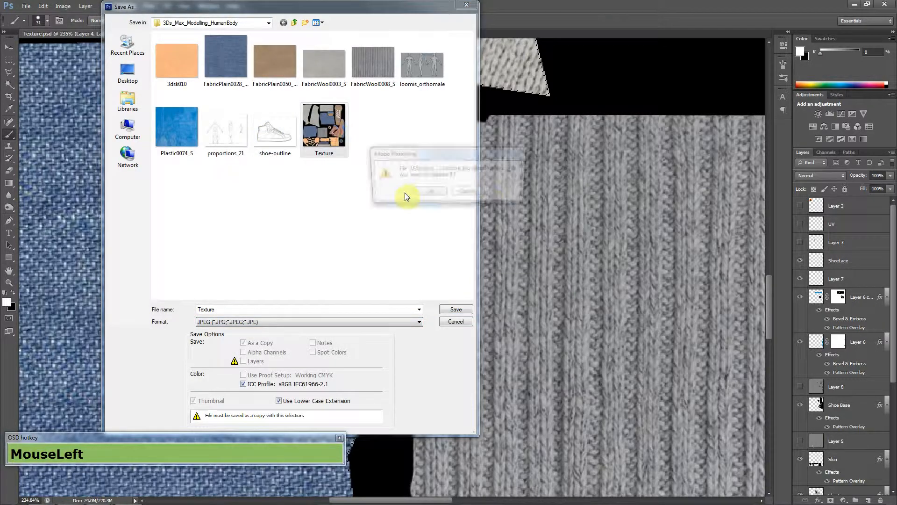
click(437, 195)
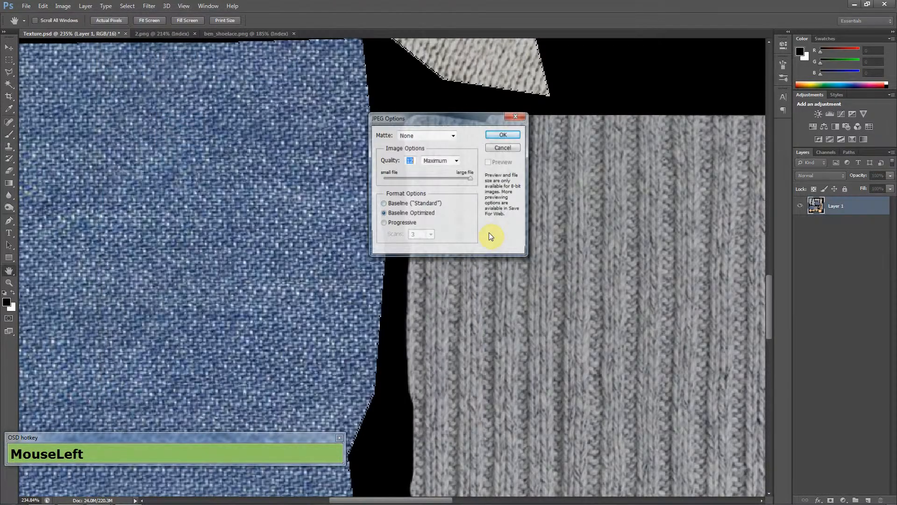
click(503, 134)
Switch to 3ds Max and examine the sock's upper rim and side seam with the updated texture.
key(alt+Tab)
middle_drag(302, 265, 390, 224)
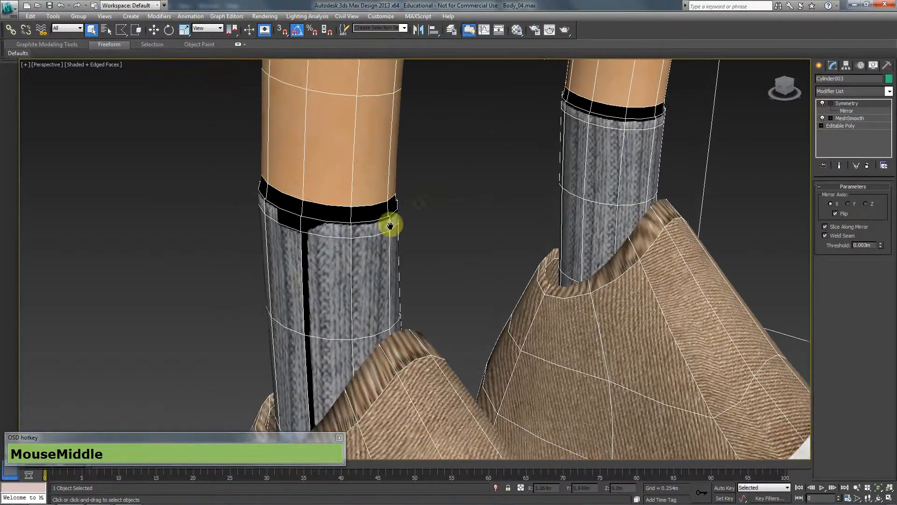
middle_drag(354, 314, 408, 271)
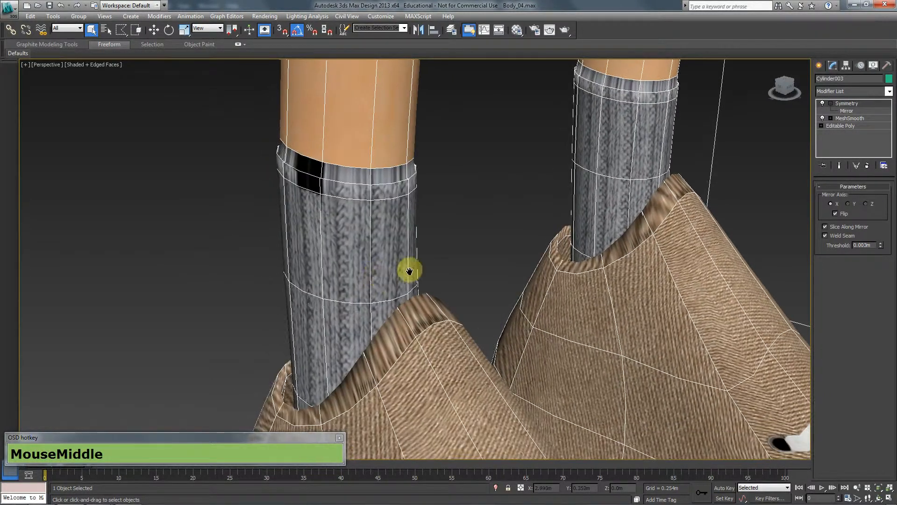
right_click(382, 196)
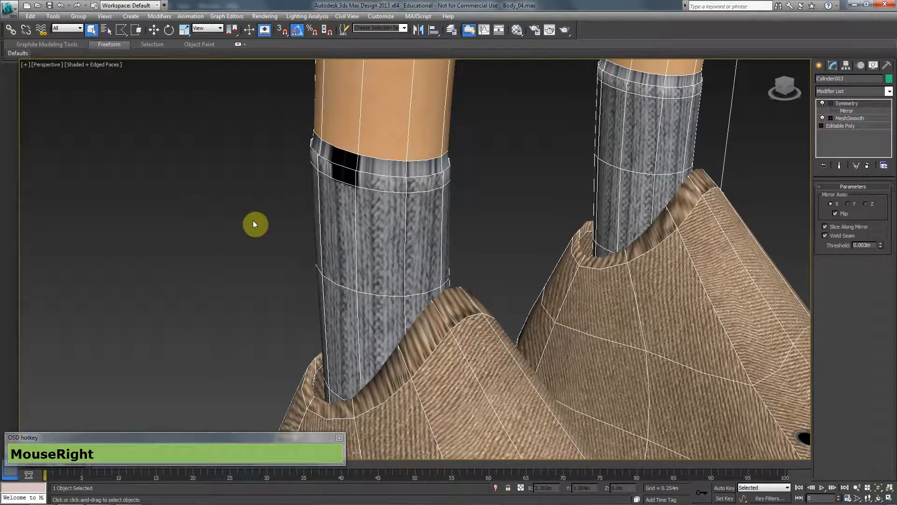
key(q)
key(q)
key(q)
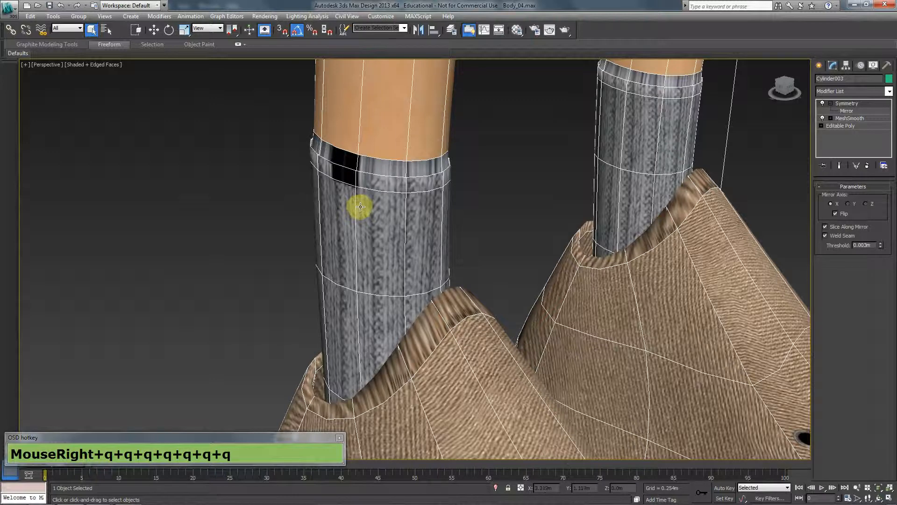
key(q)
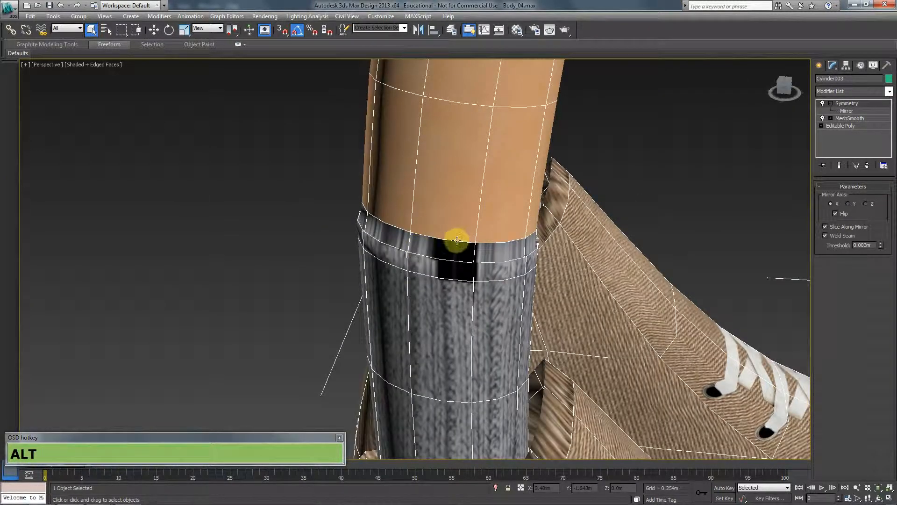
Add an Unwrap UVW modifier directly above the Editable Poly level and open its UV editor.
click(464, 235)
click(869, 126)
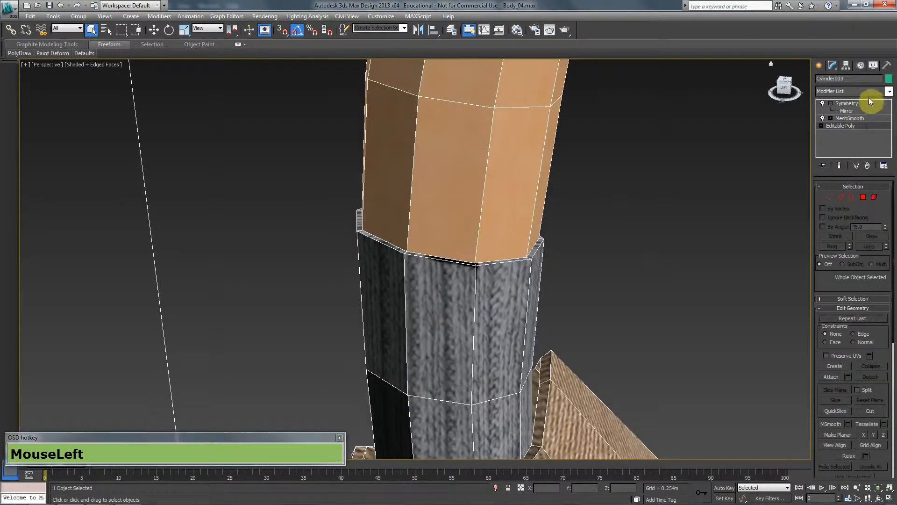
click(868, 92)
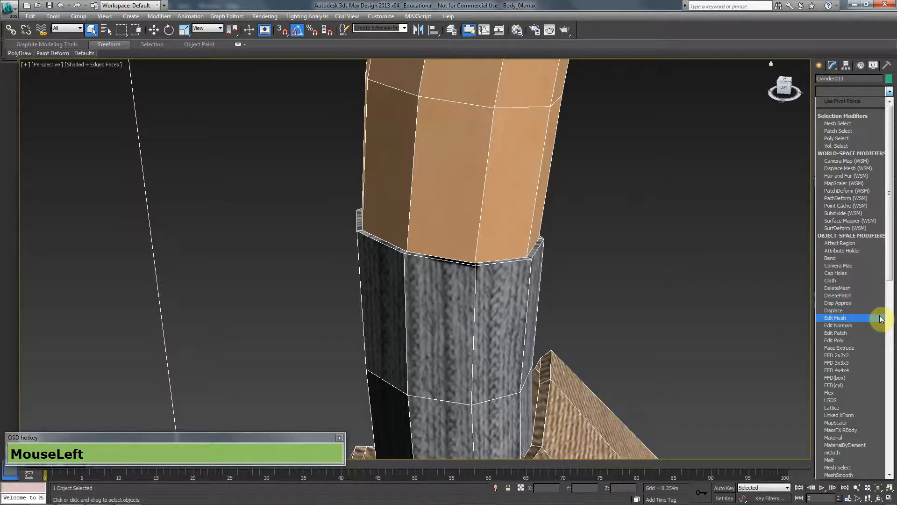
key(u)
key(n)
key(Return)
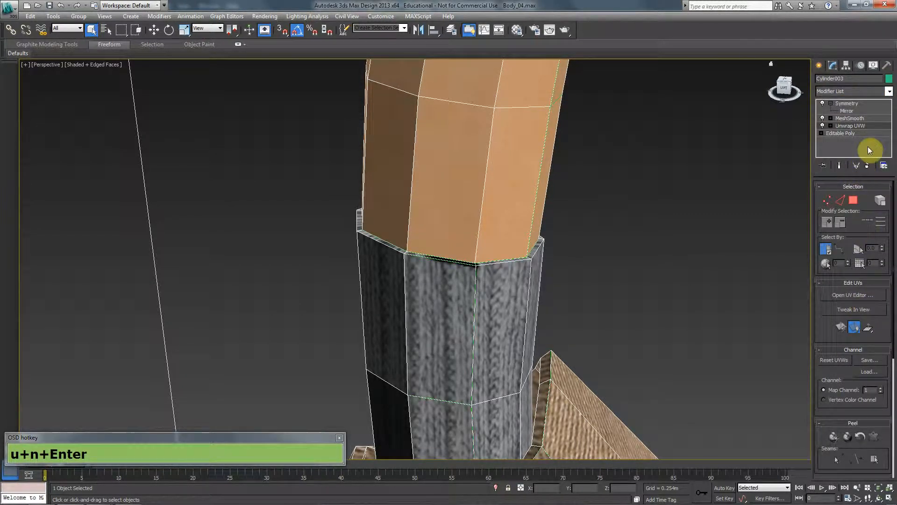
click(860, 295)
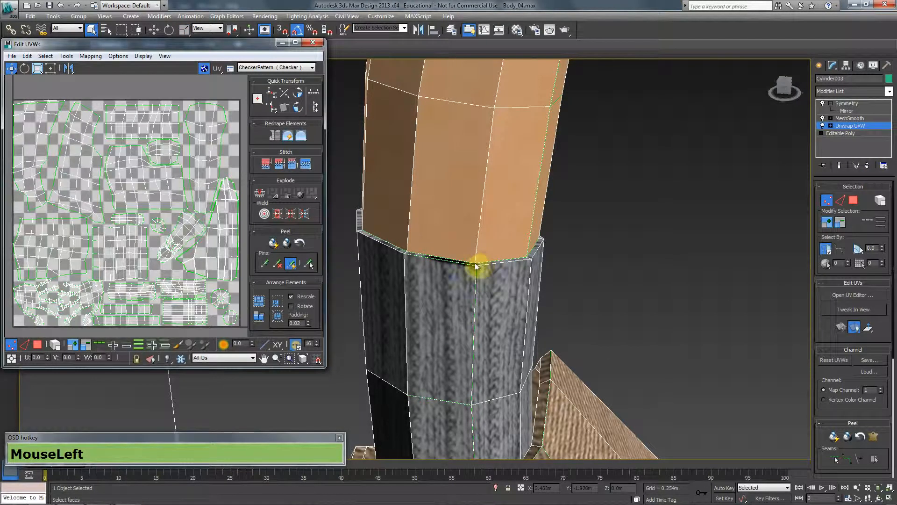
Select the seam vertex at the sock's rim and try moving its matching corner vertex on the UV shell.
click(477, 265)
middle_drag(166, 263, 432, 276)
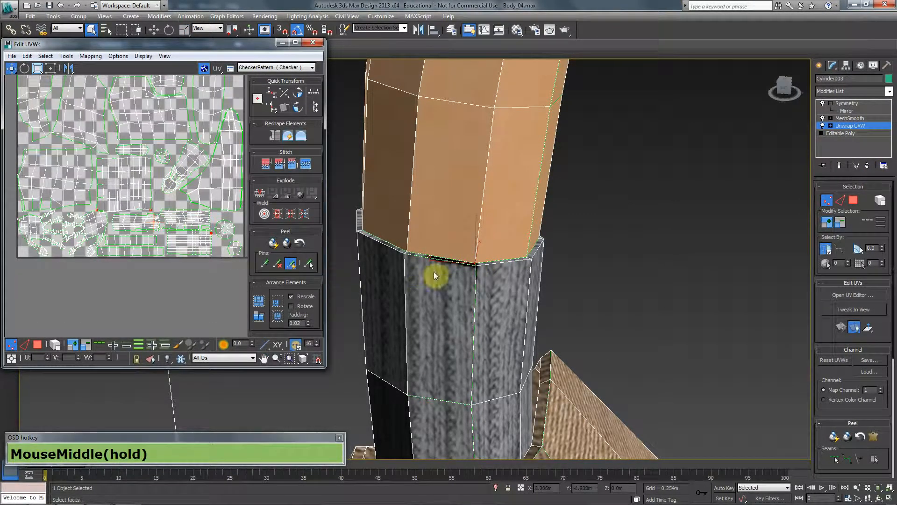
scroll(486, 279, up, 5)
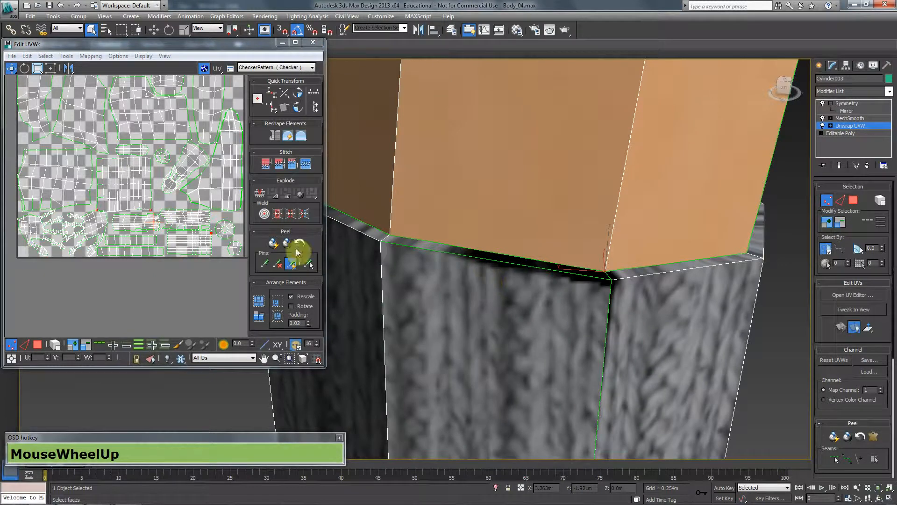
click(611, 281)
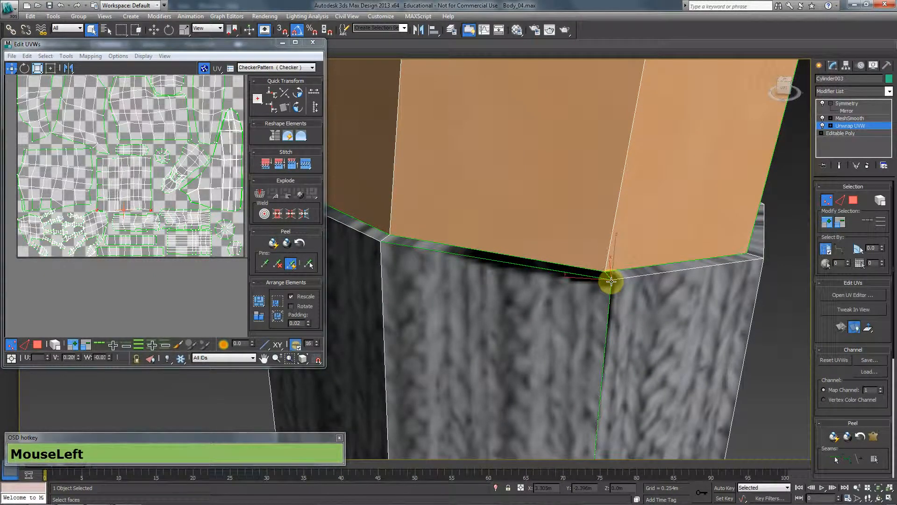
scroll(184, 214, up, 5)
middle_drag(184, 214, 147, 206)
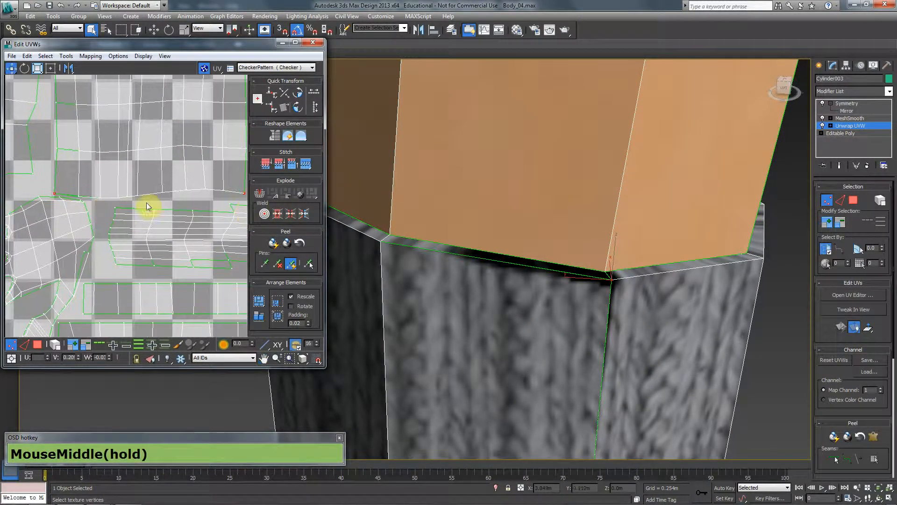
middle_drag(217, 215, 184, 208)
click(214, 190)
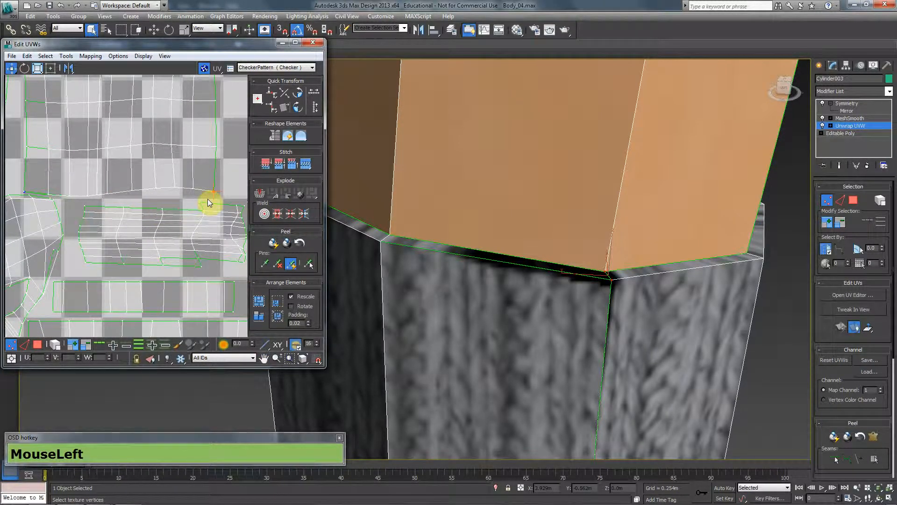
key(ctrl+z)
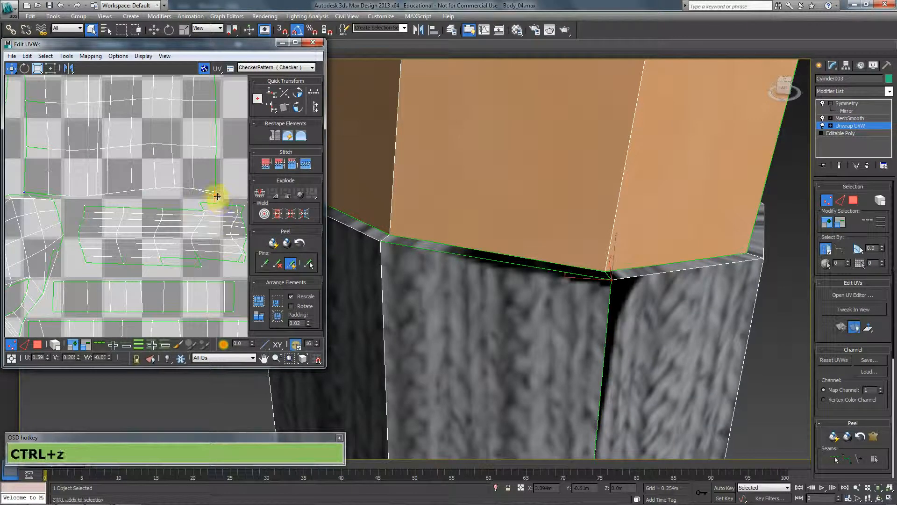
Select the vertices along the sock shell's lower border and show Map #18 (Texture.jpg) behind the UVs.
click(212, 192)
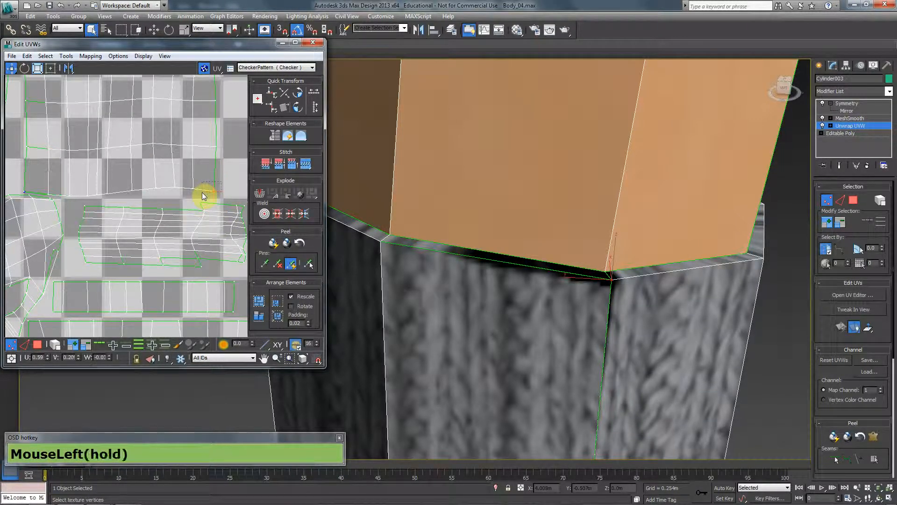
middle_drag(132, 212, 184, 200)
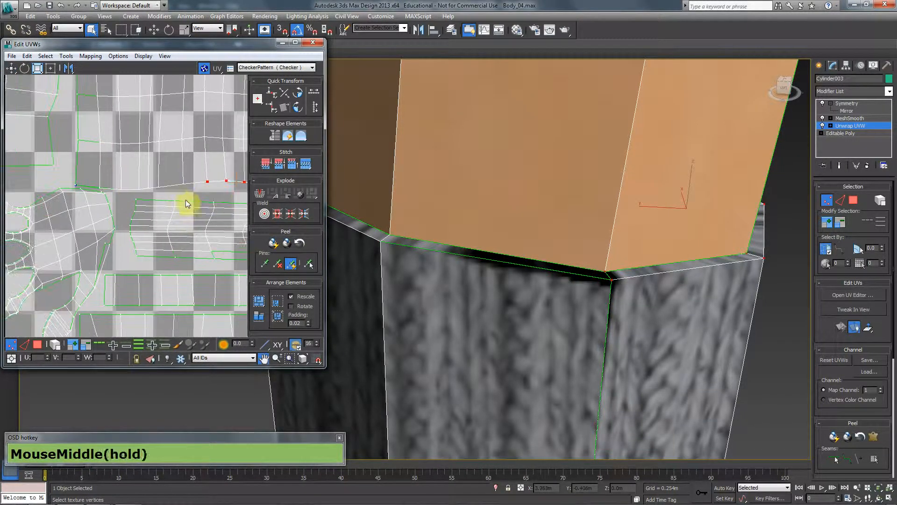
ctrl+click(156, 193)
ctrl+drag(134, 196, 119, 188)
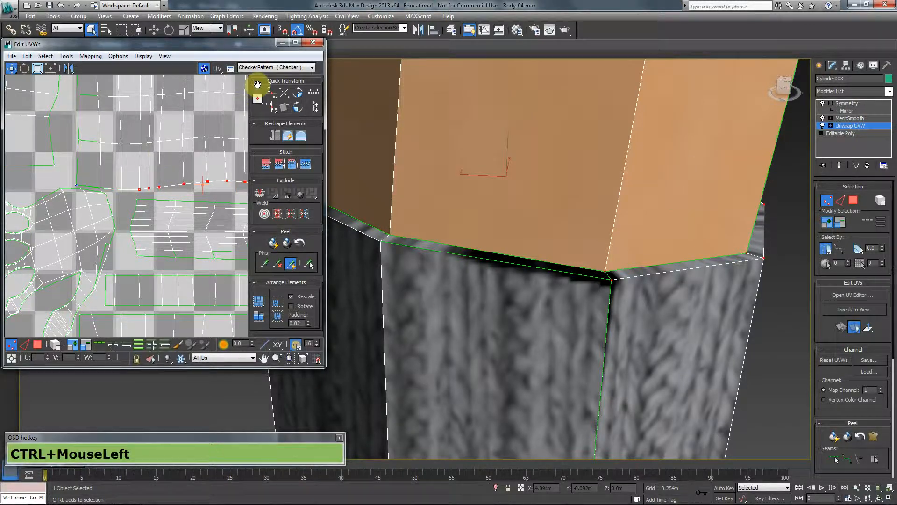
click(276, 67)
click(280, 84)
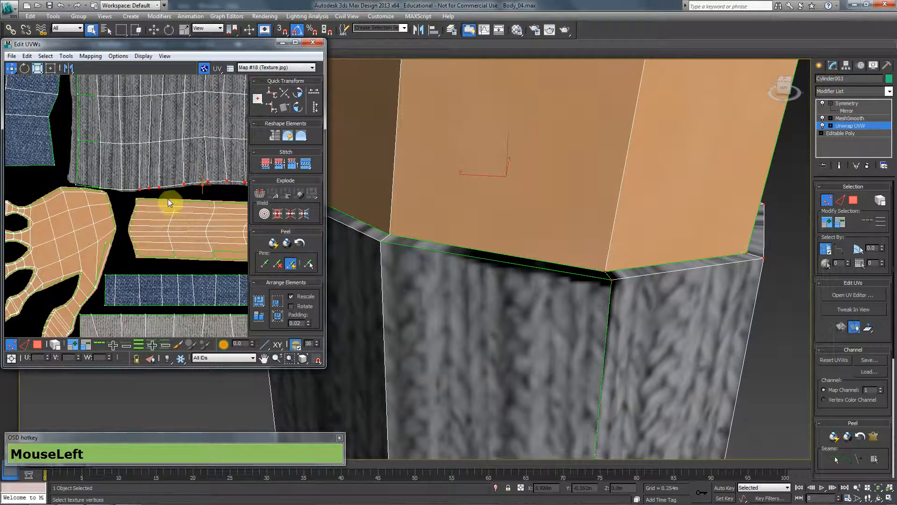
Move the sock shell's lower border and corner vertices inward so they lie on the ribbed fabric.
middle_drag(167, 198, 106, 192)
scroll(233, 200, up, 5)
drag(177, 154, 154, 138)
middle_drag(154, 138, 156, 199)
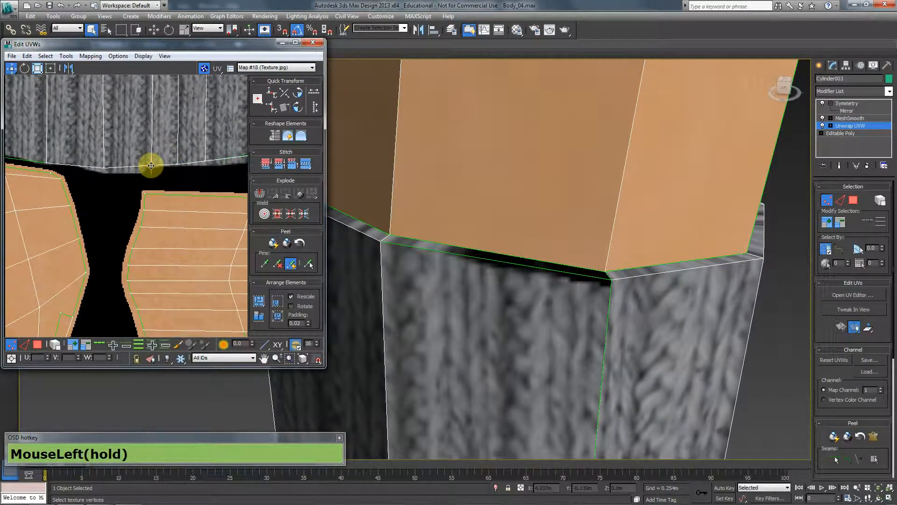
middle_drag(80, 192, 156, 197)
drag(147, 163, 60, 153)
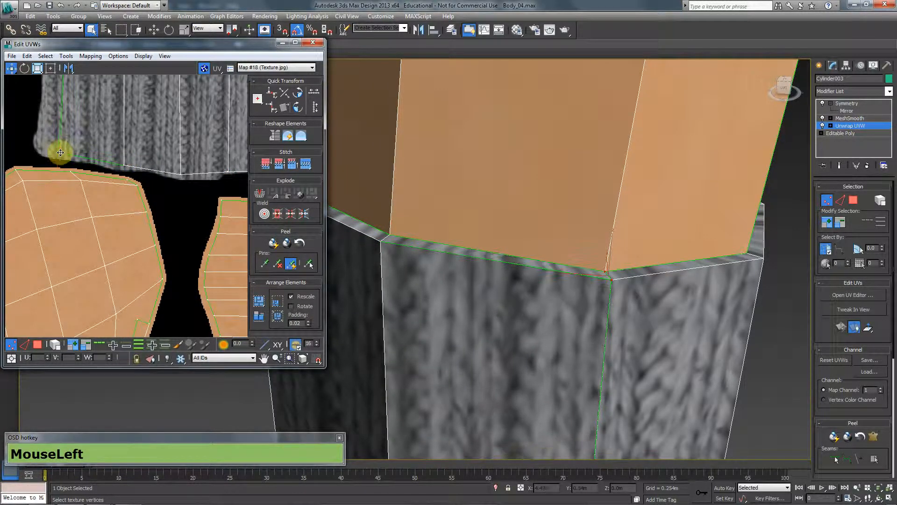
Leave vertex selection, return to the Symmetry modifier and close the UV editor.
click(828, 200)
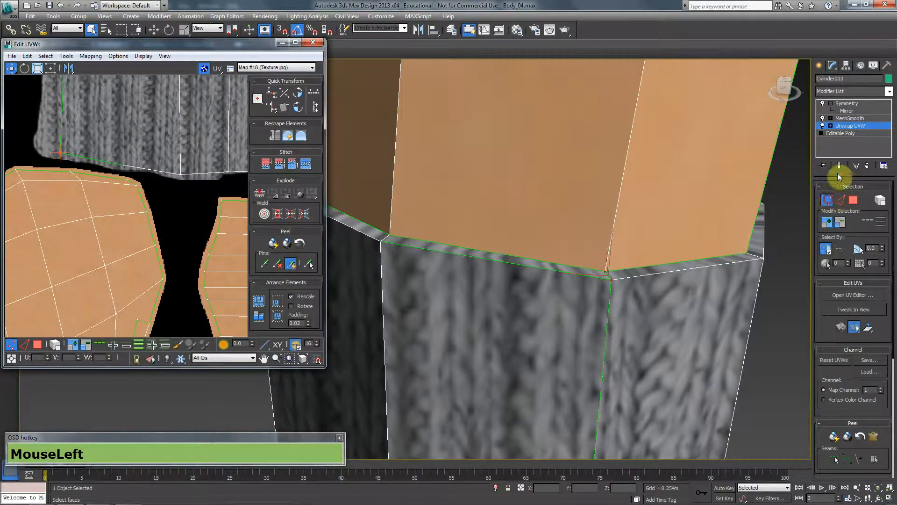
click(848, 103)
click(312, 42)
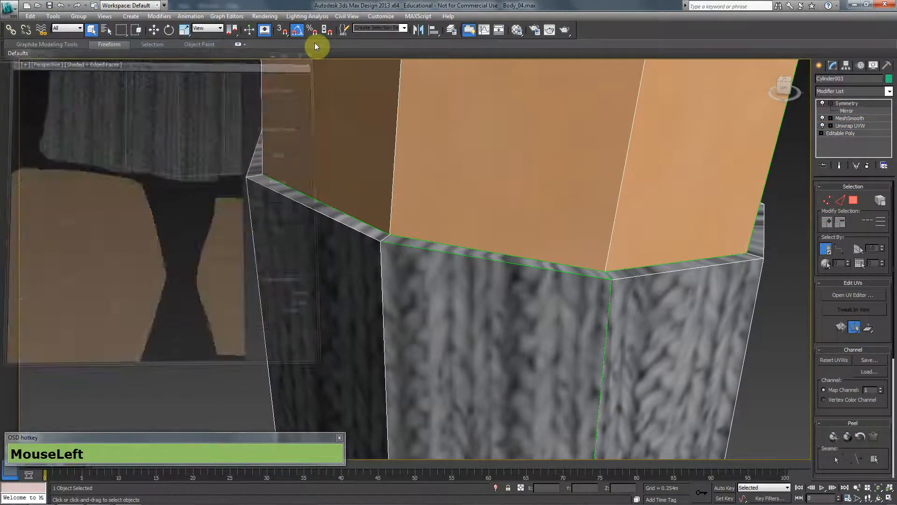
Examine both socks from the side and the back for remaining texture seams.
scroll(480, 250, down, 5)
scroll(488, 252, down, 5)
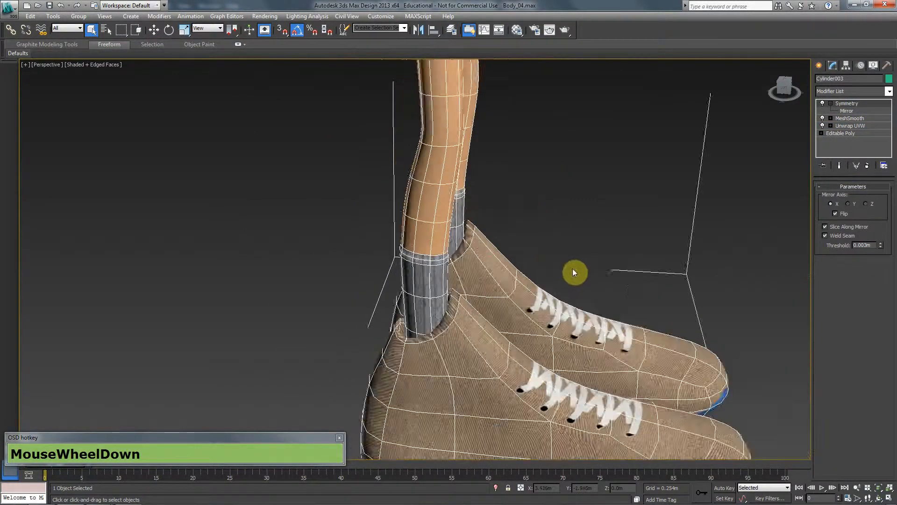
alt+middle_drag(575, 270, 477, 280)
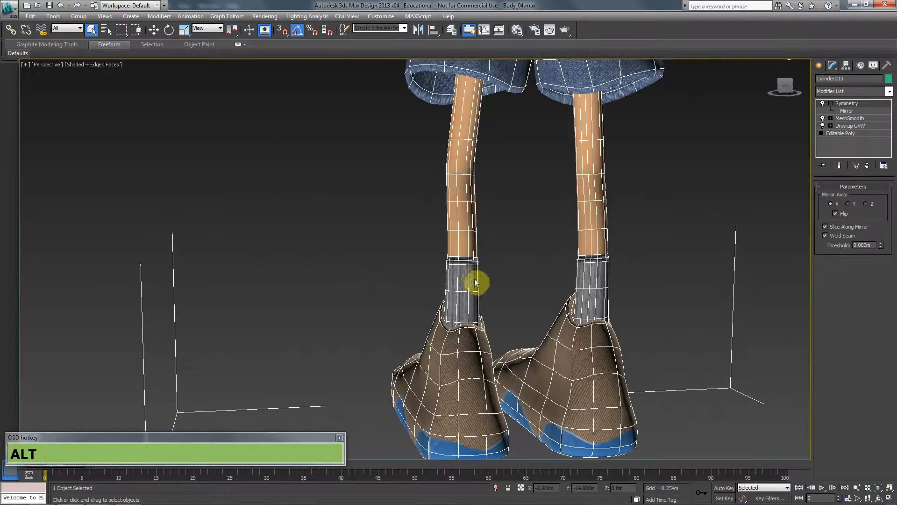
scroll(474, 279, up, 5)
scroll(593, 287, up, 4)
alt+middle_drag(586, 287, 660, 310)
scroll(689, 314, down, 10)
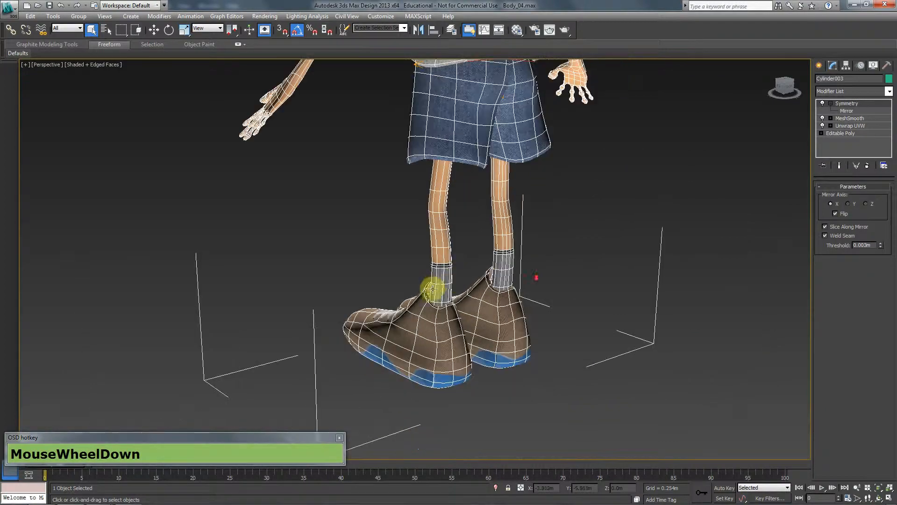
Return to the body's Unwrap UVW modifier and open its UV editor to work on the shirt collar.
alt+middle_drag(426, 288, 493, 157)
scroll(597, 230, down, 5)
alt+middle_drag(596, 230, 664, 232)
scroll(513, 176, up, 5)
middle_drag(513, 176, 514, 149)
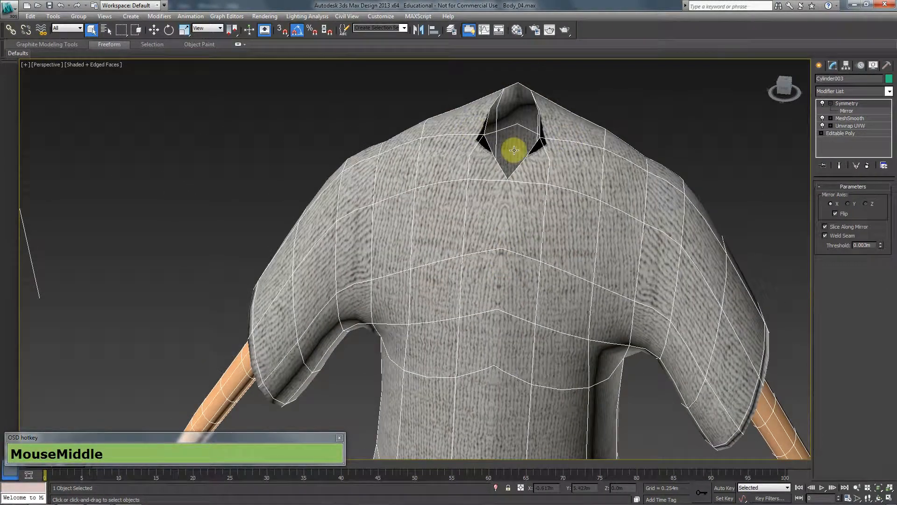
click(868, 123)
click(853, 294)
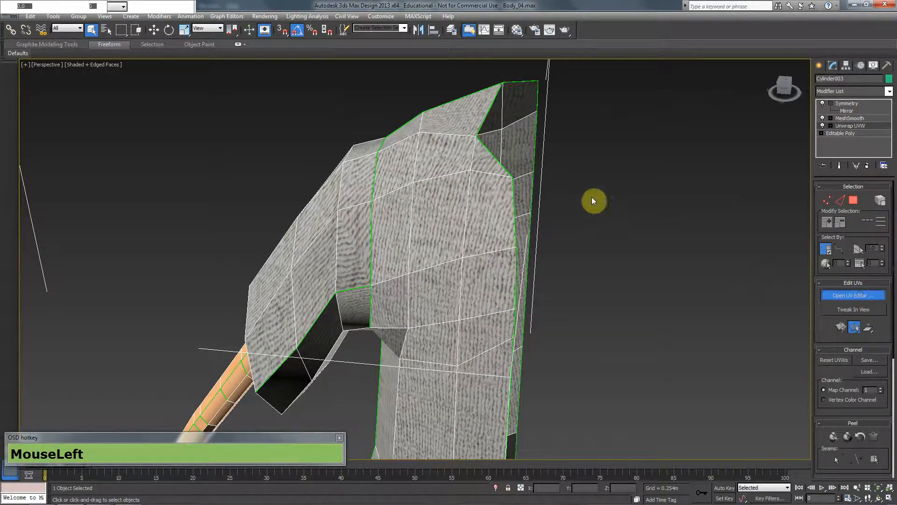
Select the shirt's front neckline edge on the model and locate it in the UV layout.
scroll(202, 206, down, 2)
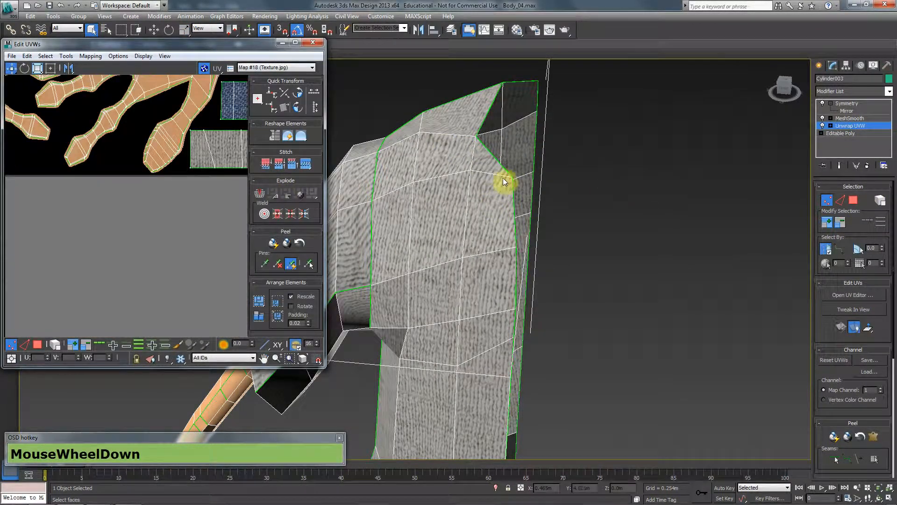
key(2)
click(492, 155)
scroll(189, 156, down, 2)
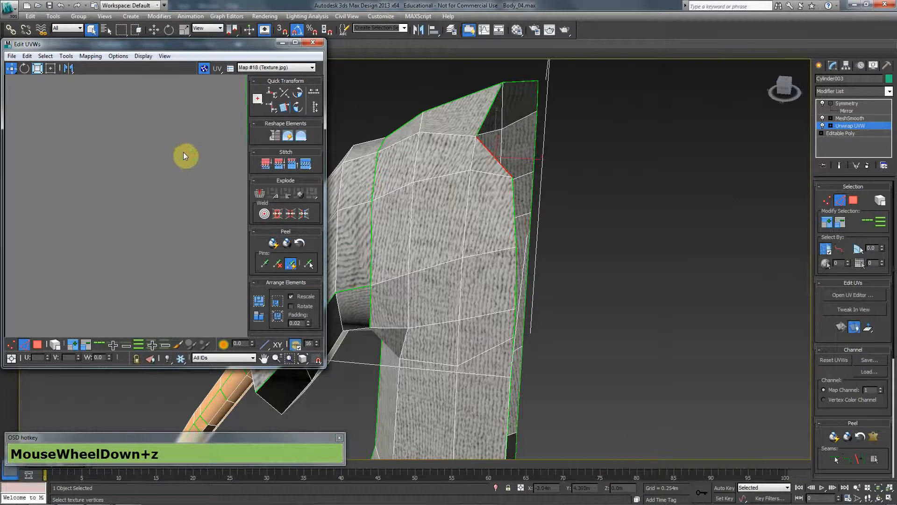
middle_drag(184, 152, 180, 267)
scroll(178, 176, down, 3)
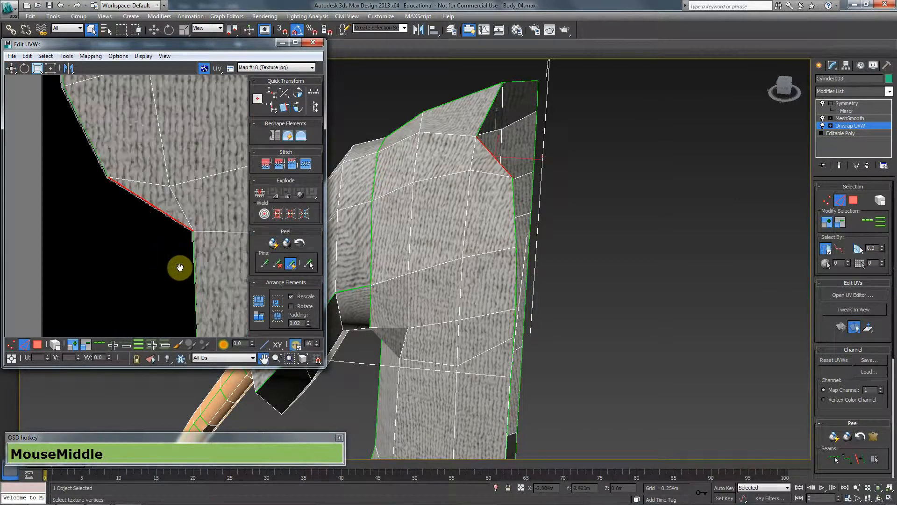
scroll(180, 258, up, 2)
Move the shirt's front neckline vertices and the shoulder corner vertex inward onto the knitted fabric.
key(1)
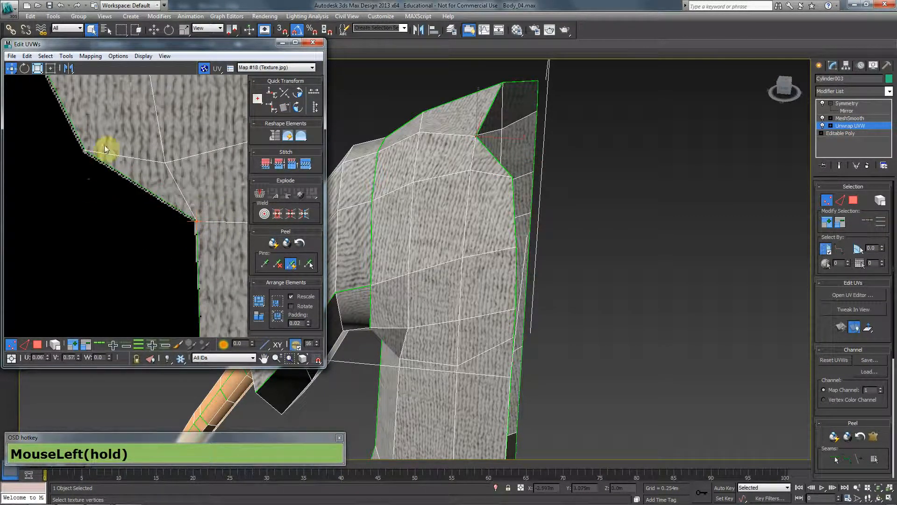
ctrl+click(88, 149)
middle_drag(211, 289, 161, 141)
mouse_move(170, 220)
mouse_down()
mouse_move(154, 277)
mouse_move(160, 250)
mouse_move(194, 276)
mouse_up()
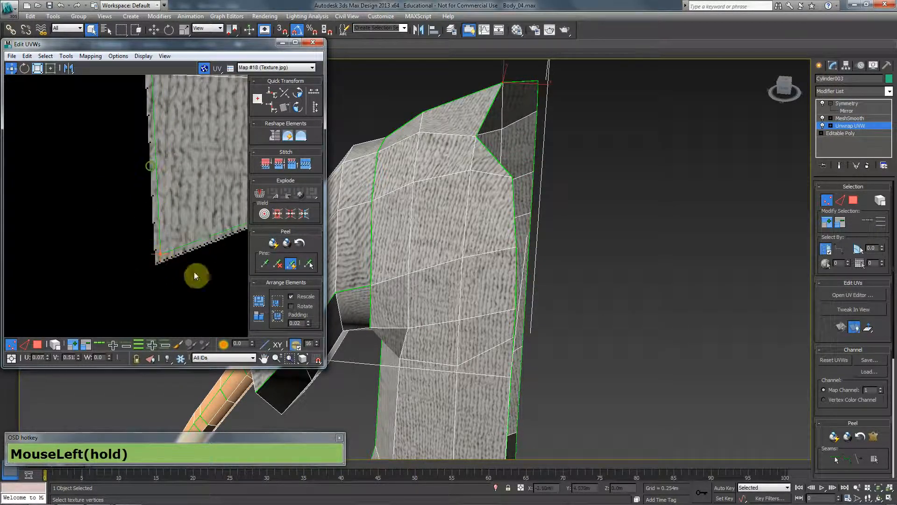
middle_drag(194, 276, 127, 156)
Move the border vertices along the shirt front's armhole and armpit inward onto the knitted fabric.
scroll(144, 244, down, 5)
scroll(154, 189, up, 5)
middle_drag(198, 197, 59, 223)
middle_drag(152, 135, 167, 303)
click(177, 242)
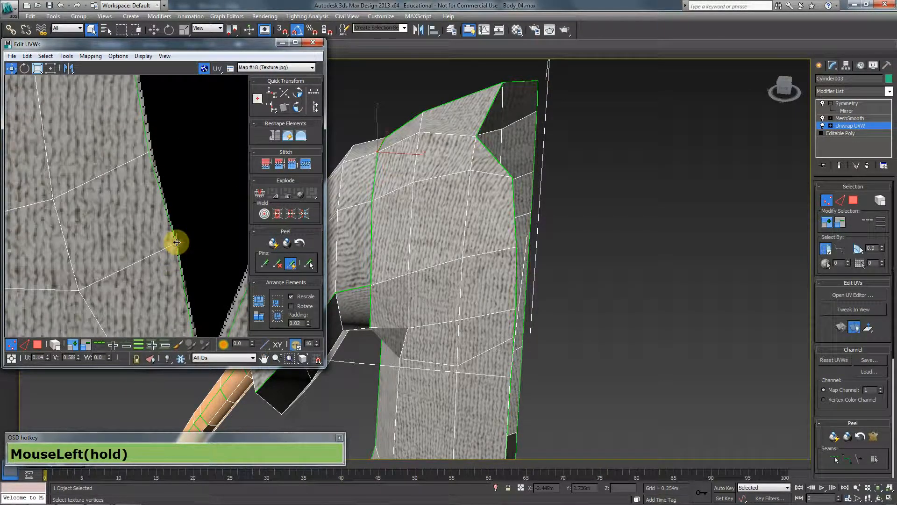
scroll(172, 178, down, 2)
middle_drag(174, 183, 206, 189)
drag(231, 143, 195, 180)
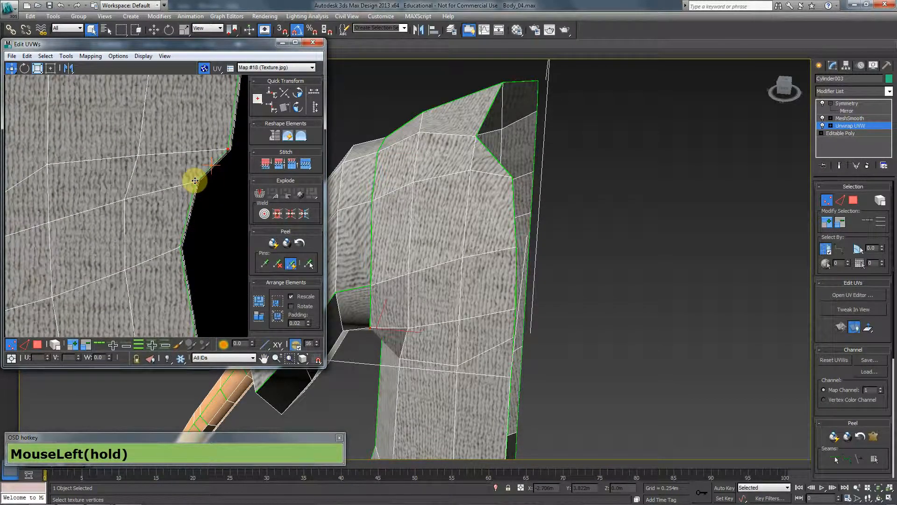
middle_drag(182, 239, 158, 190)
Move the outer hem corner vertex of the shirt's front shell inward off the black background.
scroll(187, 184, down, 2)
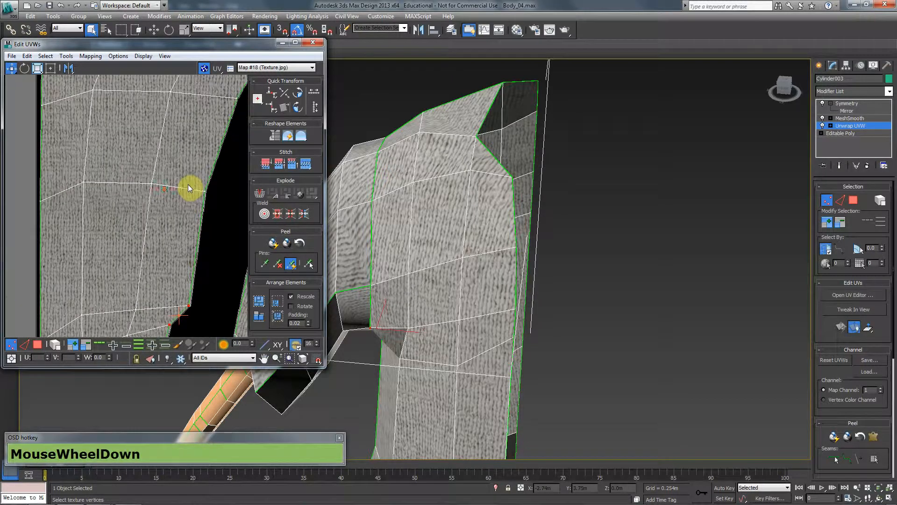
scroll(188, 184, down, 2)
middle_drag(150, 231, 80, 190)
scroll(224, 166, up, 3)
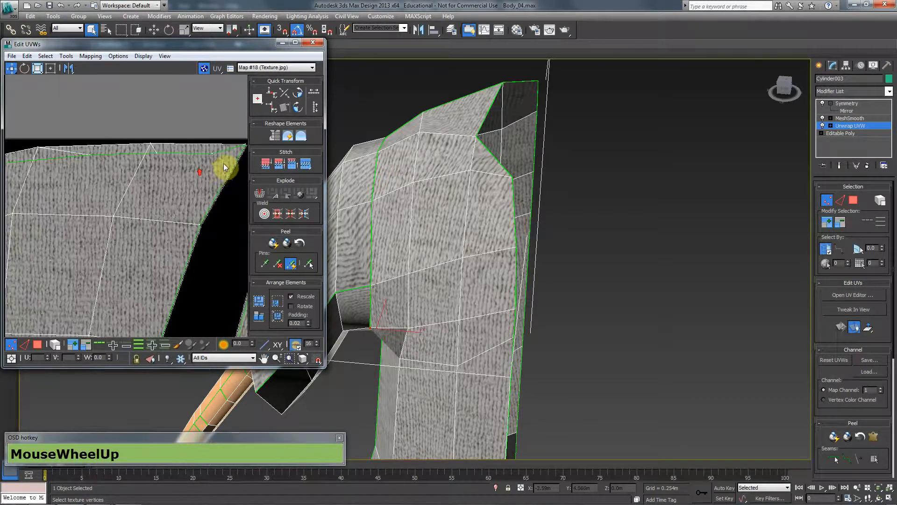
middle_drag(224, 167, 141, 216)
scroll(206, 160, up, 2)
click(181, 177)
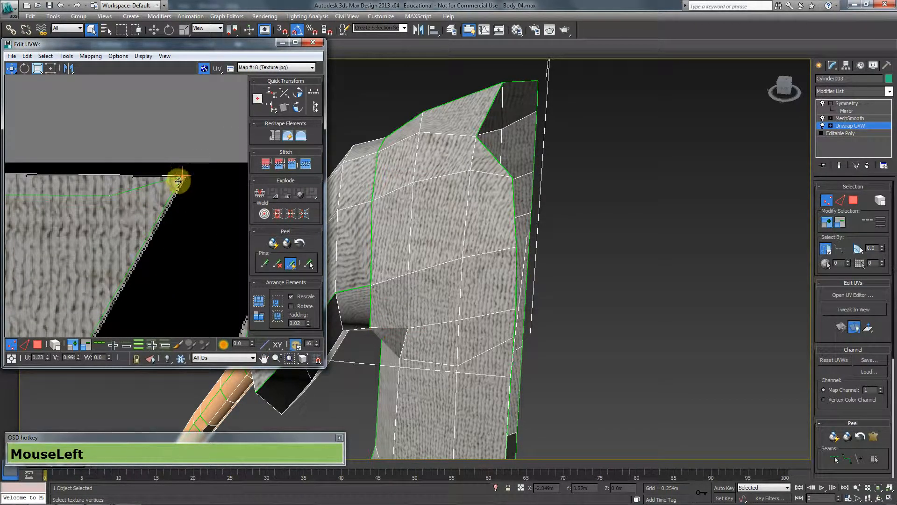
drag(178, 181, 175, 184)
Move the remaining hem vertices and the opposite hem corner of the shirt front inward onto the fabric.
middle_drag(105, 230, 229, 221)
drag(162, 161, 91, 182)
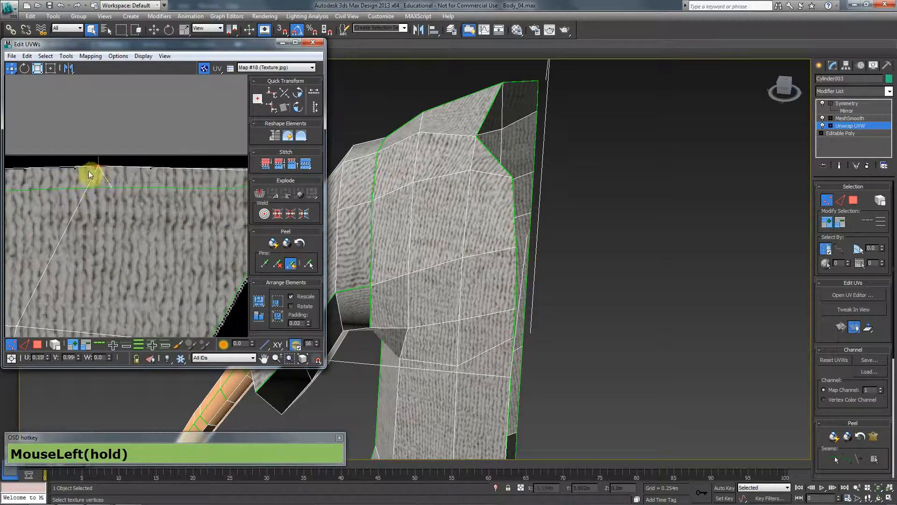
middle_drag(99, 168, 132, 215)
drag(113, 145, 87, 168)
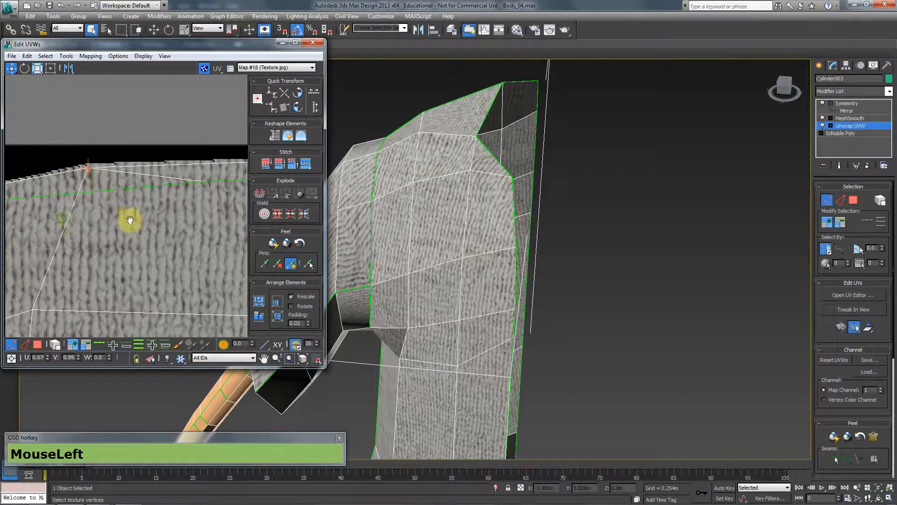
middle_drag(130, 220, 222, 219)
drag(81, 180, 46, 210)
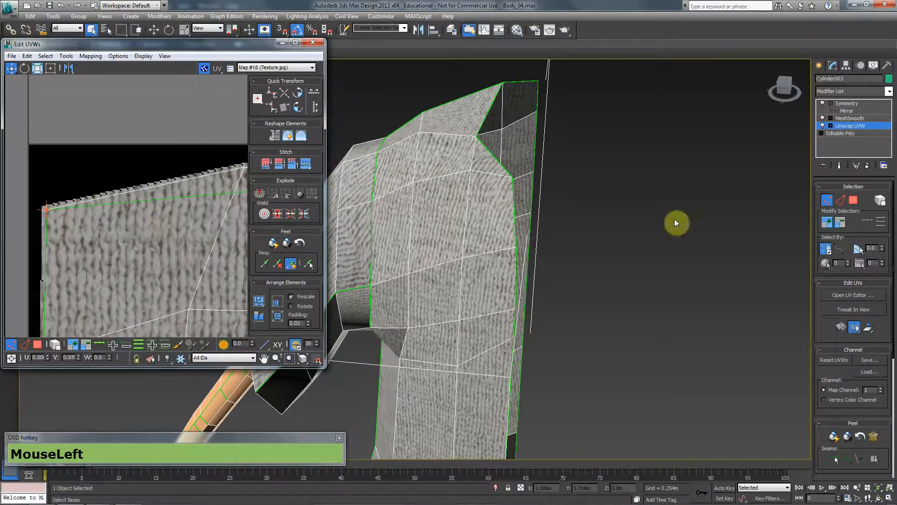
Leave vertex selection, deselect the body and hide the edge overlay to examine the shirt collar for remaining seams.
click(827, 202)
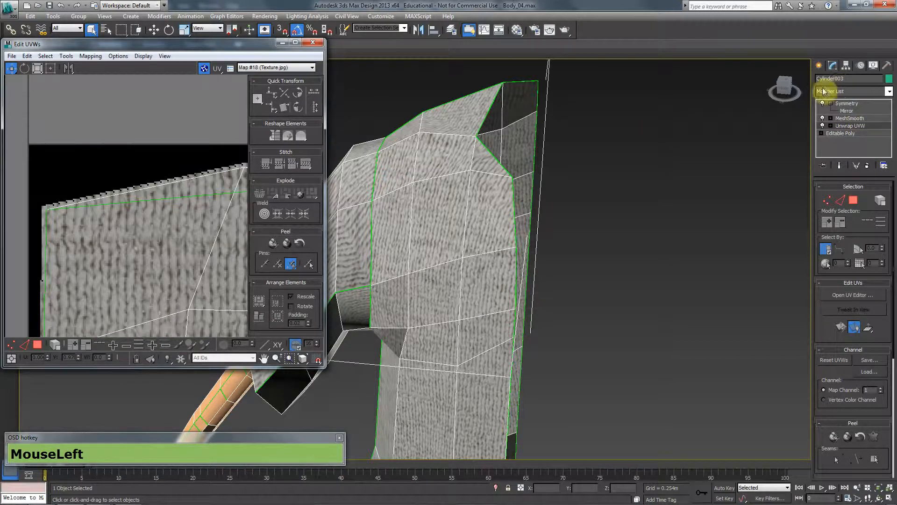
click(664, 159)
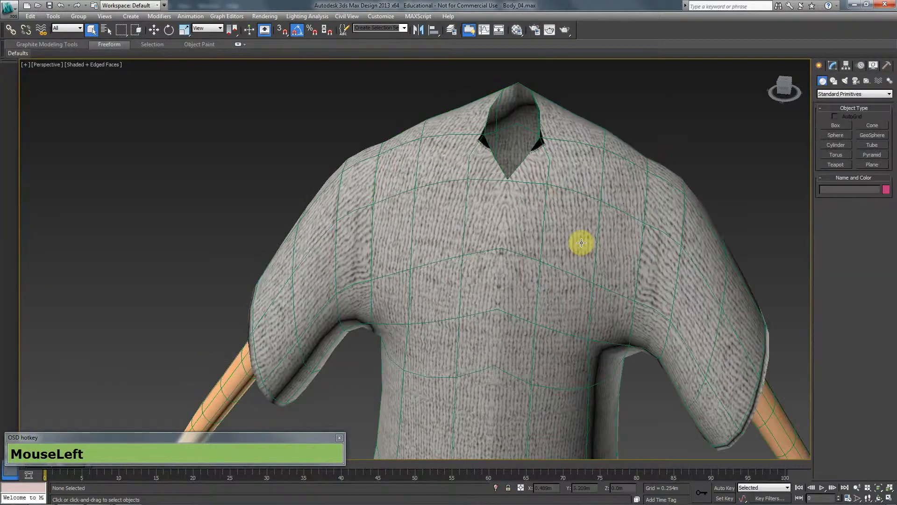
key(F4)
middle_drag(444, 243, 476, 282)
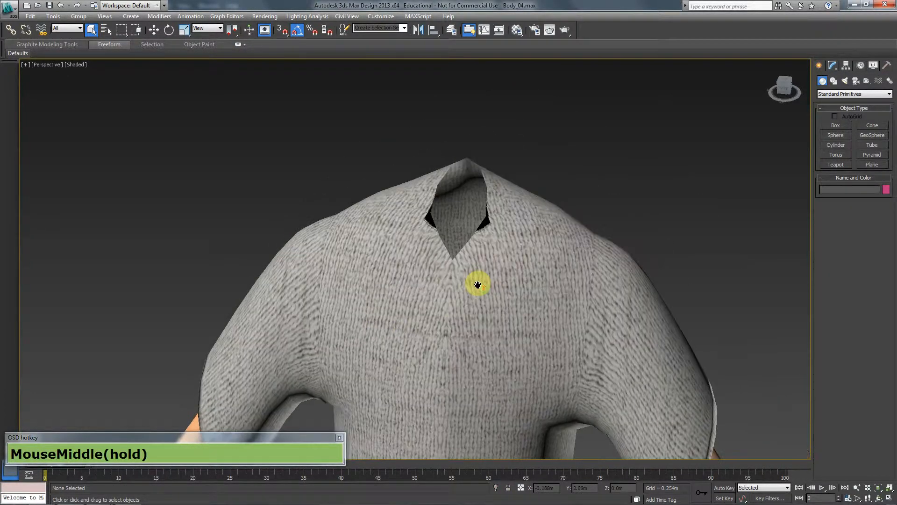
scroll(438, 177, up, 5)
Reselect the body with edges shown, pick the neckline's outer corner vertex in Unwrap UVW and open the UV editor.
click(439, 177)
scroll(436, 201, down, 5)
key(F4)
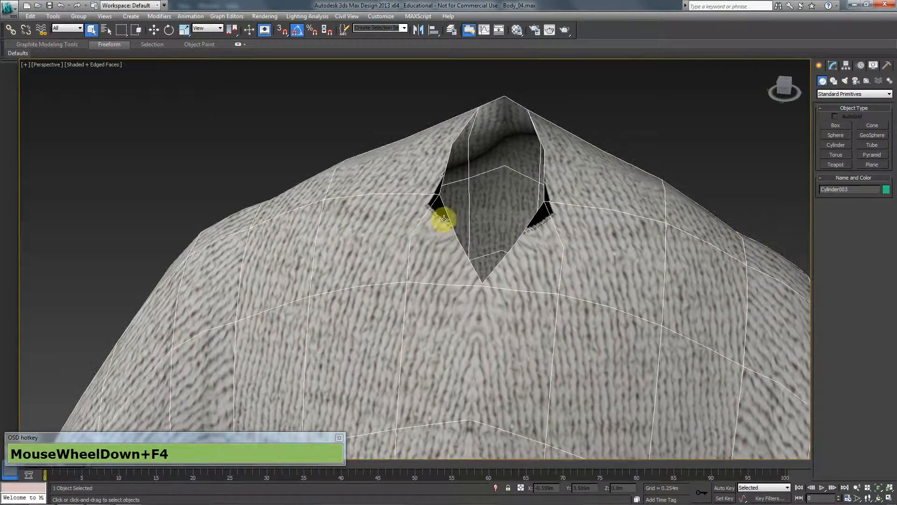
click(833, 66)
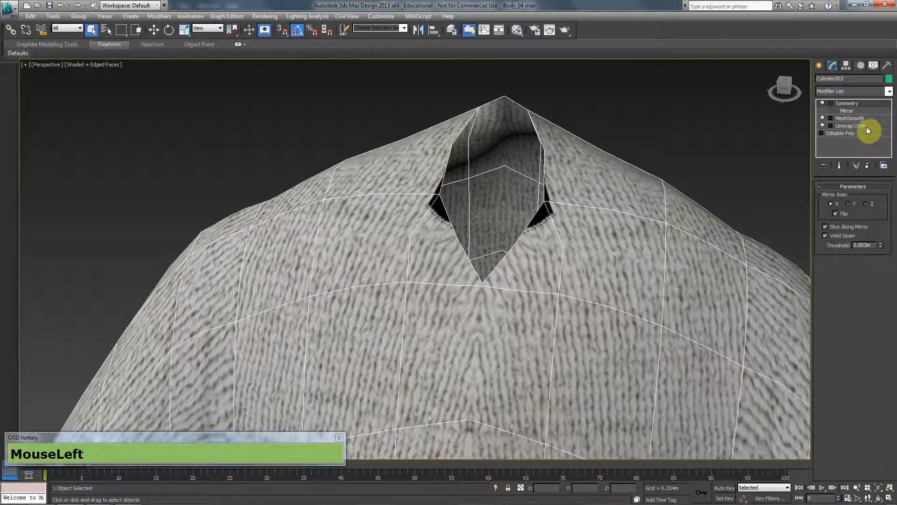
click(867, 127)
key(1)
click(424, 199)
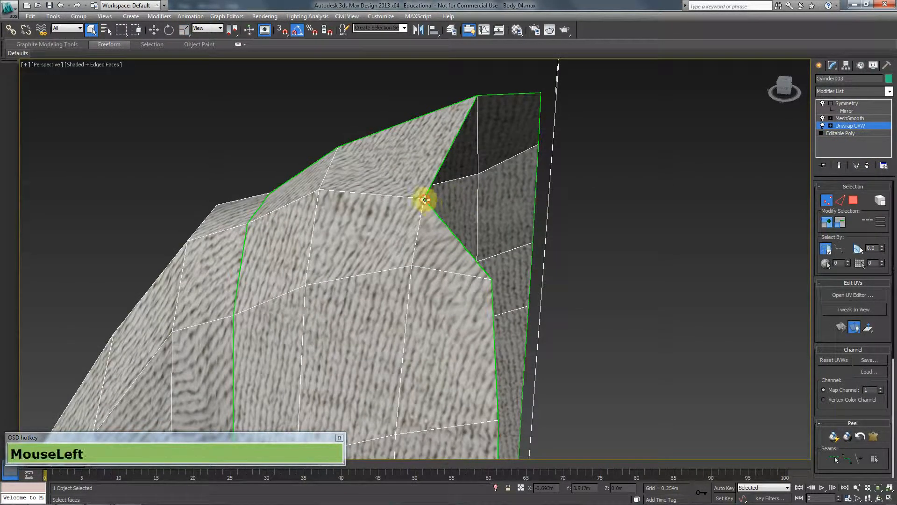
click(849, 298)
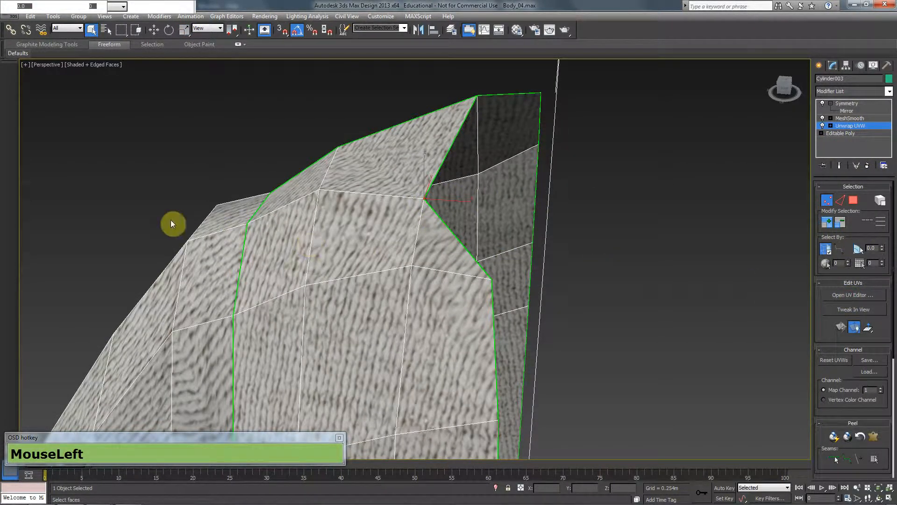
Move the two front neckline UV vertices further inward, away from the painted fabric's black edge.
scroll(111, 237, down, 2)
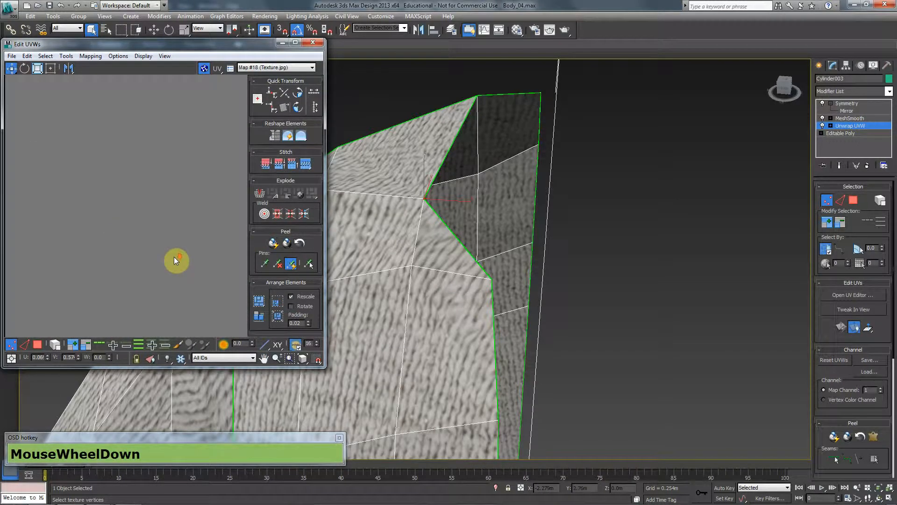
scroll(174, 260, down, 10)
middle_drag(201, 285, 186, 207)
scroll(186, 207, up, 1)
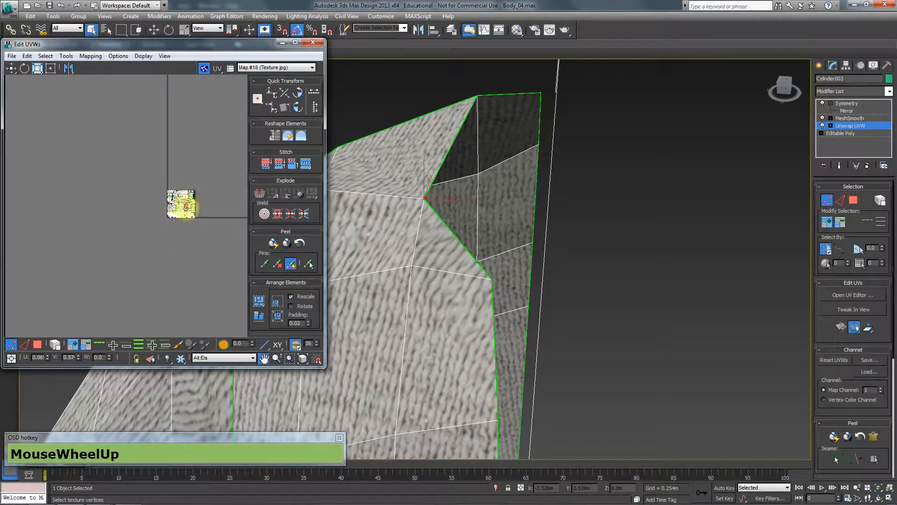
scroll(184, 205, up, 5)
middle_drag(86, 168, 224, 196)
scroll(84, 152, up, 2)
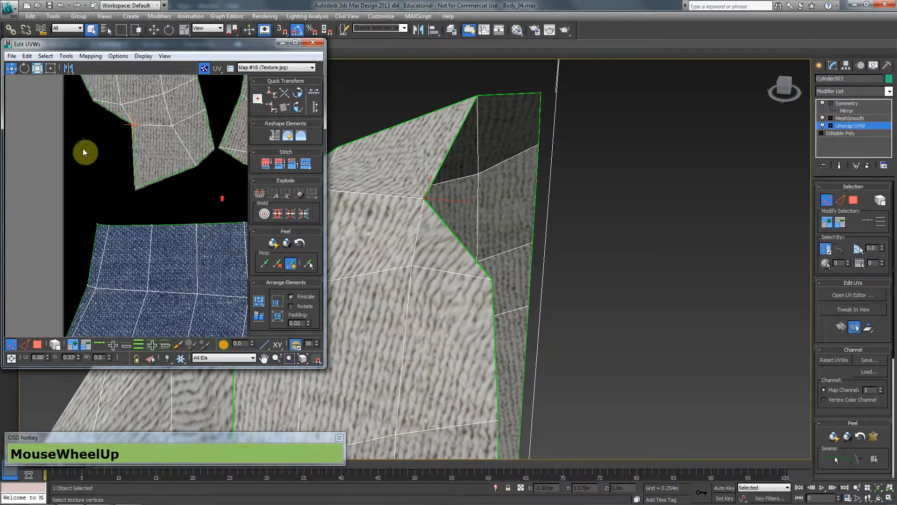
scroll(146, 224, up, 4)
middle_drag(156, 163, 90, 195)
scroll(207, 205, up, 2)
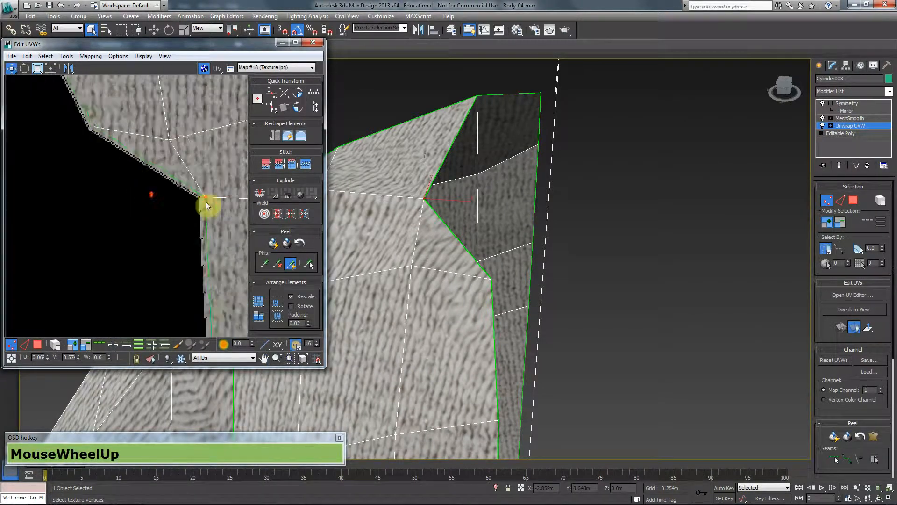
scroll(207, 206, up, 2)
drag(223, 195, 90, 96)
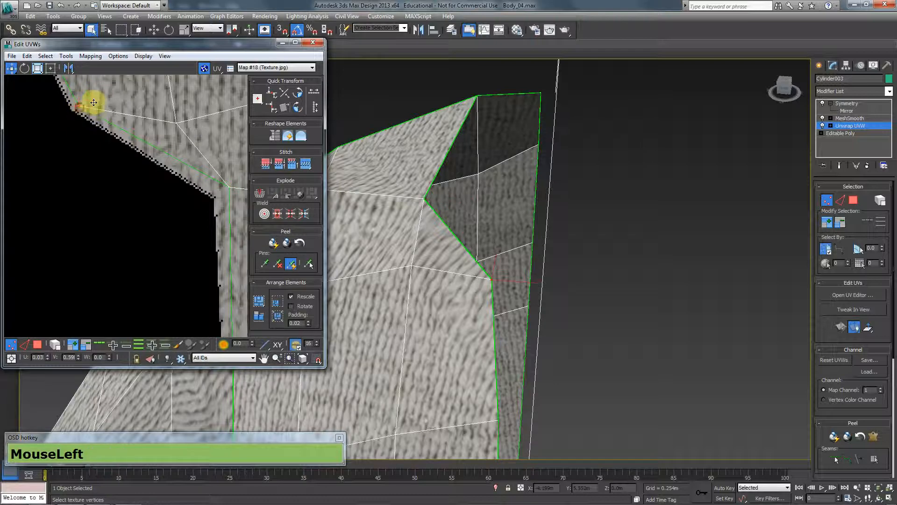
Show the end result on the model and move the neckline corner and shoulder corner UV vertices further inward.
click(840, 166)
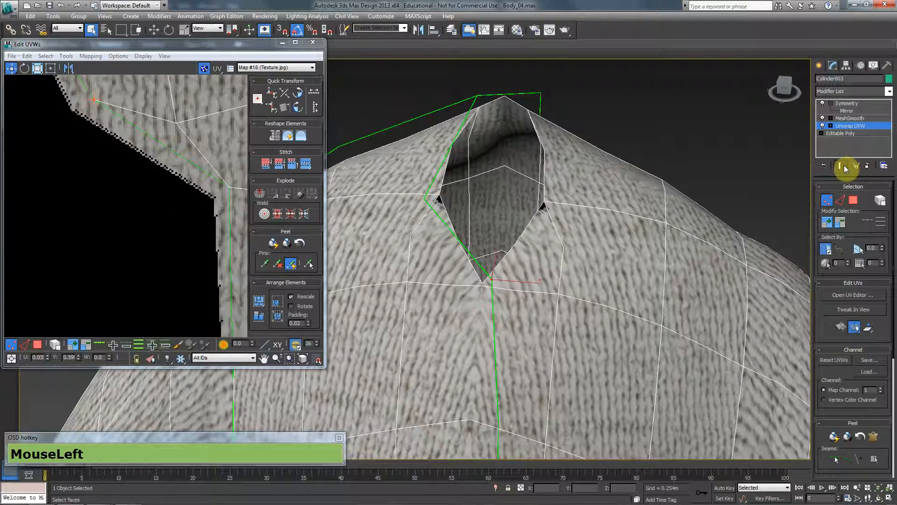
drag(230, 189, 236, 175)
middle_drag(224, 183, 170, 170)
scroll(170, 170, down, 2)
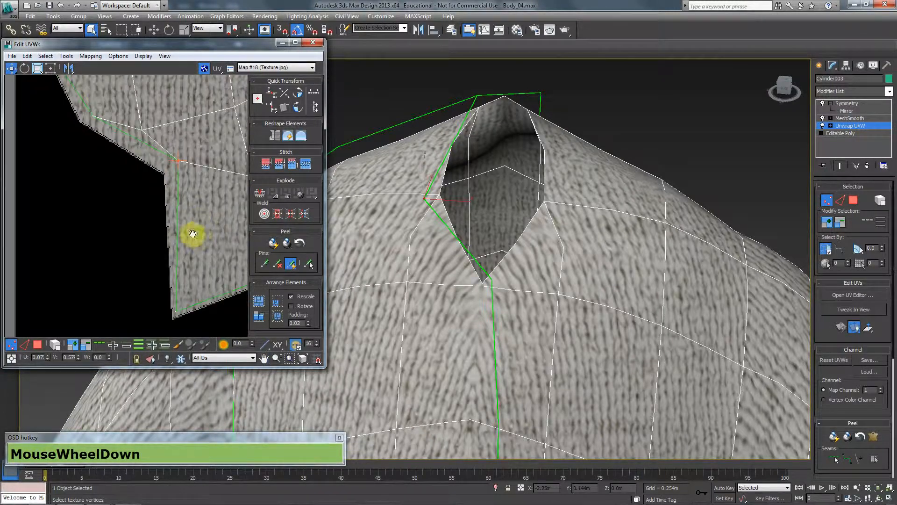
middle_drag(192, 234, 179, 235)
drag(181, 274, 176, 310)
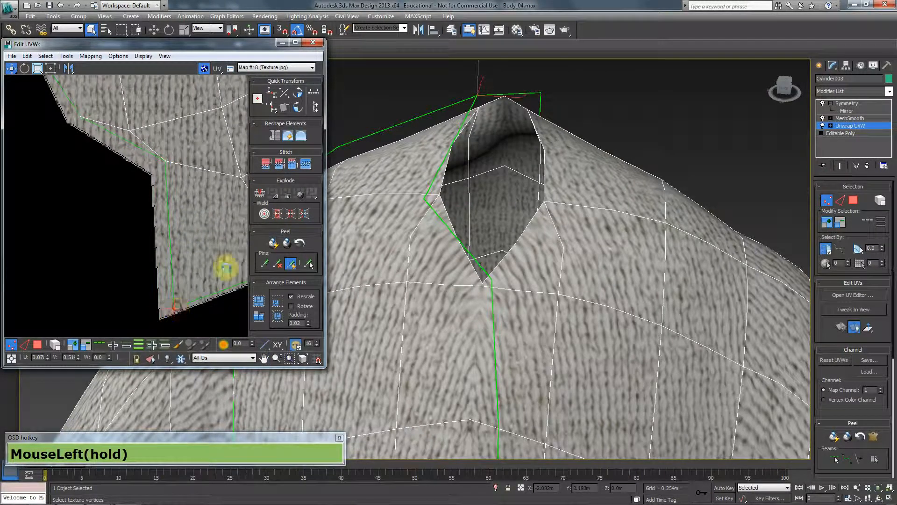
Turn the model to the shirt sleeve's side and minimize the UV editor.
scroll(494, 273, down, 3)
scroll(494, 273, down, 3)
alt+middle_drag(456, 290, 509, 280)
click(316, 51)
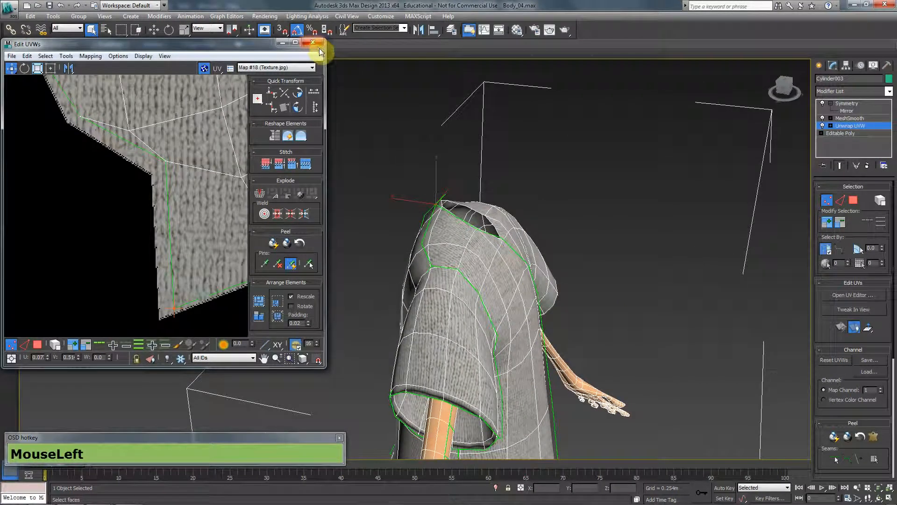
click(282, 42)
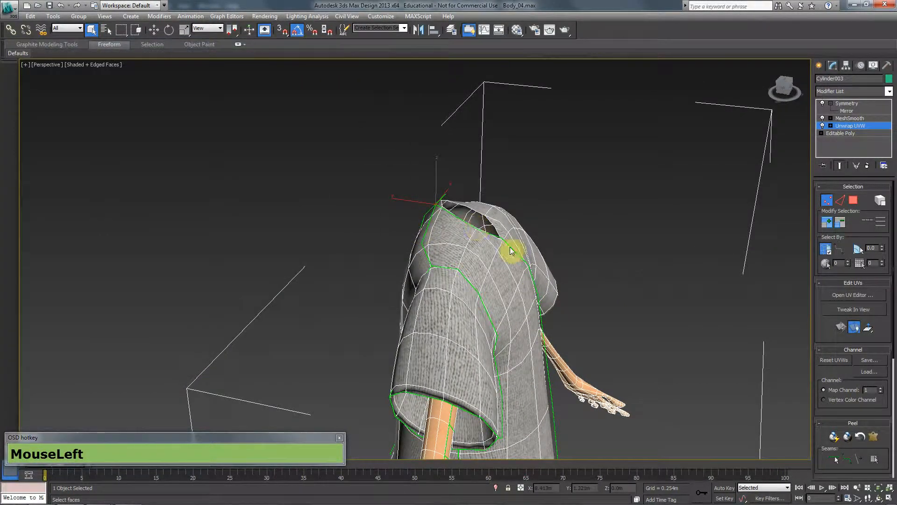
Deselect the body and display the whole character shaded without the edge overlay.
scroll(518, 281, down, 3)
middle_drag(525, 310, 602, 219)
scroll(603, 219, down, 3)
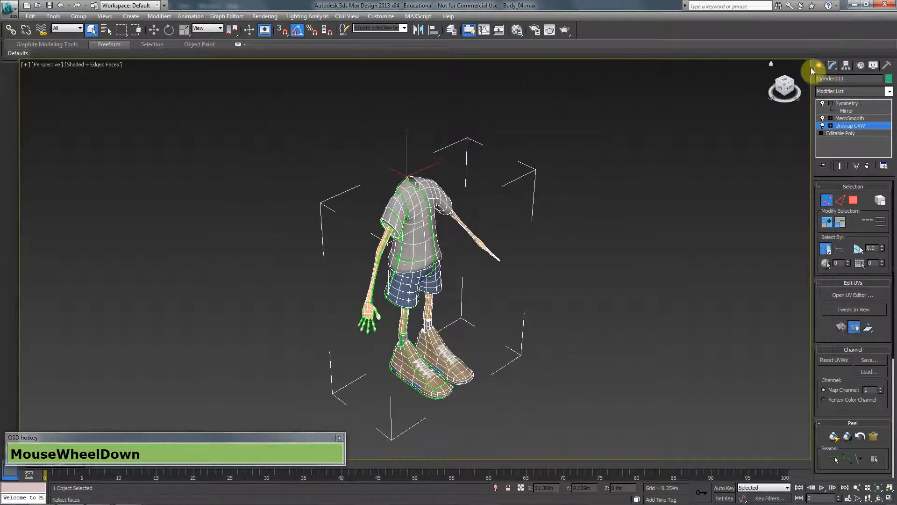
click(819, 65)
click(624, 188)
key(F4)
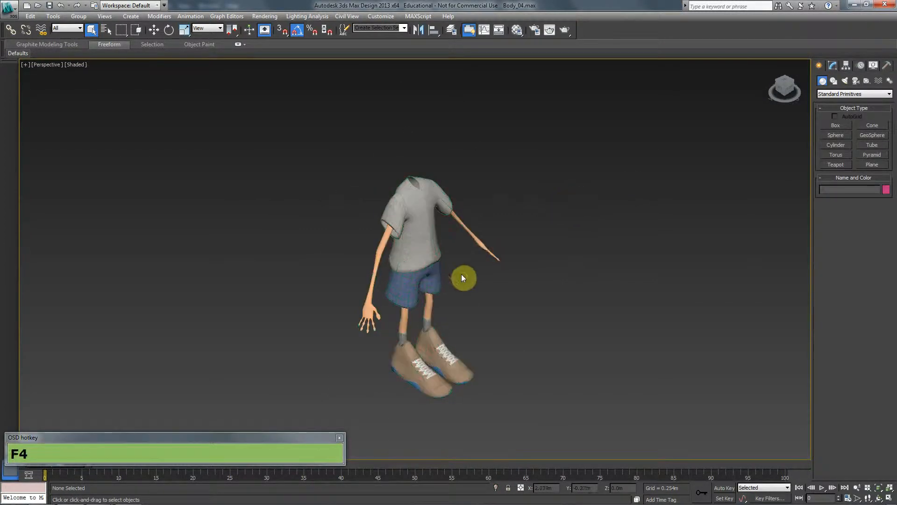
Examine the shoes from the back and front, and the whole character from the front for texture seams.
mouse_move(463, 276)
alt+middle_down()
mouse_move(460, 253)
mouse_move(593, 228)
mouse_move(546, 229)
mouse_move(599, 228)
mouse_move(441, 312)
alt+middle_up()
scroll(442, 312, up, 6)
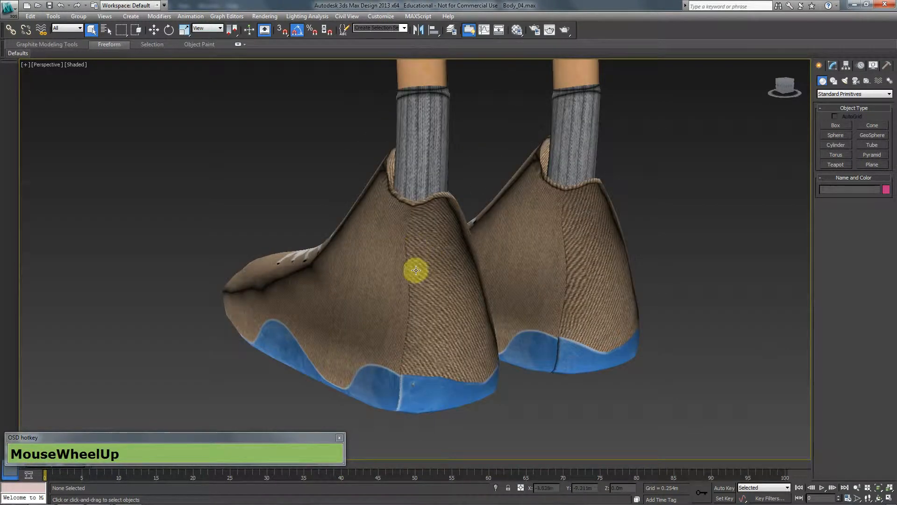
scroll(408, 348, down, 1)
scroll(407, 348, down, 5)
alt+middle_drag(595, 299, 441, 313)
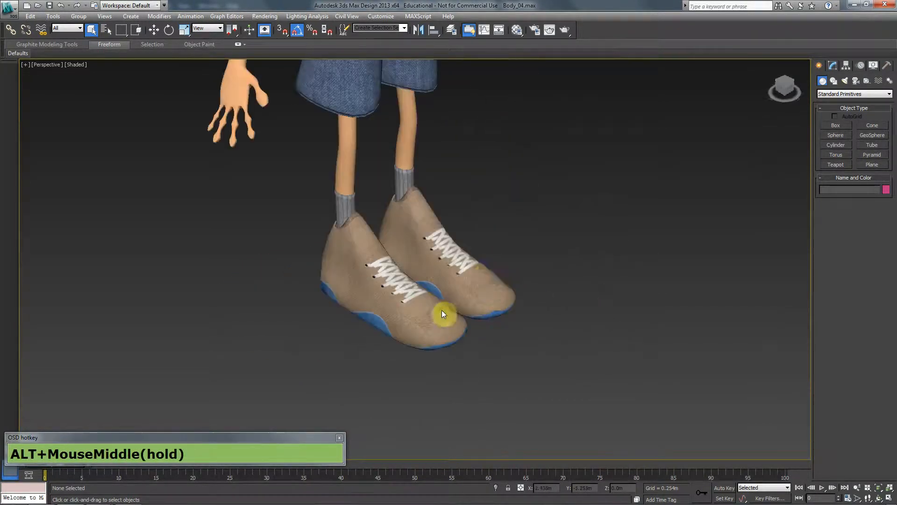
middle_drag(495, 220, 437, 252)
scroll(438, 254, down, 3)
middle_drag(444, 189, 458, 237)
scroll(421, 238, down, 3)
click(517, 153)
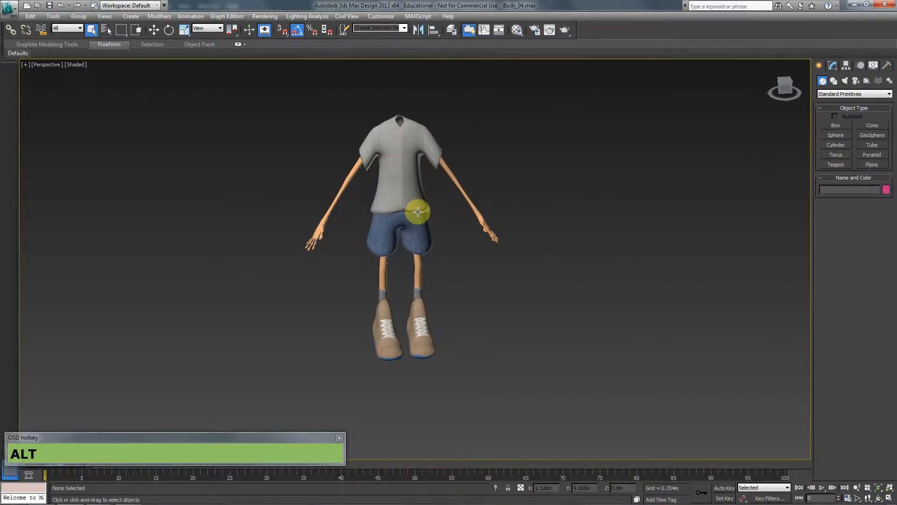
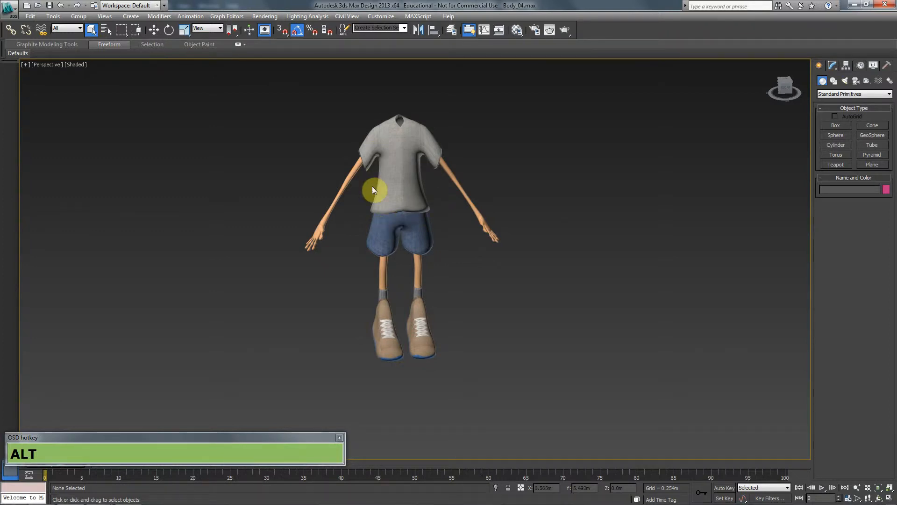
Select the character's body mesh.
click(406, 184)
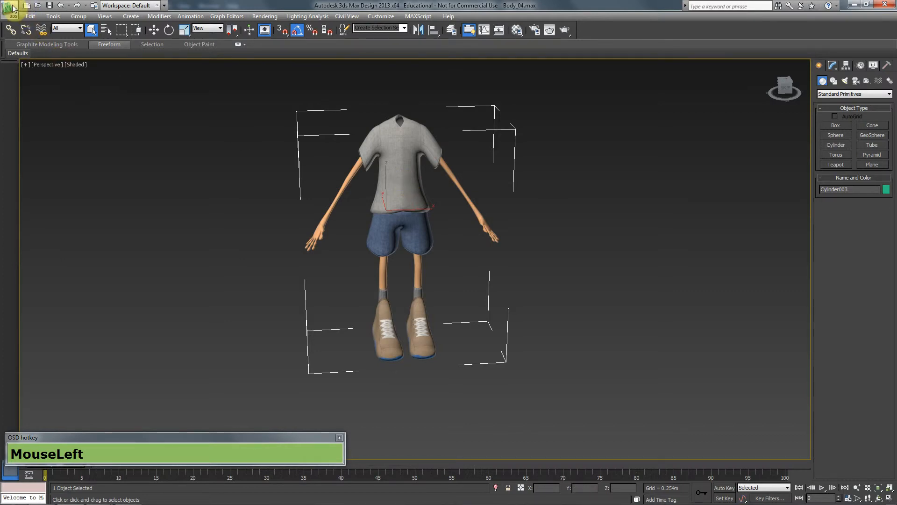
key(ctrl)
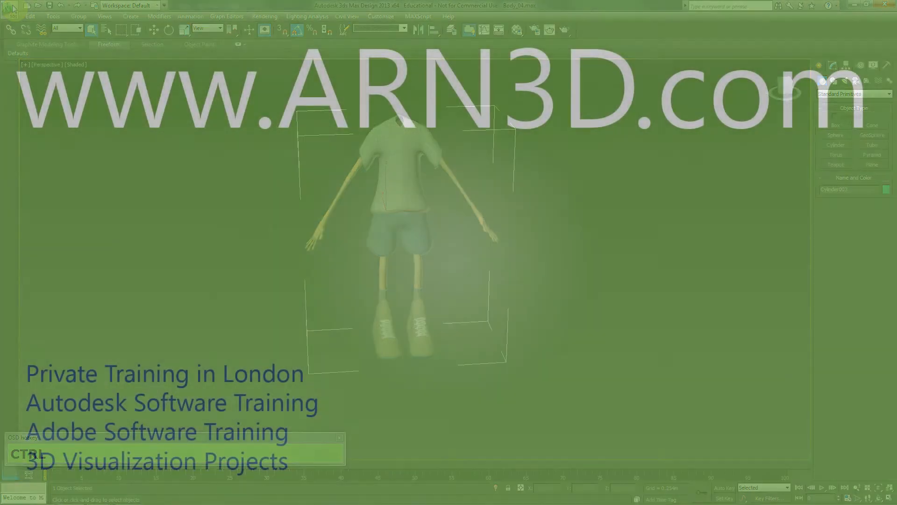